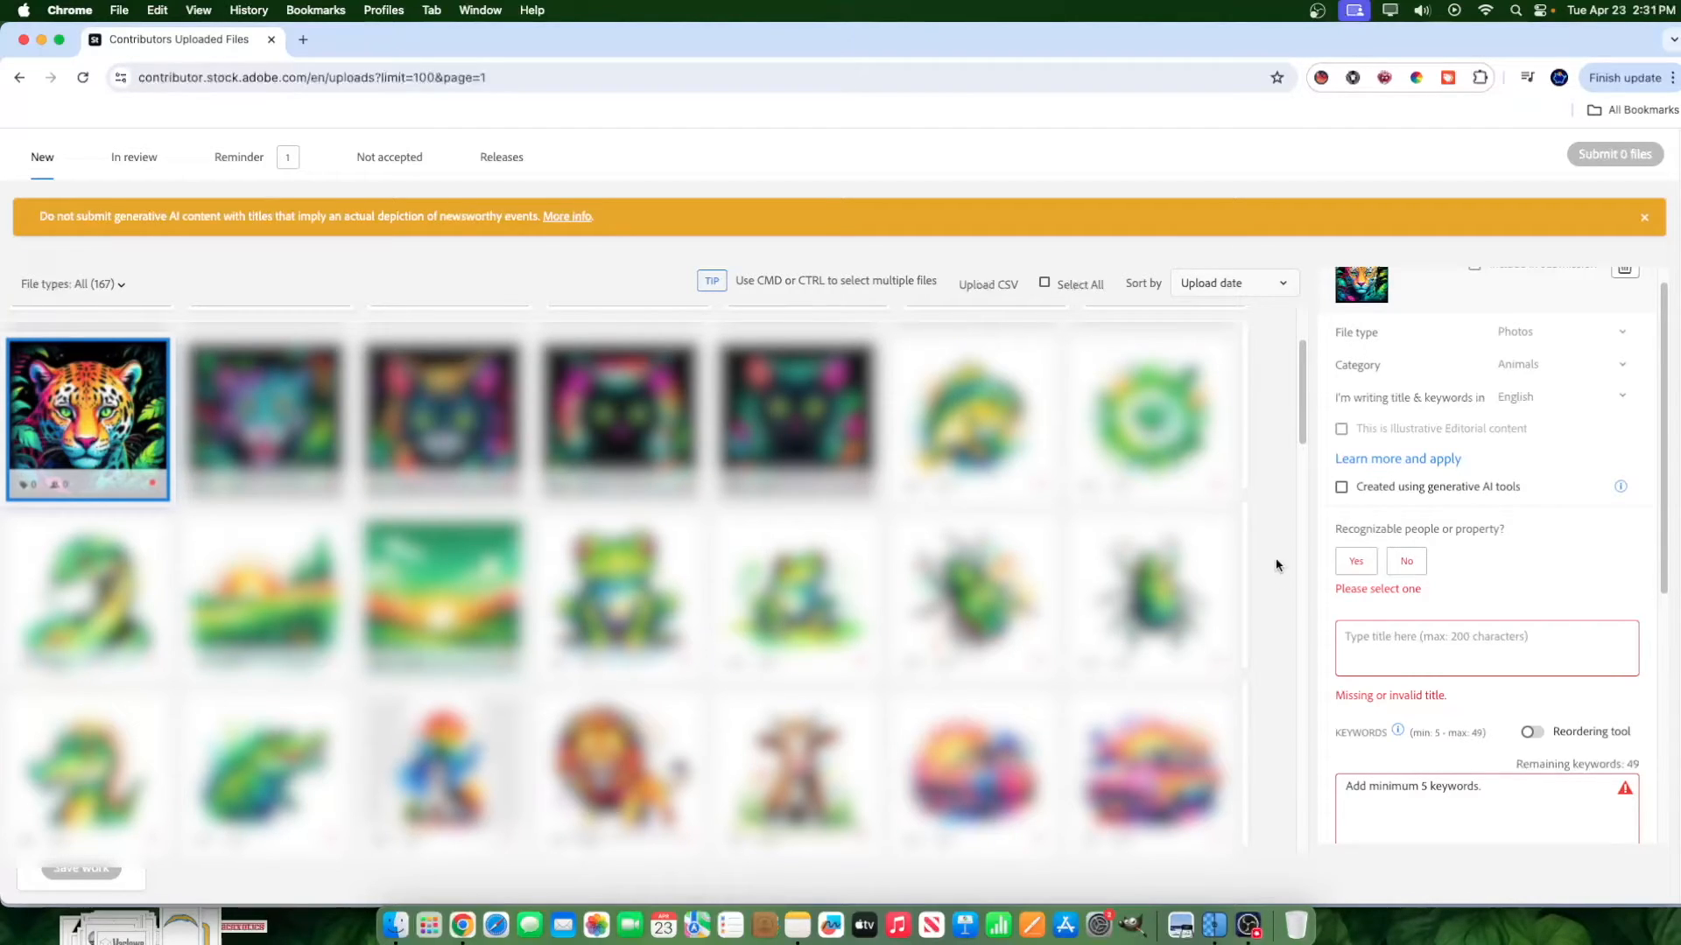
Search the Stockbubbler extension for keywords on "colorful jaguar".
{"action": "mouse_move", "coordinate": [1243, 536]}
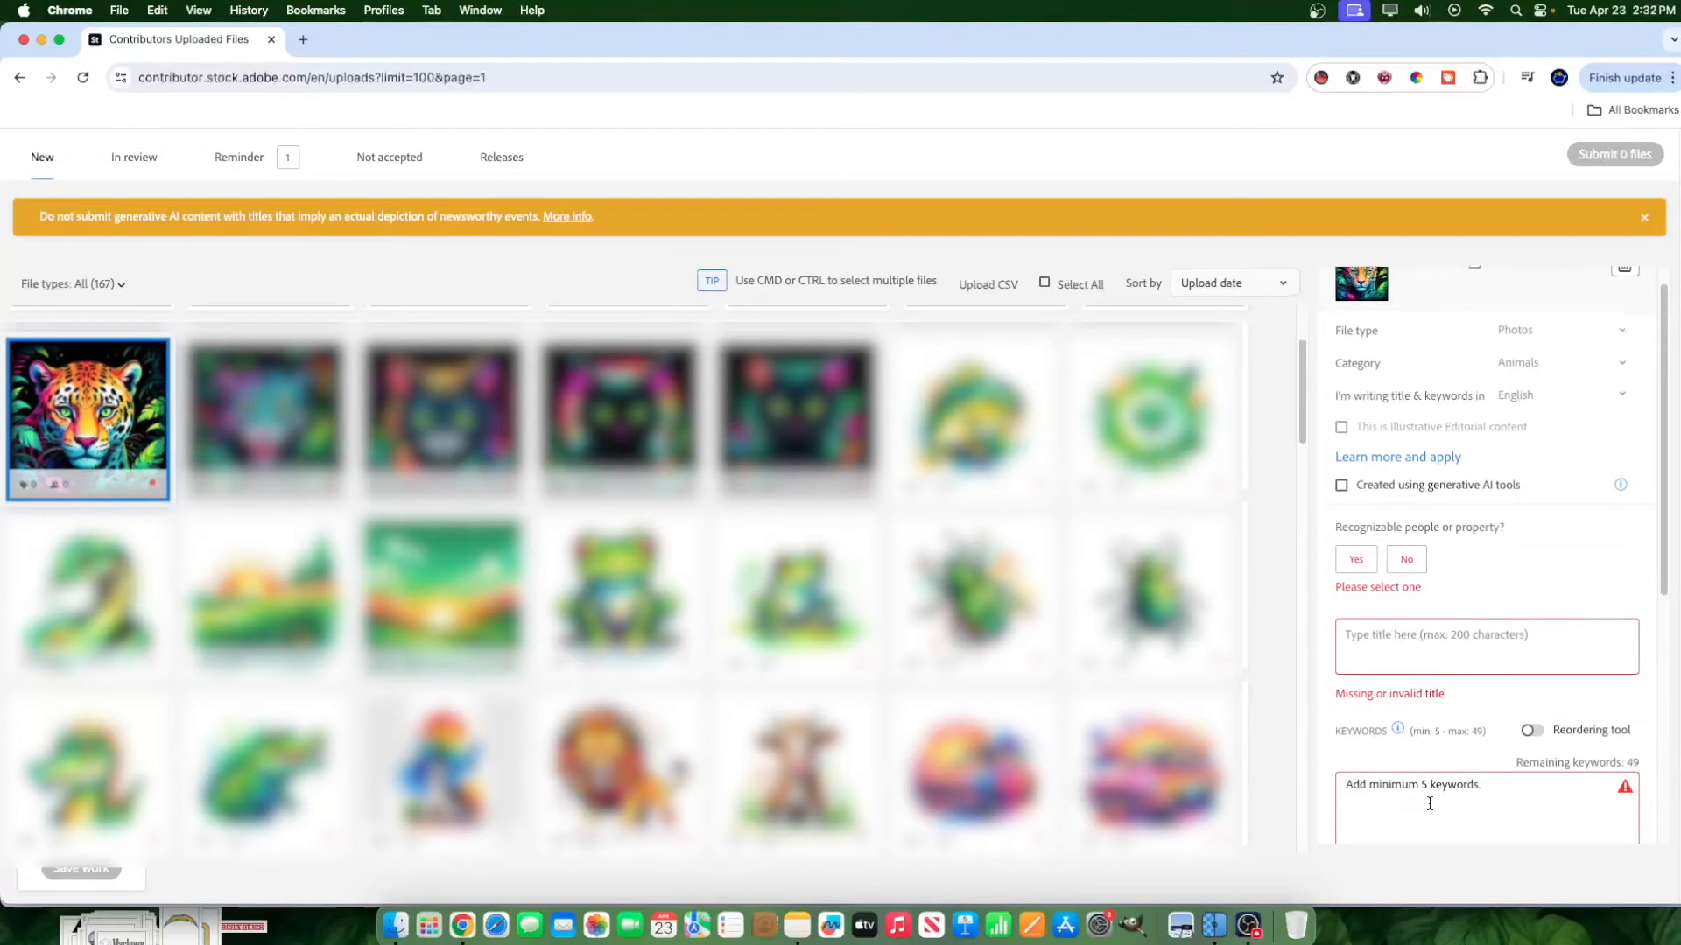
{"action": "scroll", "coordinate": [1425, 800], "scroll_direction": "down", "scroll_amount": 1}
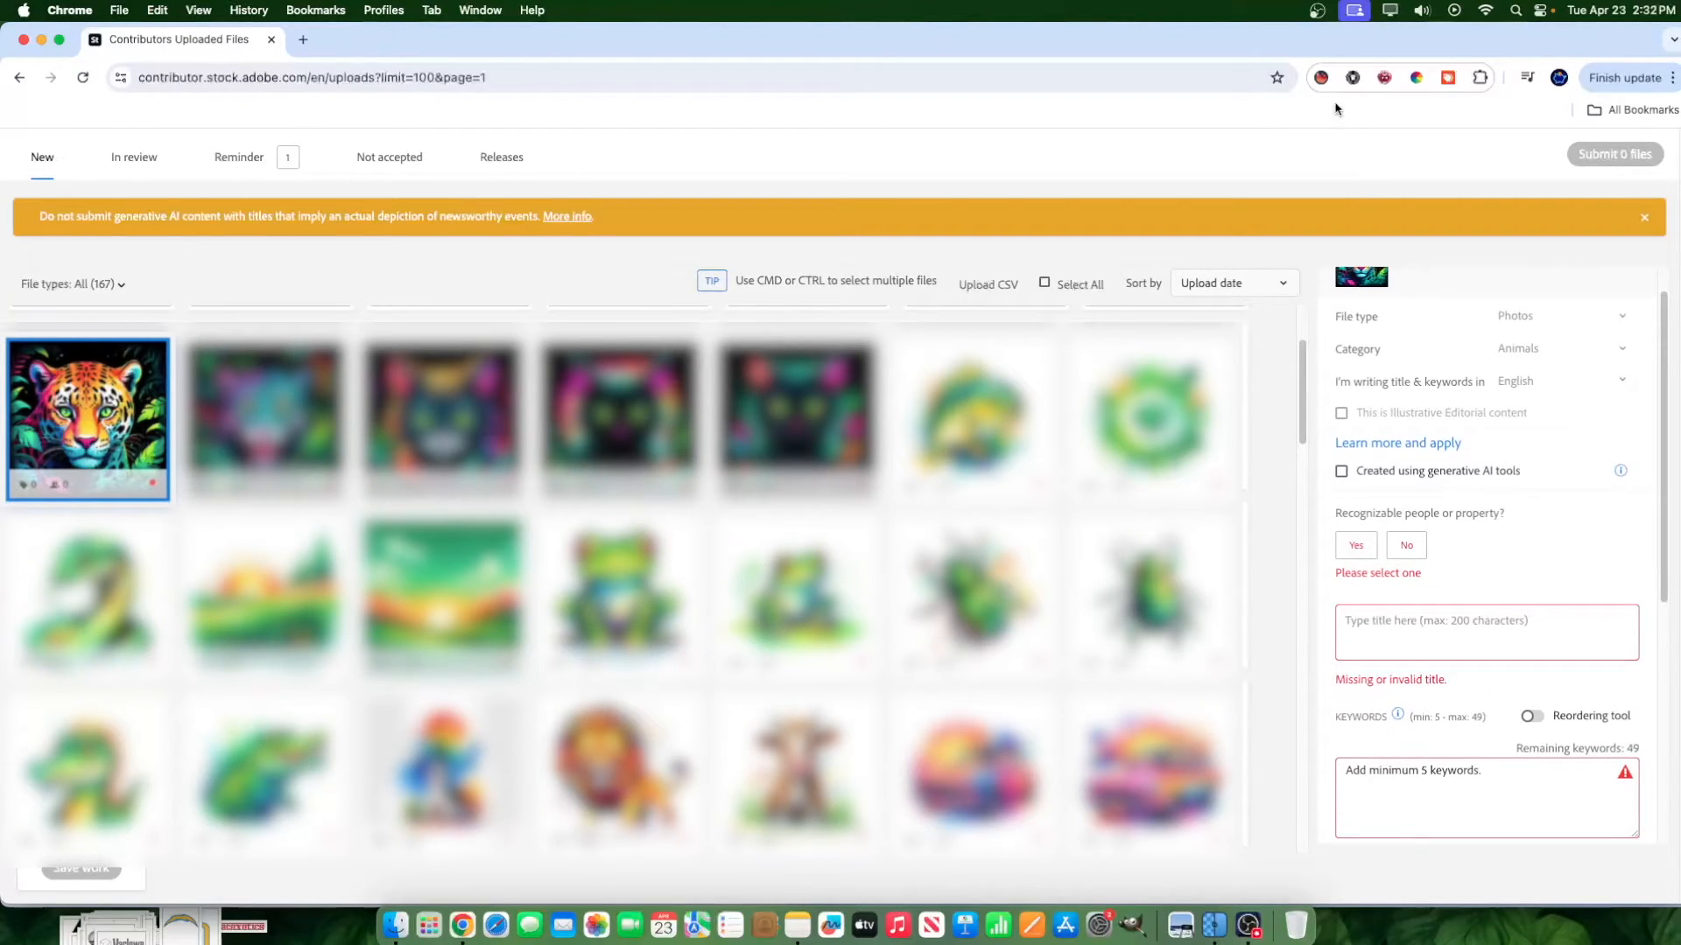
{"action": "left_click", "coordinate": [1321, 77]}
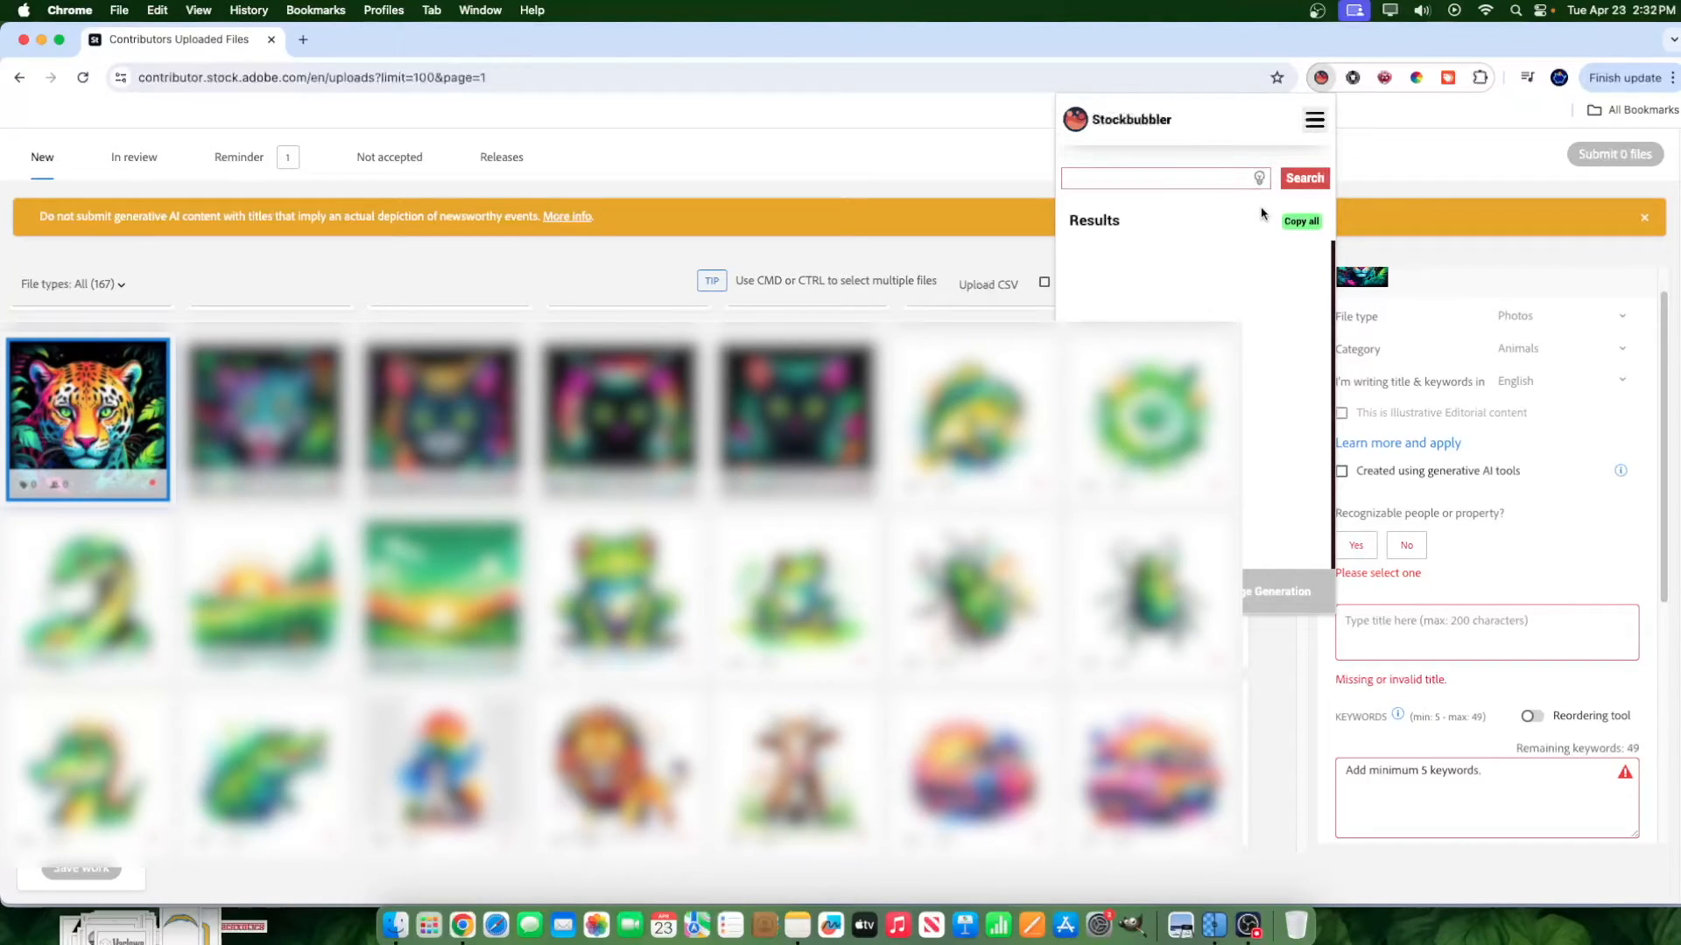
{"action": "left_click", "coordinate": [1177, 176]}
{"action": "type", "text": "colorful jaguar"}
{"action": "left_click", "coordinate": [1299, 178]}
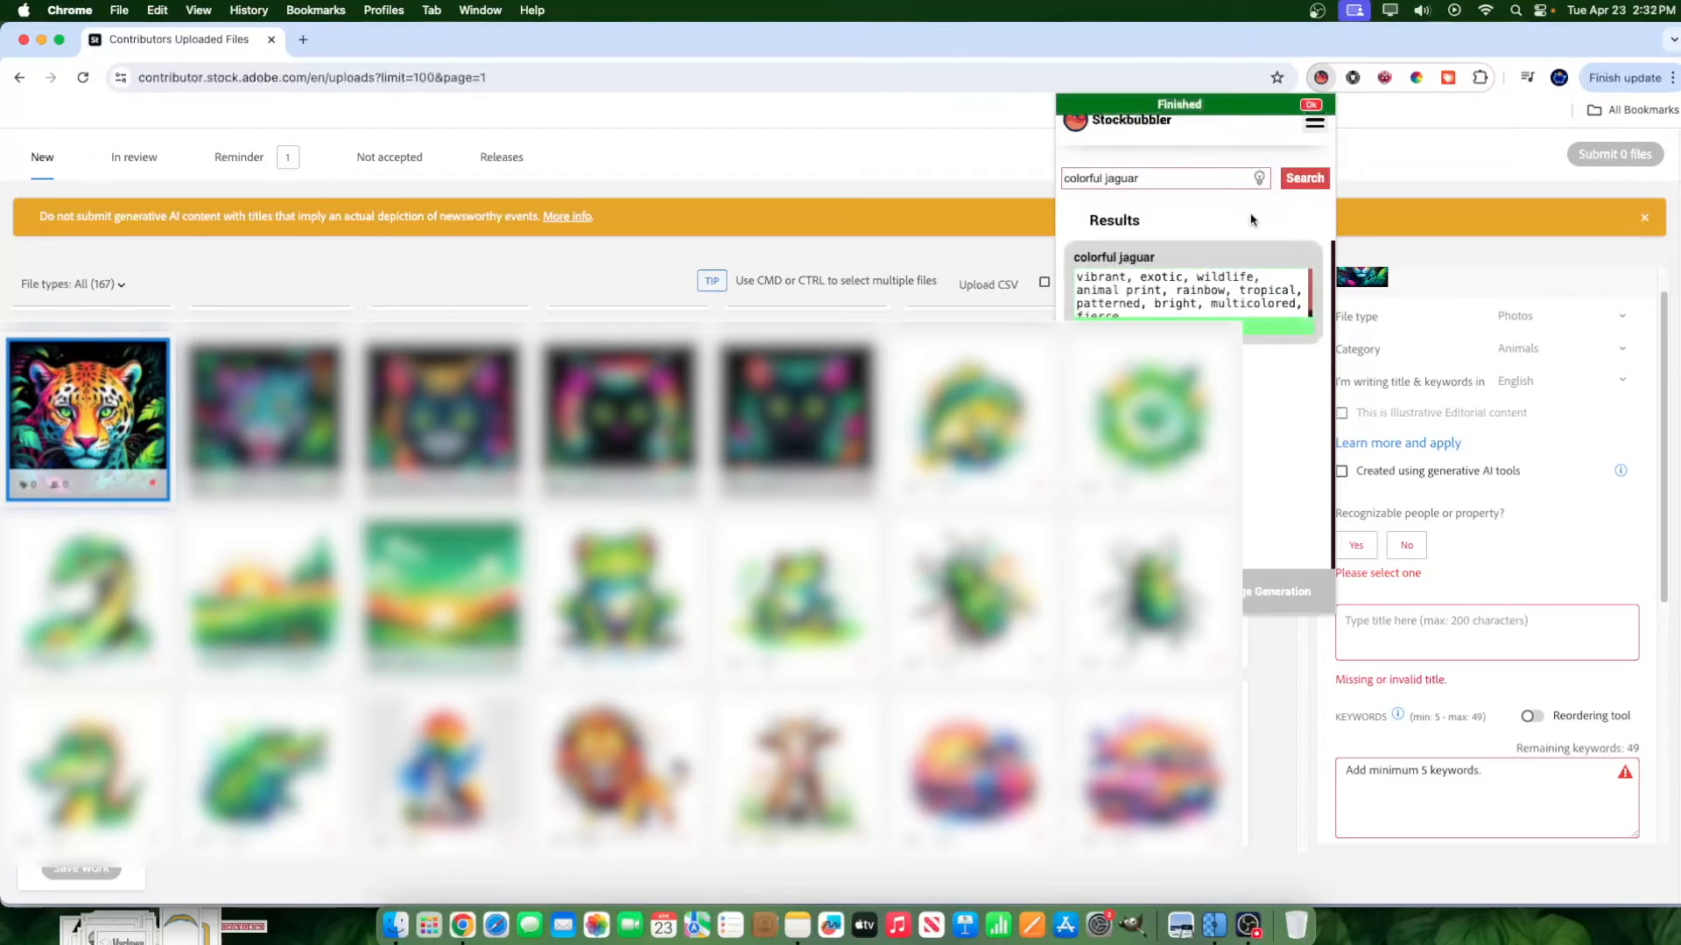
Copy the suggested "colorful jaguar" tags and paste them into the leopard image's keywords.
{"action": "scroll", "coordinate": [1182, 298], "scroll_direction": "down", "scroll_amount": 1}
{"action": "scroll", "coordinate": [1160, 300], "scroll_direction": "up", "scroll_amount": 1}
{"action": "scroll", "coordinate": [1188, 305], "scroll_direction": "down", "scroll_amount": 1}
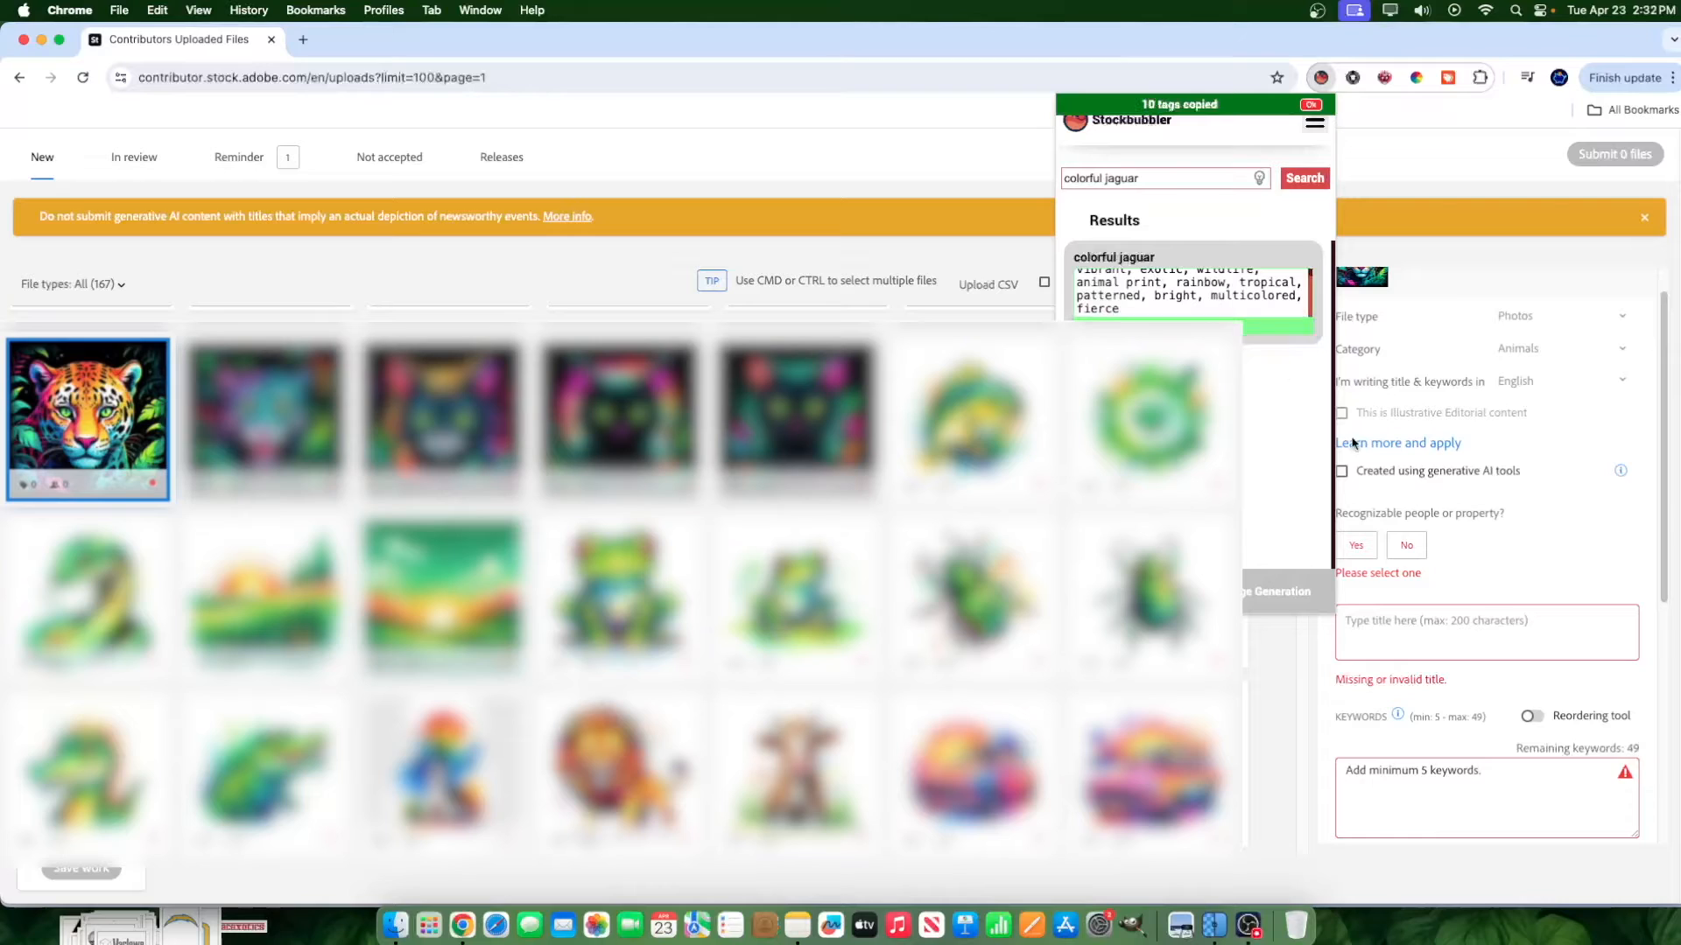
{"action": "left_click", "coordinate": [1440, 778]}
{"action": "type", "text": "vibrant, exotic, wildlife, animal print, rainbow, tropical, patterned, bright, multicolored, fierce"}
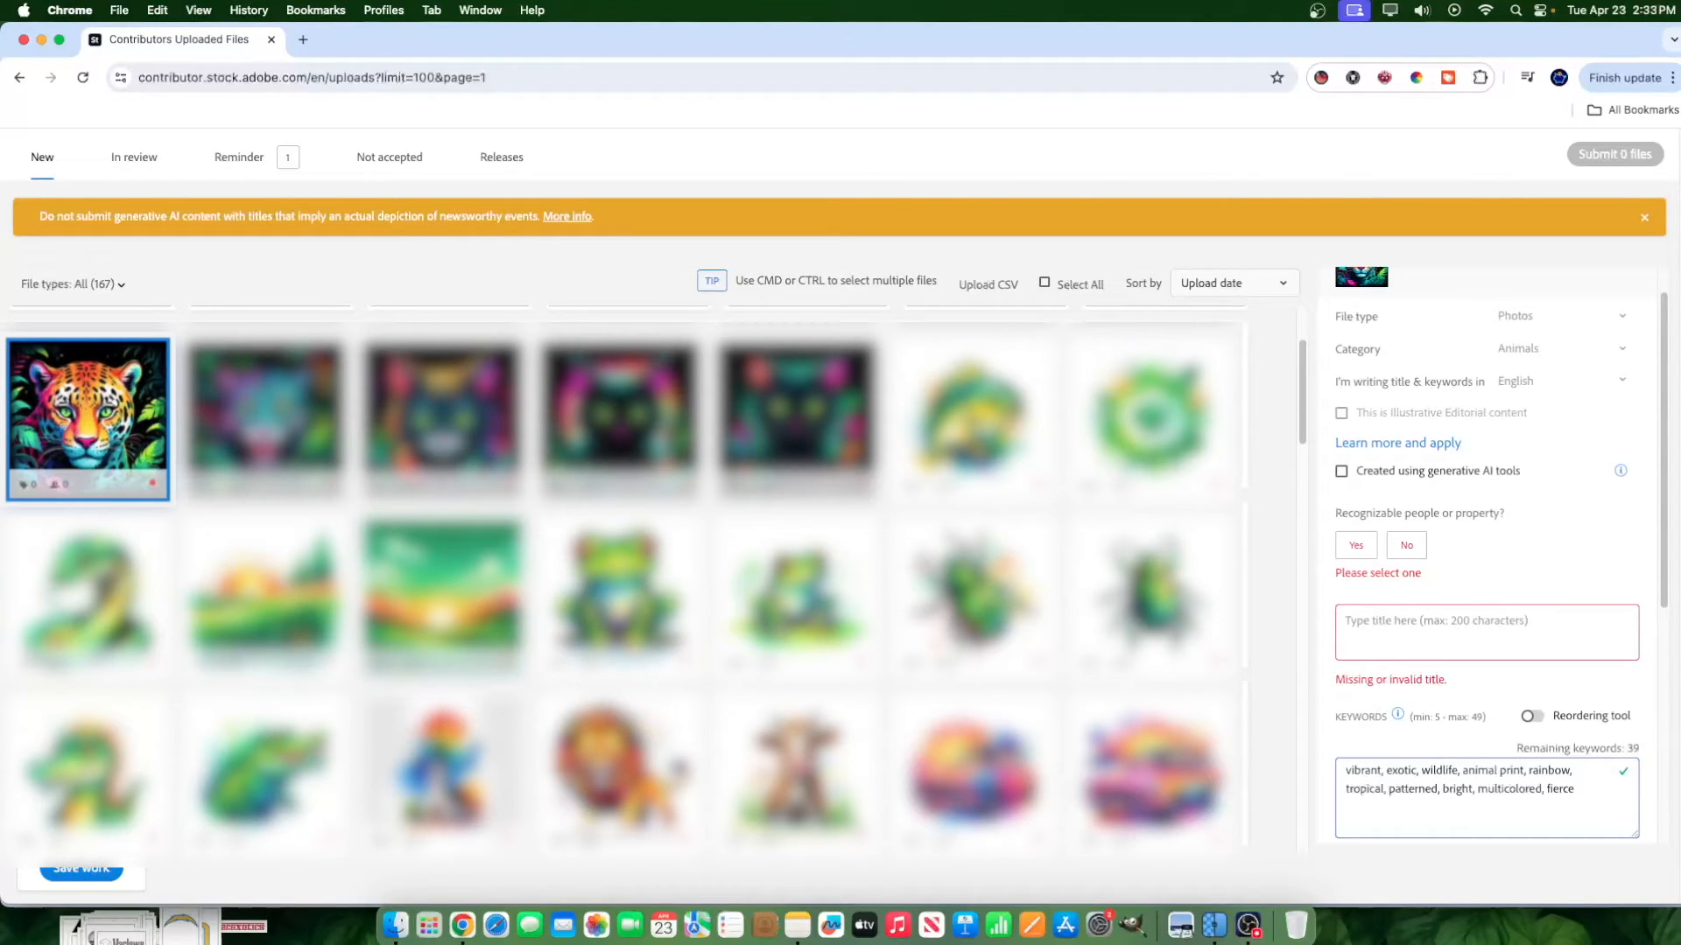
Open the botsnapps.com website in a new incognito window.
{"action": "left_click", "coordinate": [1670, 80]}
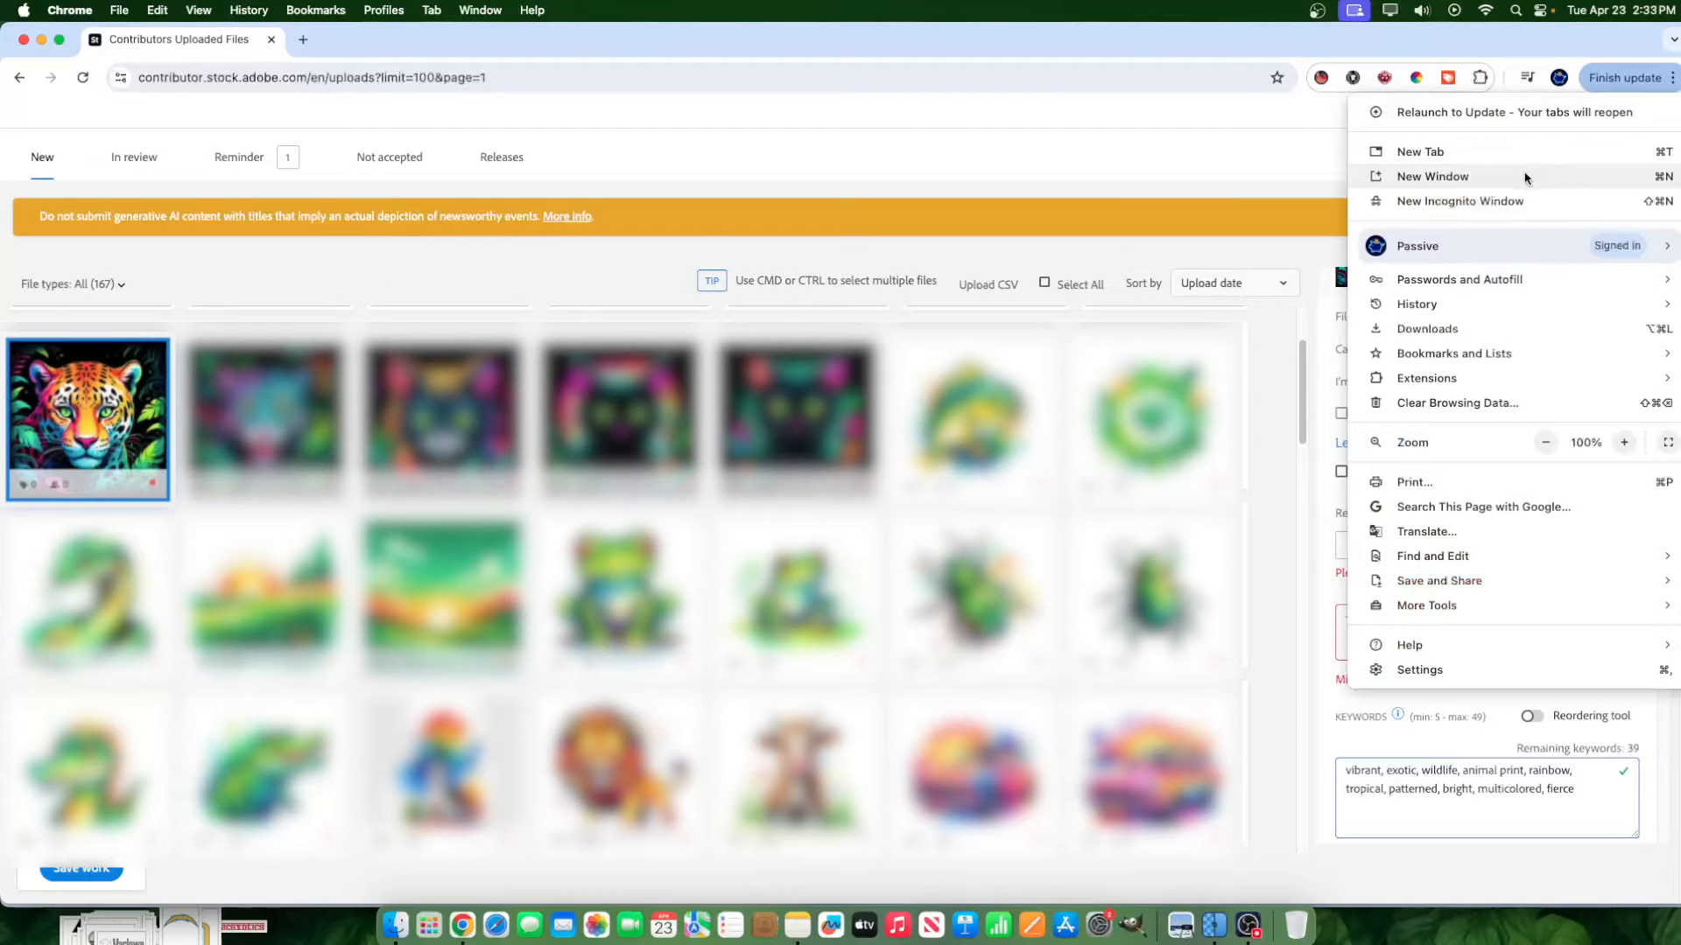
{"action": "left_click", "coordinate": [1488, 200]}
{"action": "type", "text": "bo"}
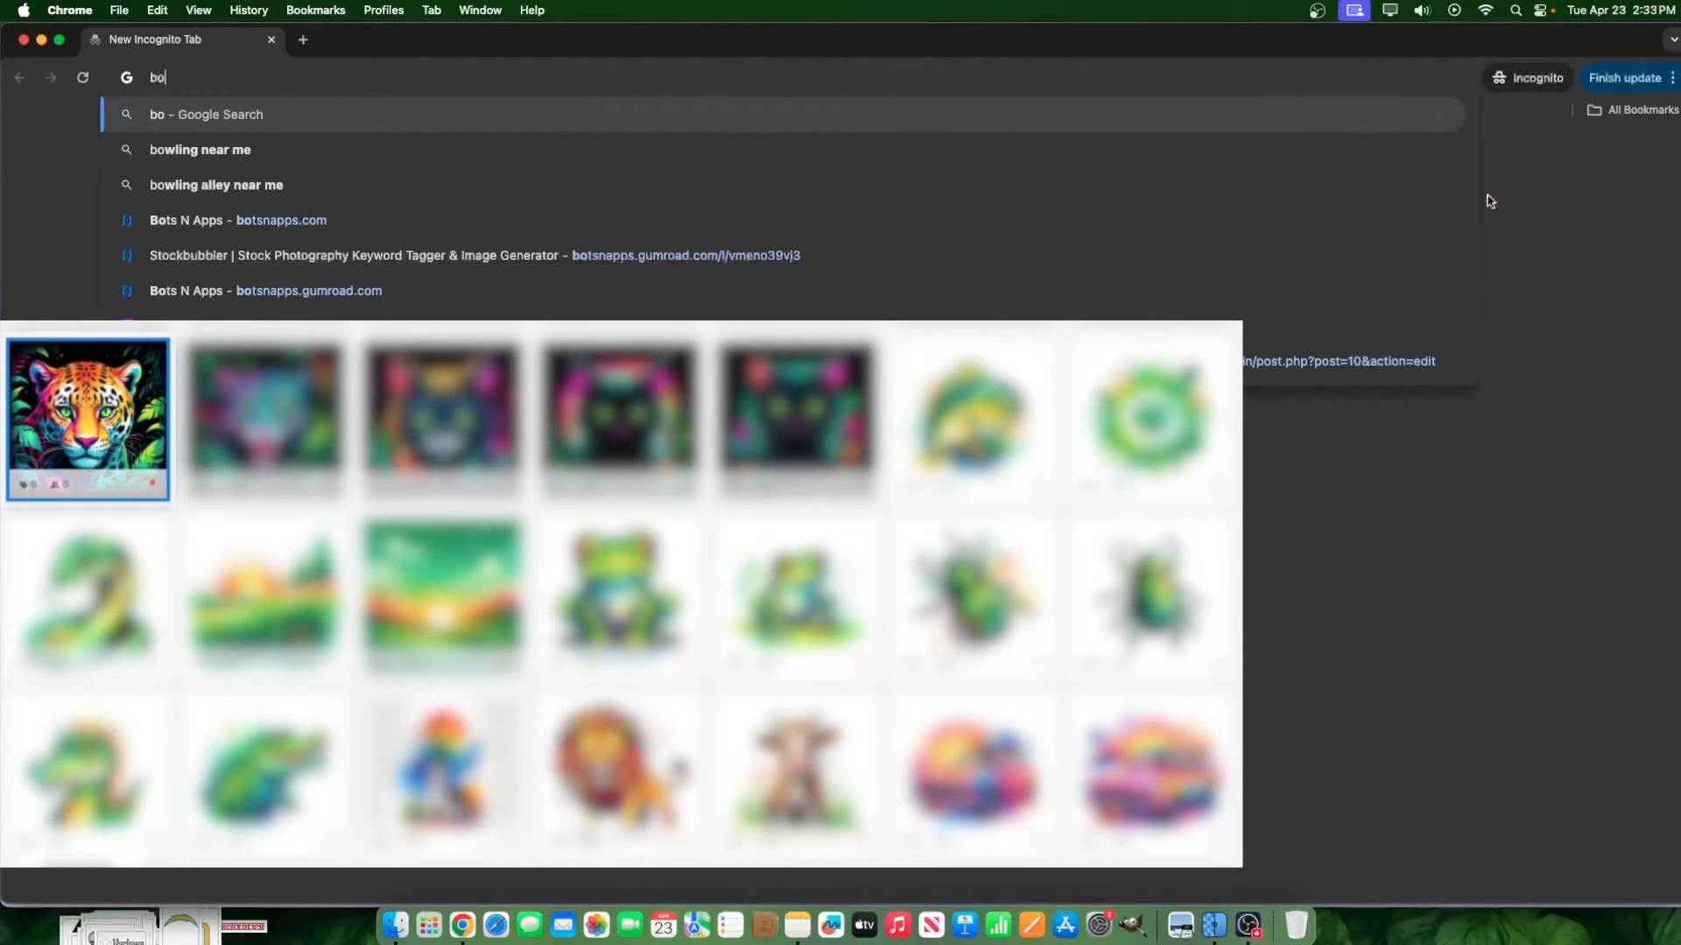
{"action": "type", "text": "ts"}
{"action": "key", "text": "Return"}
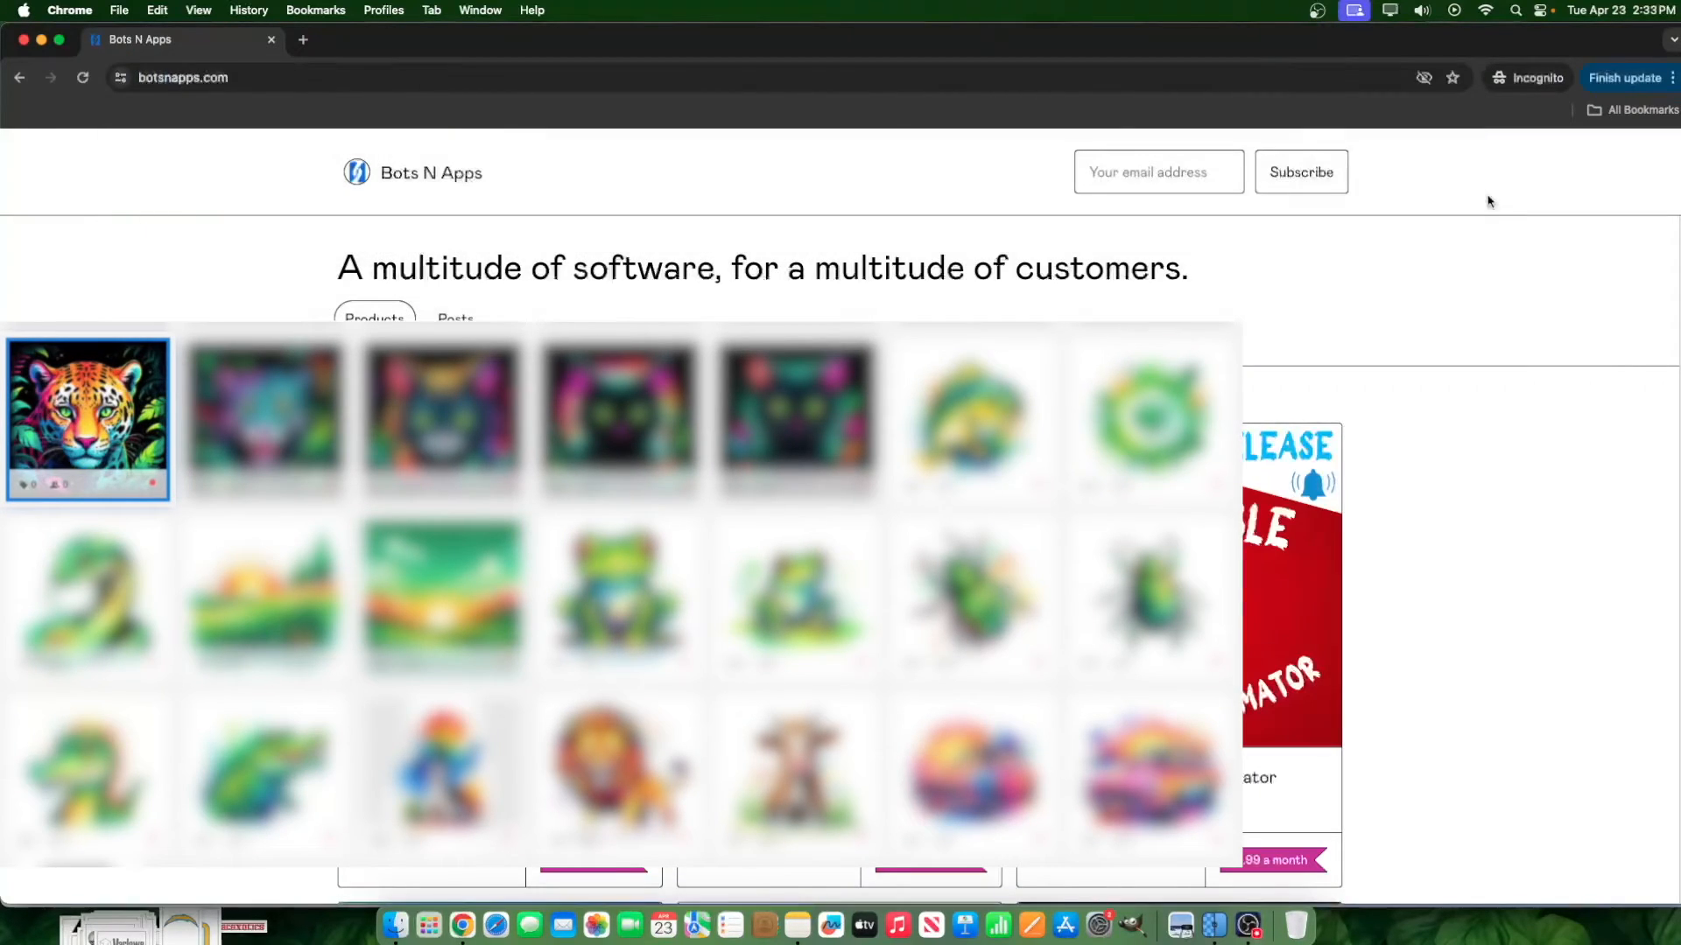
View the Stockbubbler product page in the store and return to the Adobe Stock uploads window.
{"action": "scroll", "coordinate": [1470, 376], "scroll_direction": "down", "scroll_amount": 10}
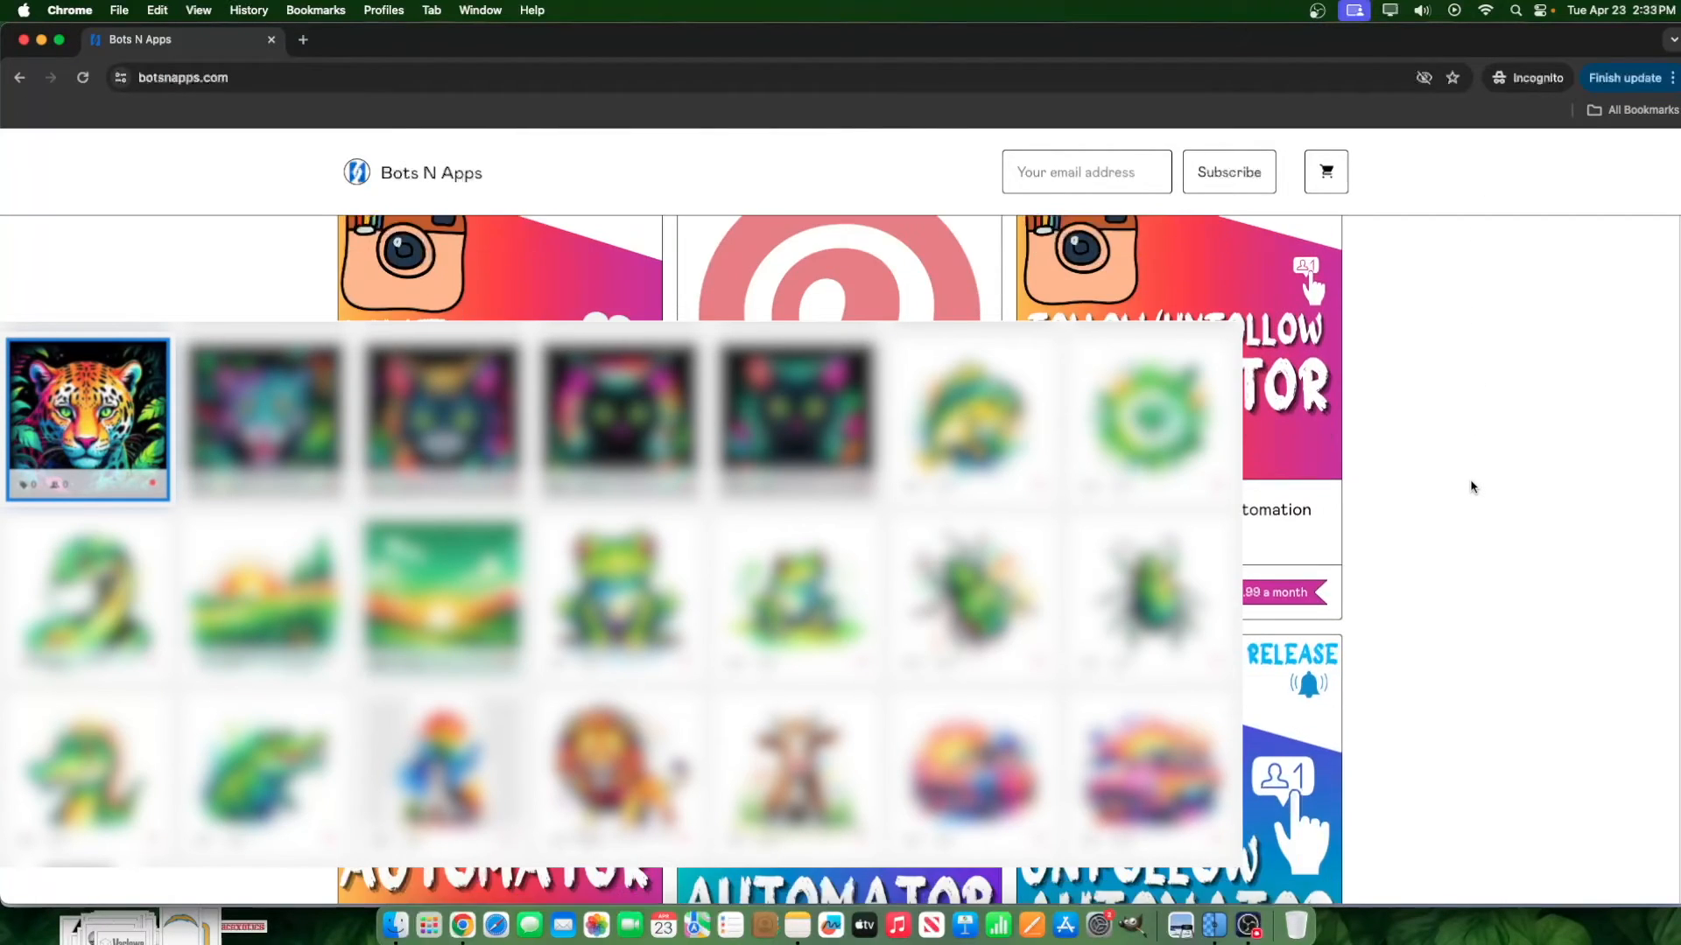
{"action": "scroll", "coordinate": [1471, 487], "scroll_direction": "down", "scroll_amount": 15}
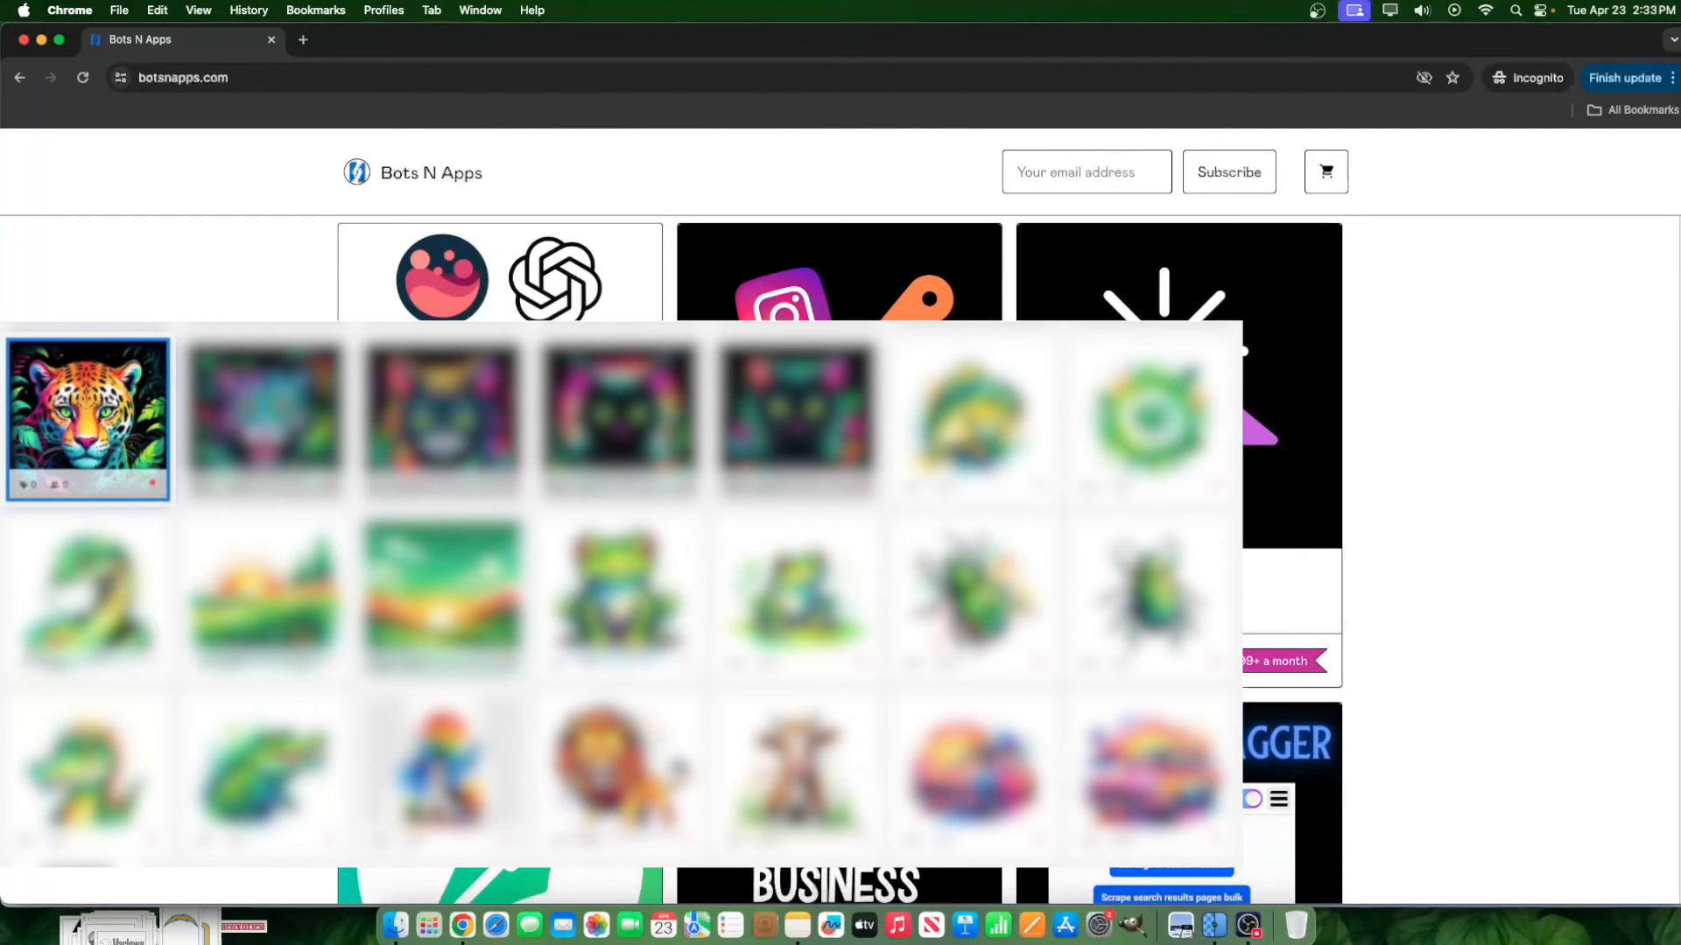
{"action": "left_click", "coordinate": [500, 455]}
{"action": "scroll", "coordinate": [501, 455], "scroll_direction": "down", "scroll_amount": 10}
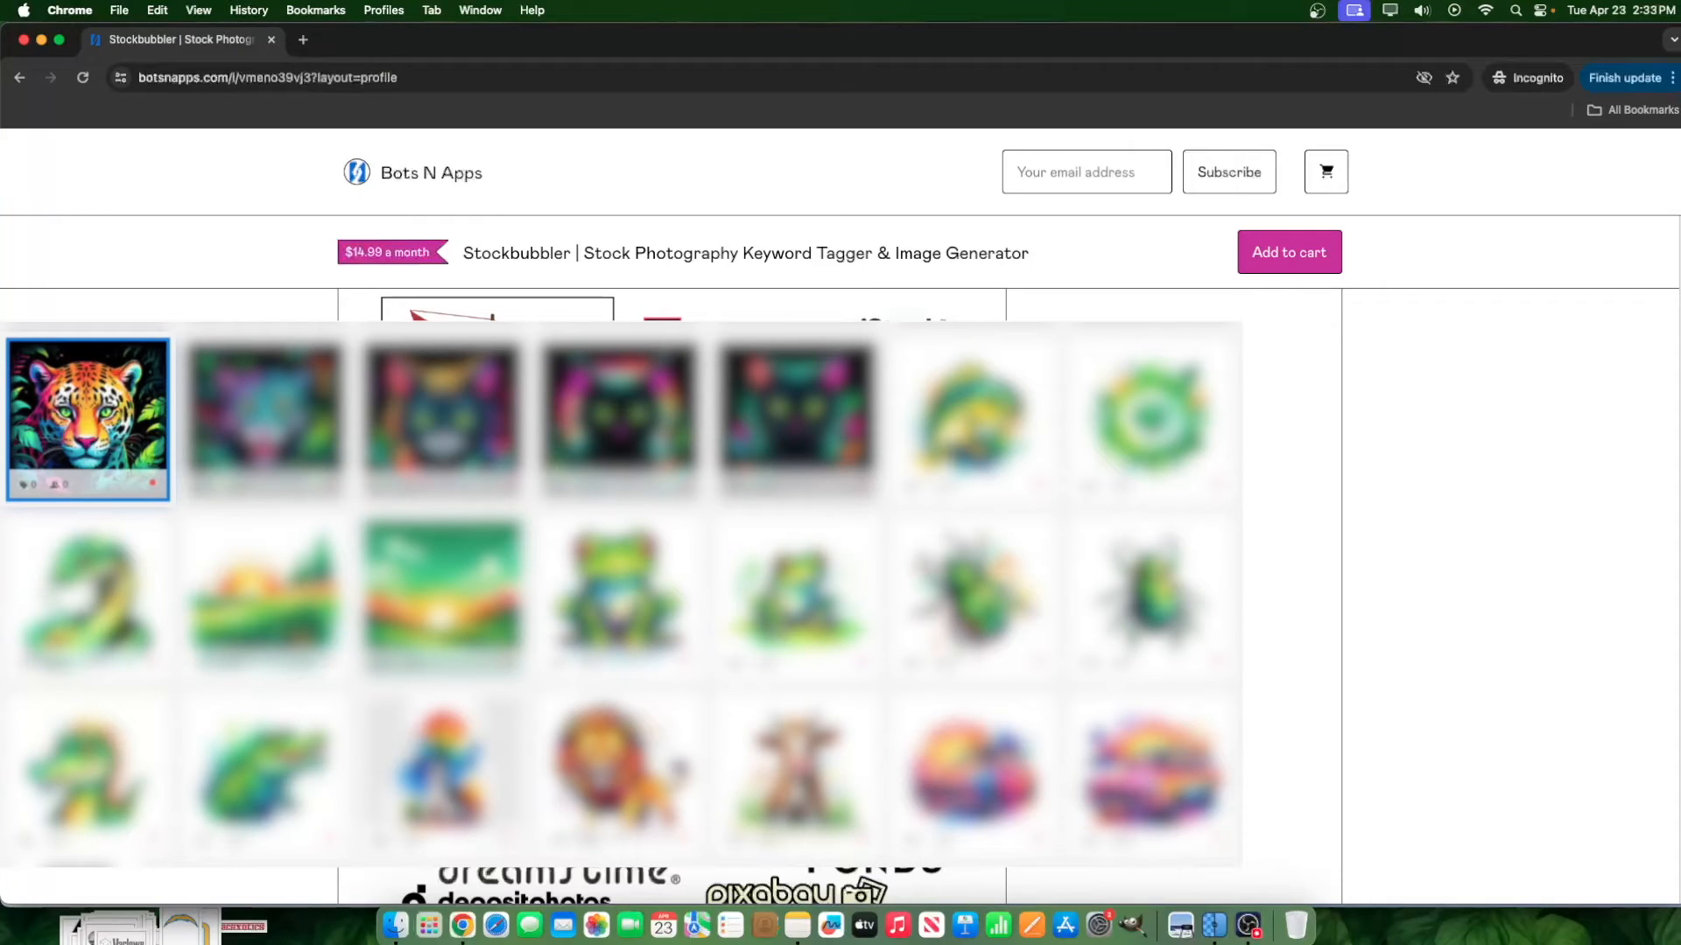
{"action": "left_click_drag", "start_coordinate": [413, 50], "coordinate": [660, 50]}
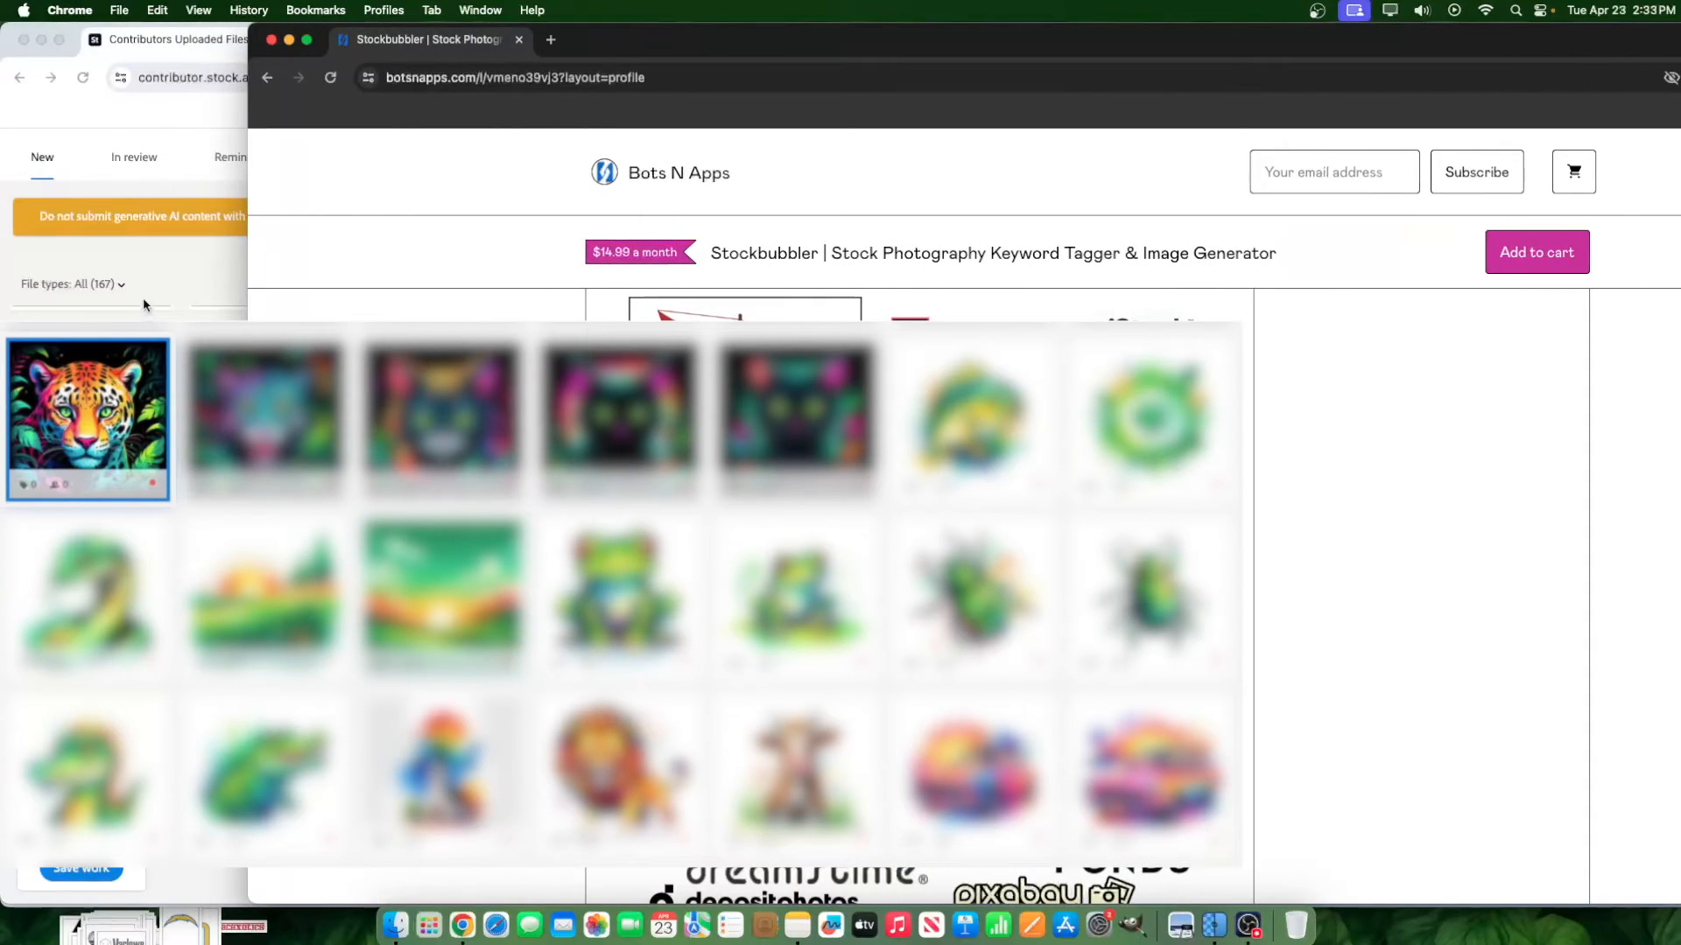
{"action": "left_click", "coordinate": [197, 287]}
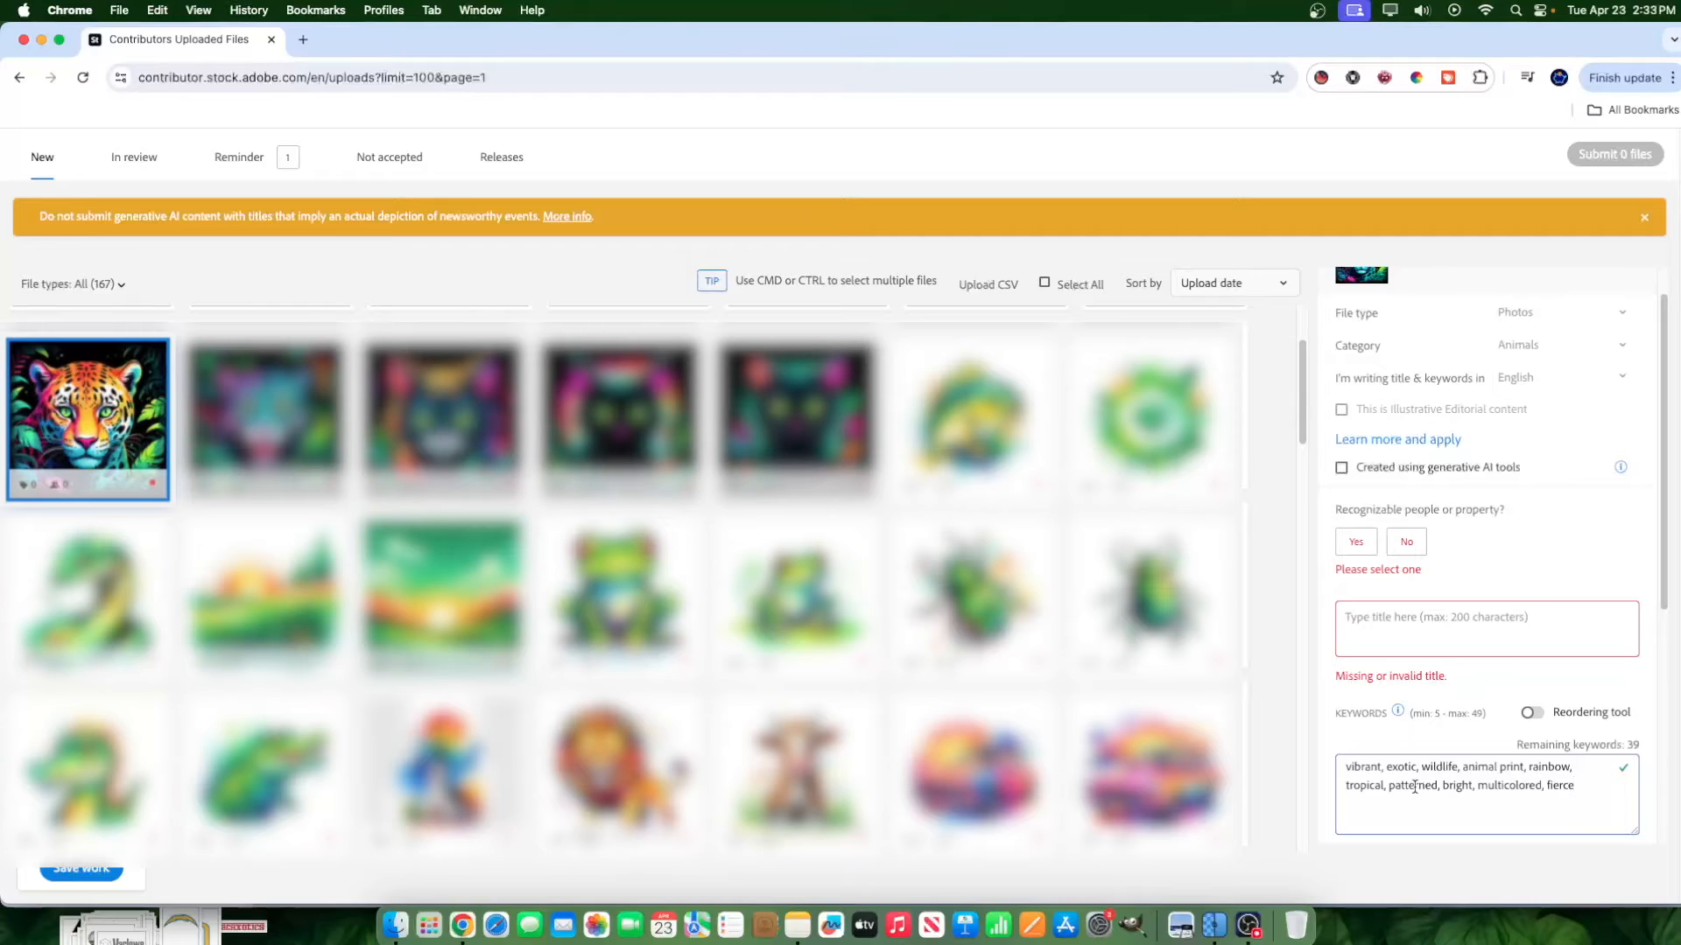
Remove the keyword "patterned" and shorten "animal print" to "animal".
{"action": "double_click", "coordinate": [1415, 787]}
{"action": "key", "text": "BackSpace"}
{"action": "left_click_drag", "start_coordinate": [1519, 767], "coordinate": [1499, 766]}
{"action": "type", "text": "t"}
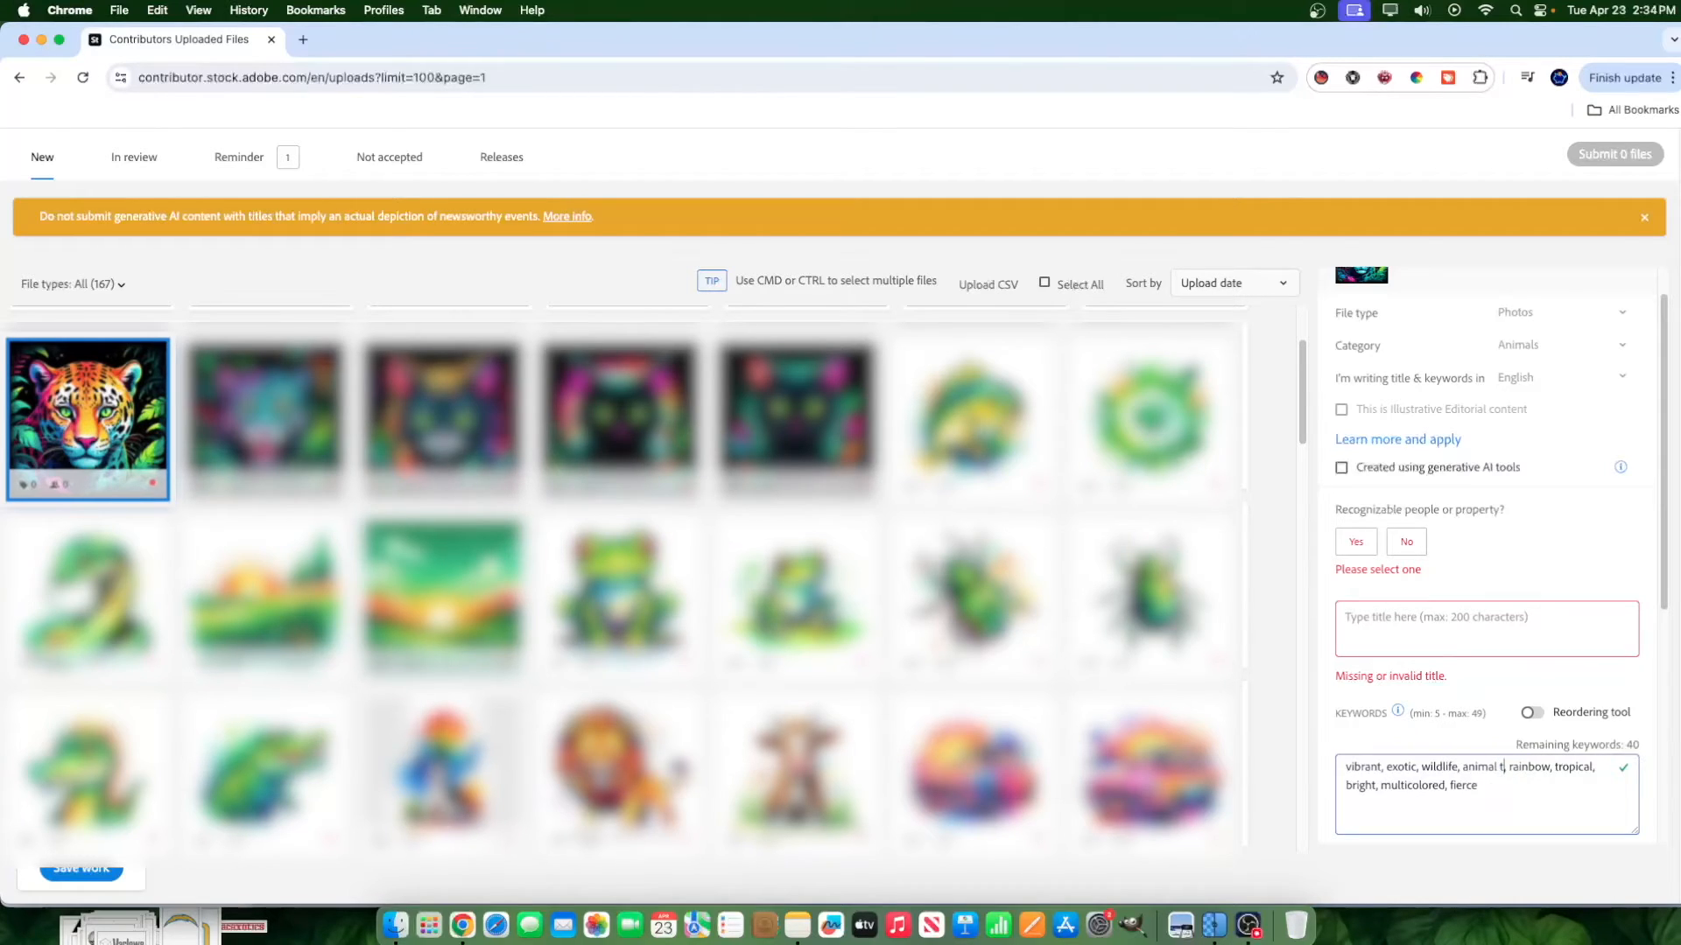
{"action": "key", "text": "BackSpace"}
{"action": "key", "text": "BackSpace"}
{"action": "double_click", "coordinate": [1522, 767]}
Generate Stockbubbler tags for "leopard" and append them to the end of the image's keywords.
{"action": "left_click", "coordinate": [1320, 77]}
{"action": "left_click", "coordinate": [1119, 176]}
{"action": "type", "text": "leopard"}
{"action": "left_click", "coordinate": [1322, 180]}
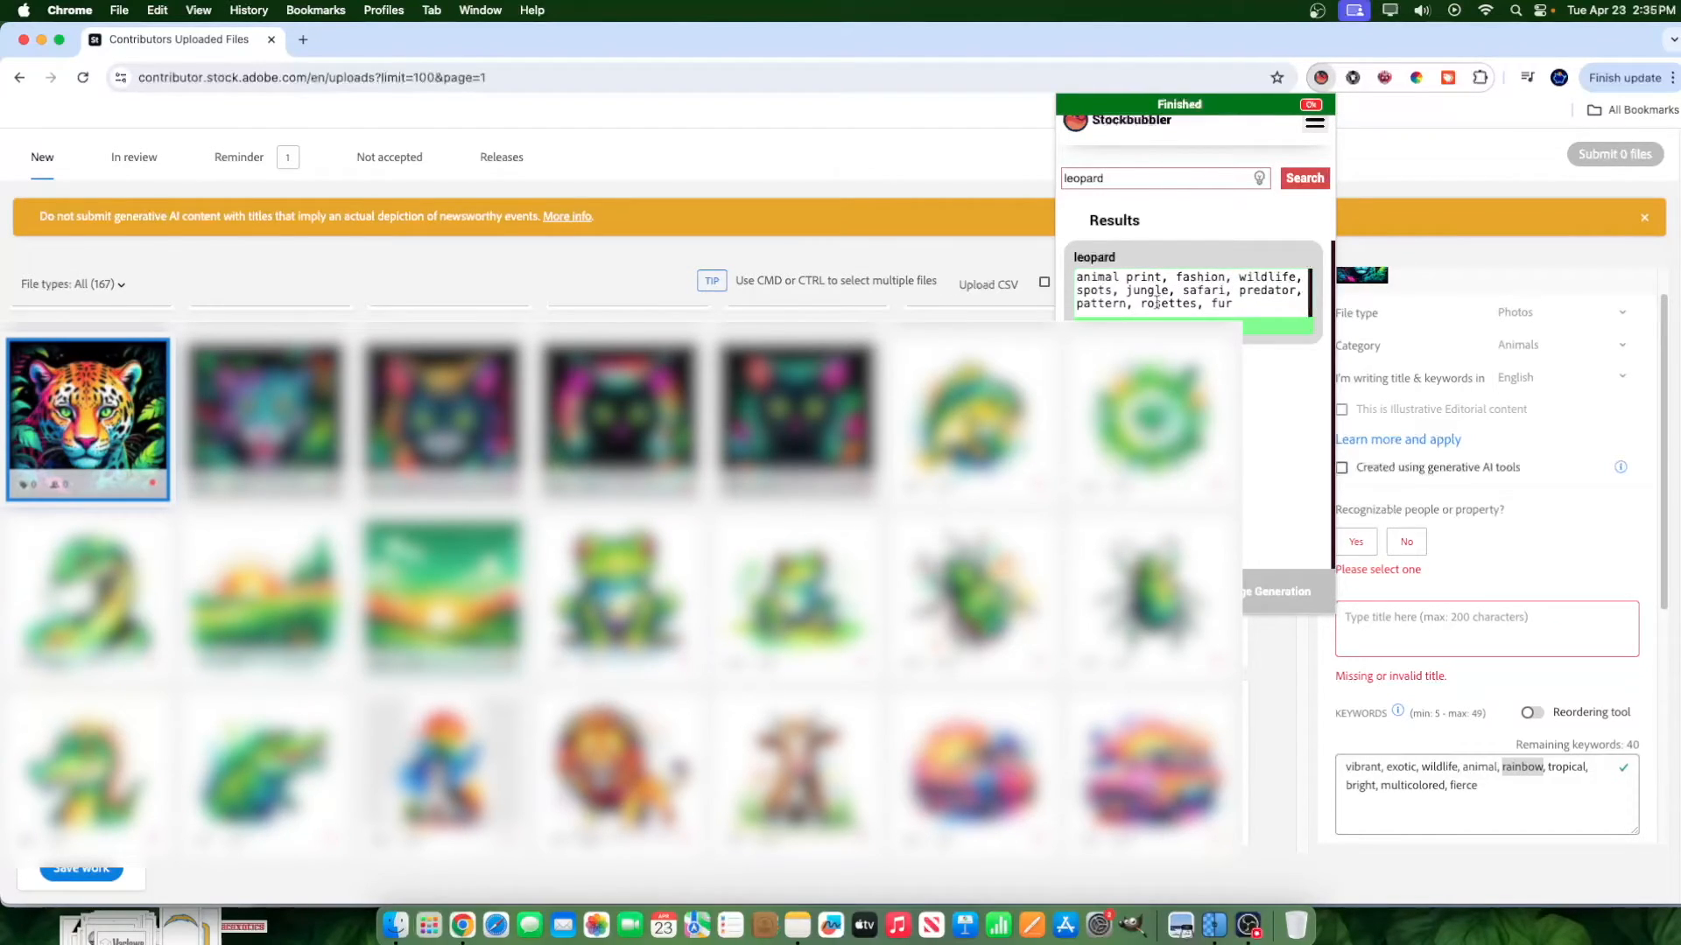
{"action": "left_click", "coordinate": [1495, 794]}
{"action": "type", "text": "animal print, fashion, wildlife, spots, jungle, safari, predator, pattern, rosettes, fur"}
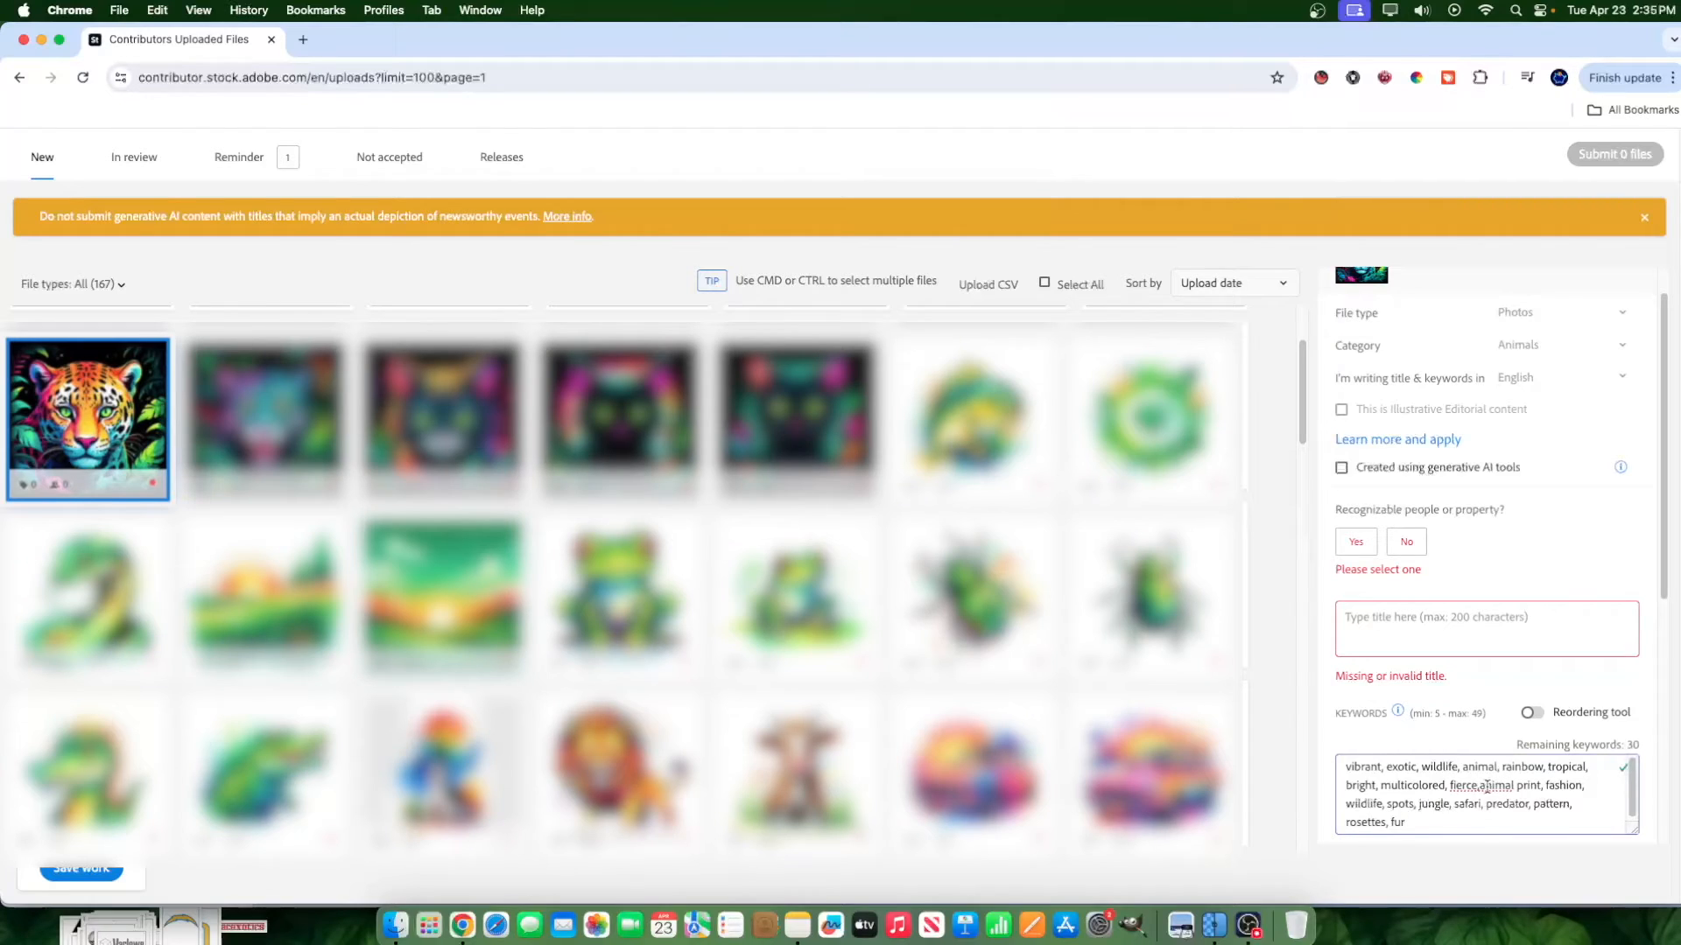
Delete the newly added keywords "animal print", "fashion", "spots" and "pattern".
{"action": "left_click_drag", "start_coordinate": [1479, 785], "coordinate": [1587, 787]}
{"action": "key", "text": "BackSpace"}
{"action": "left_click", "coordinate": [1487, 785]}
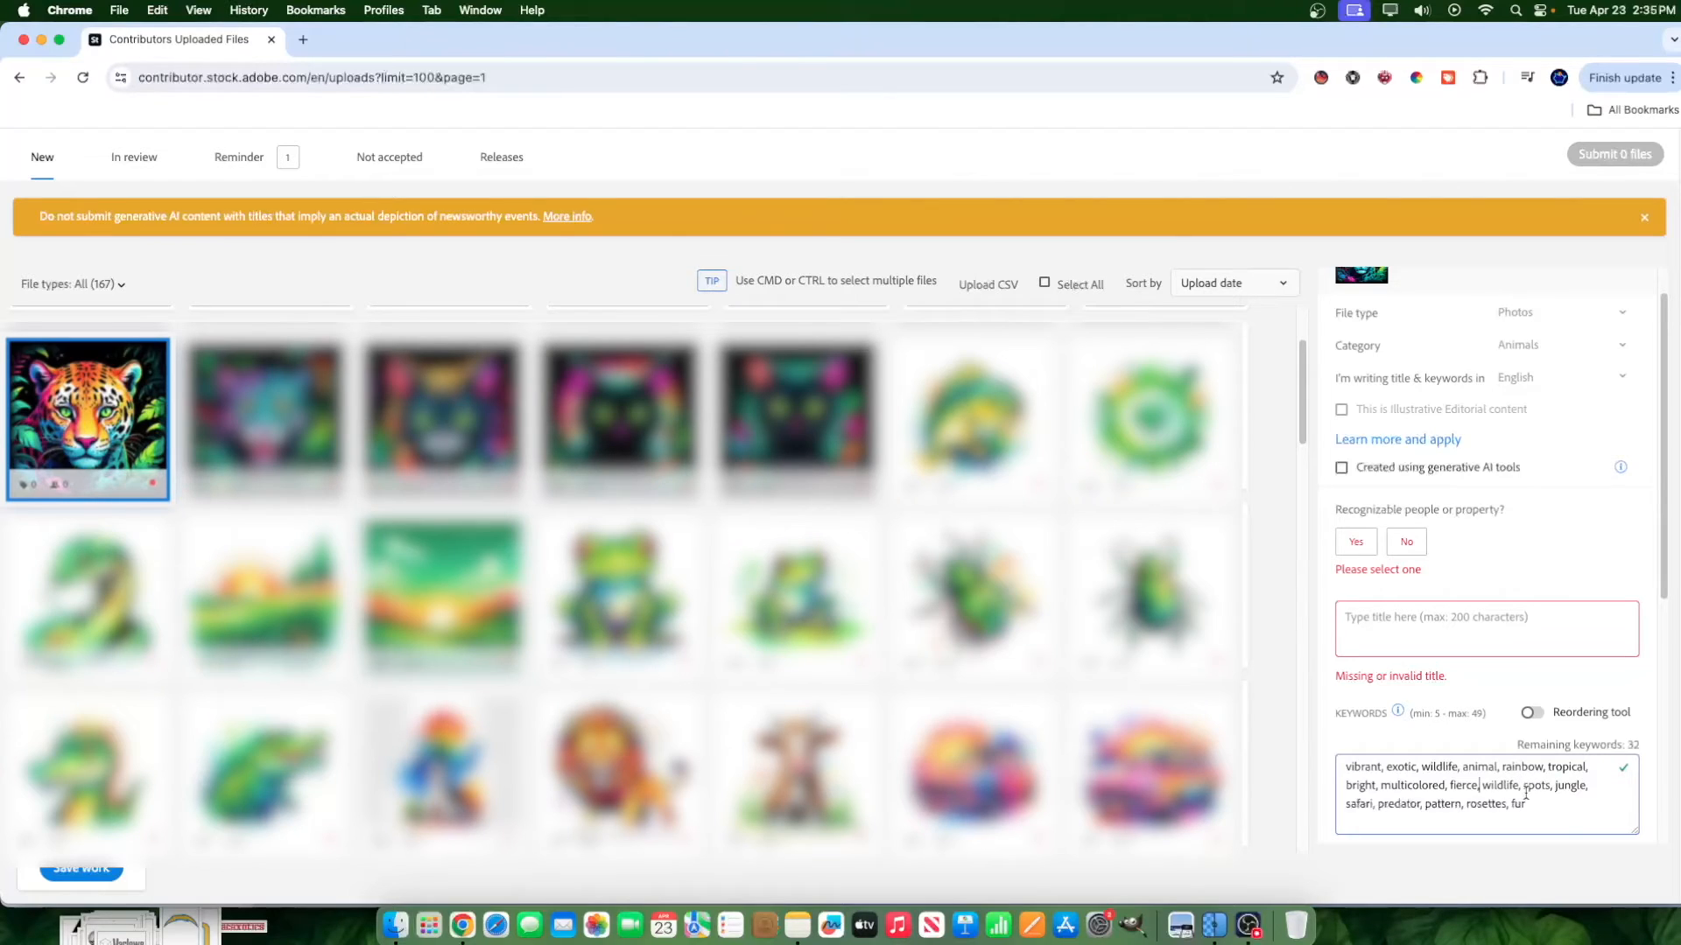
{"action": "left_click_drag", "start_coordinate": [1525, 788], "coordinate": [1557, 787]}
{"action": "key", "text": "BackSpace"}
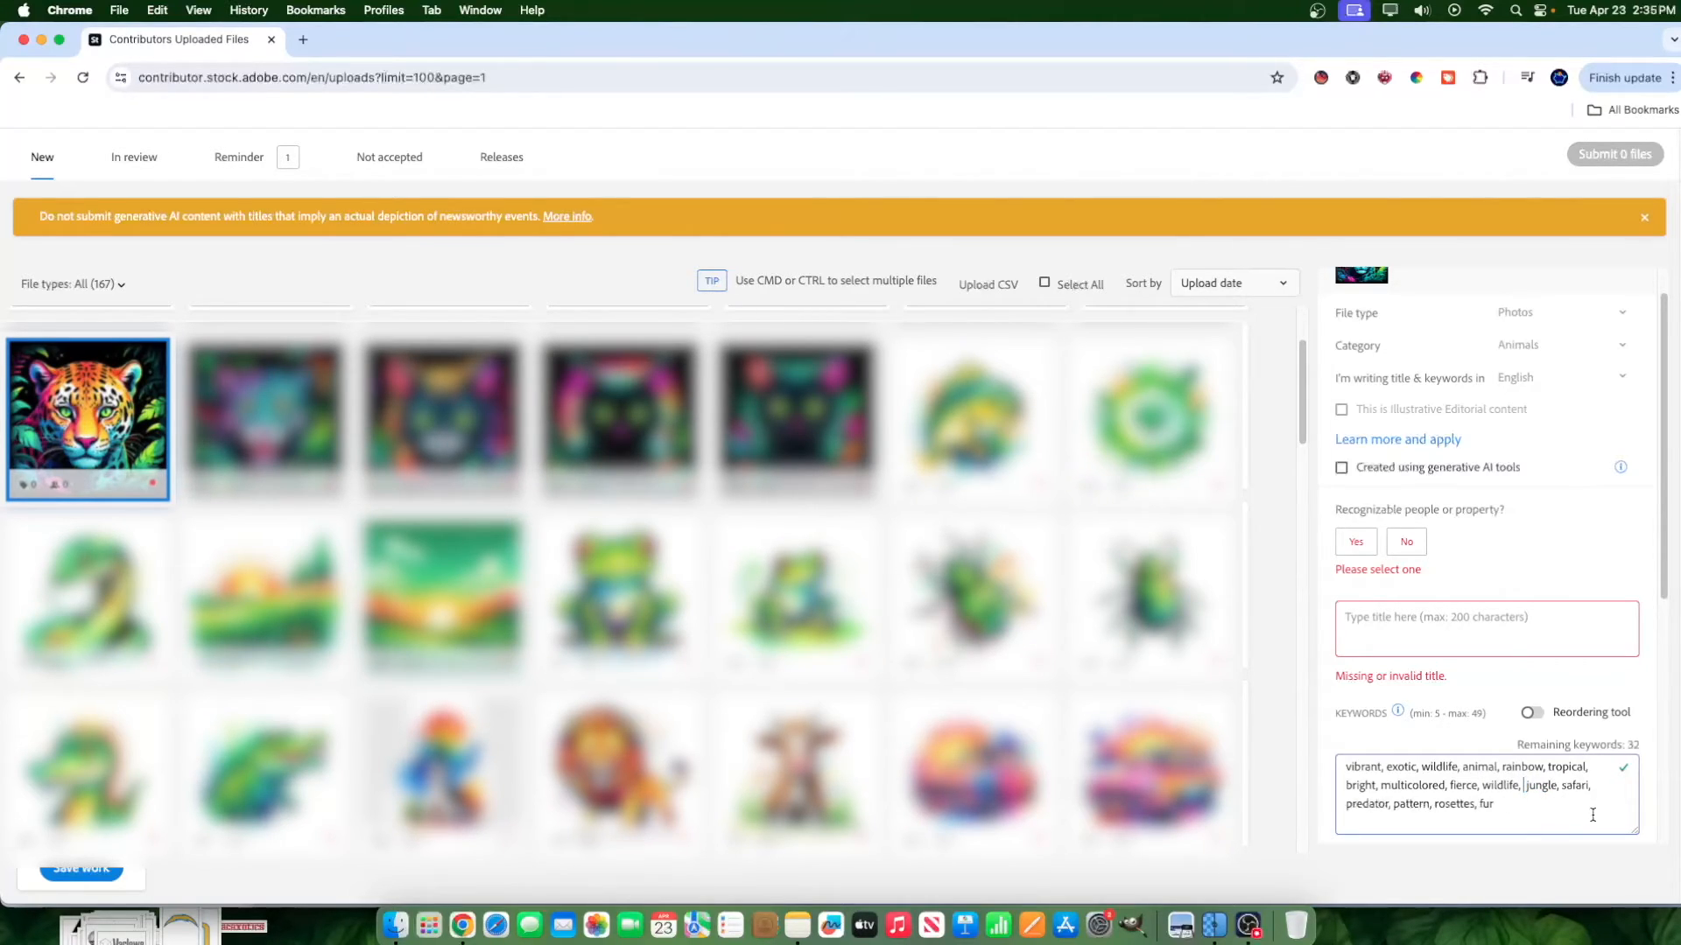
{"action": "key", "text": "BackSpace"}
{"action": "left_click_drag", "start_coordinate": [1394, 804], "coordinate": [1431, 806]}
{"action": "key", "text": "BackSpace"}
Look up the keyword "rosettes" on Google in an incognito window, and close that window.
{"action": "left_click_drag", "start_coordinate": [1436, 805], "coordinate": [1402, 805]}
{"action": "double_click", "coordinate": [1410, 805]}
{"action": "key", "text": "super+c"}
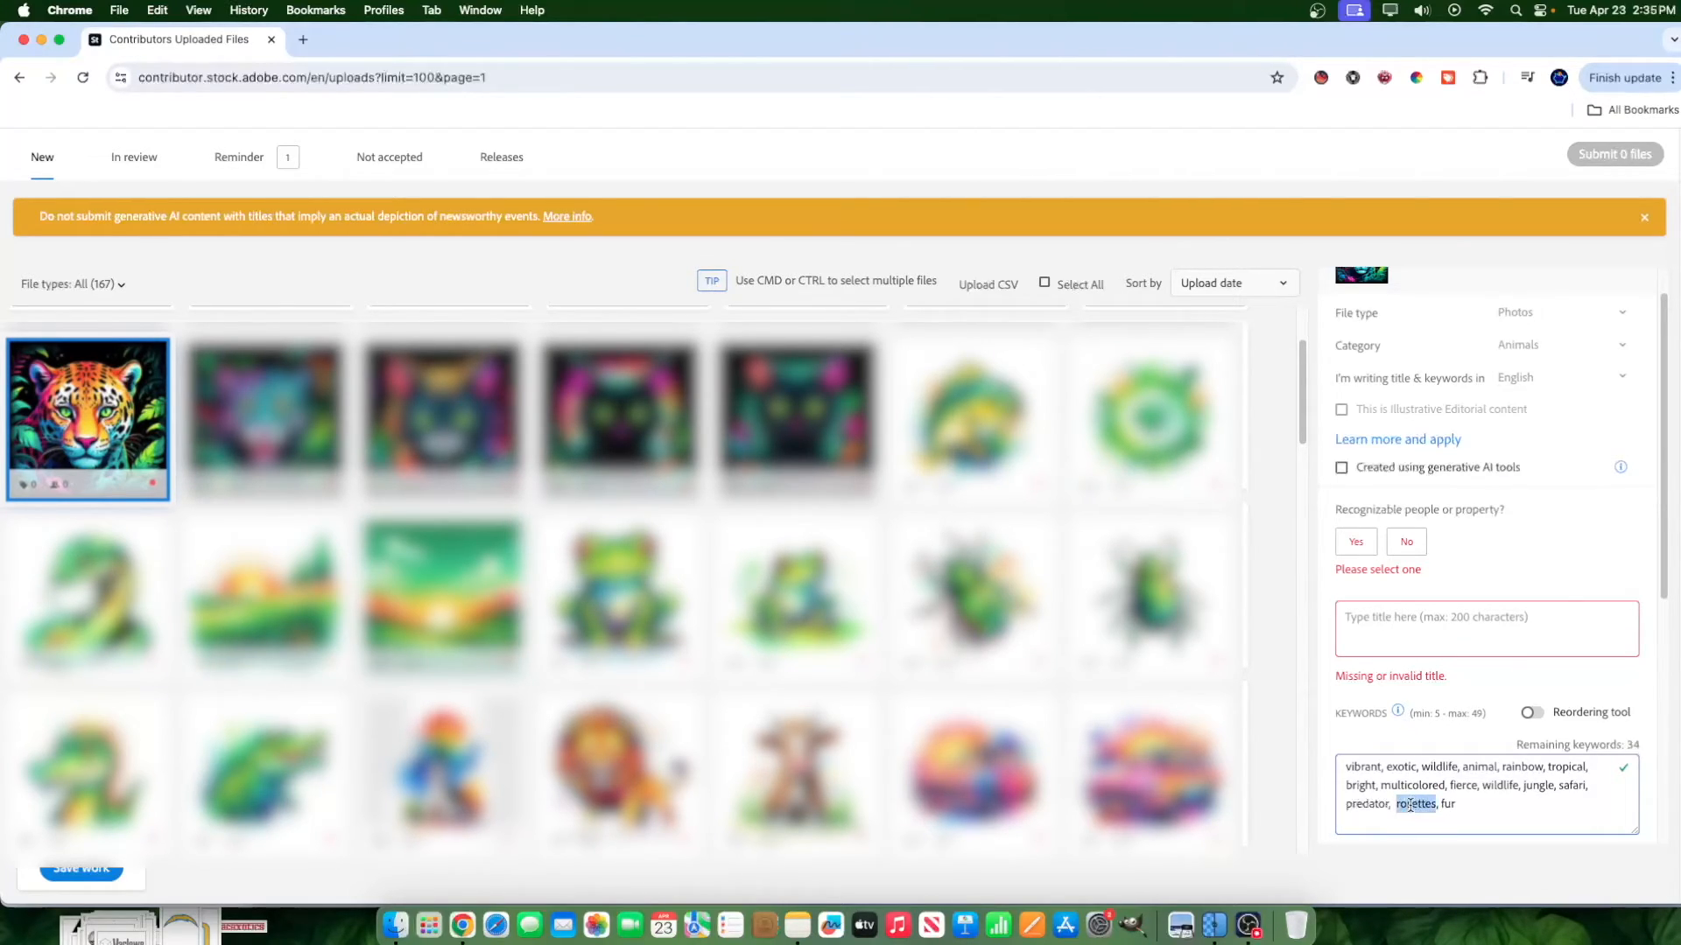
{"action": "left_click", "coordinate": [1673, 77]}
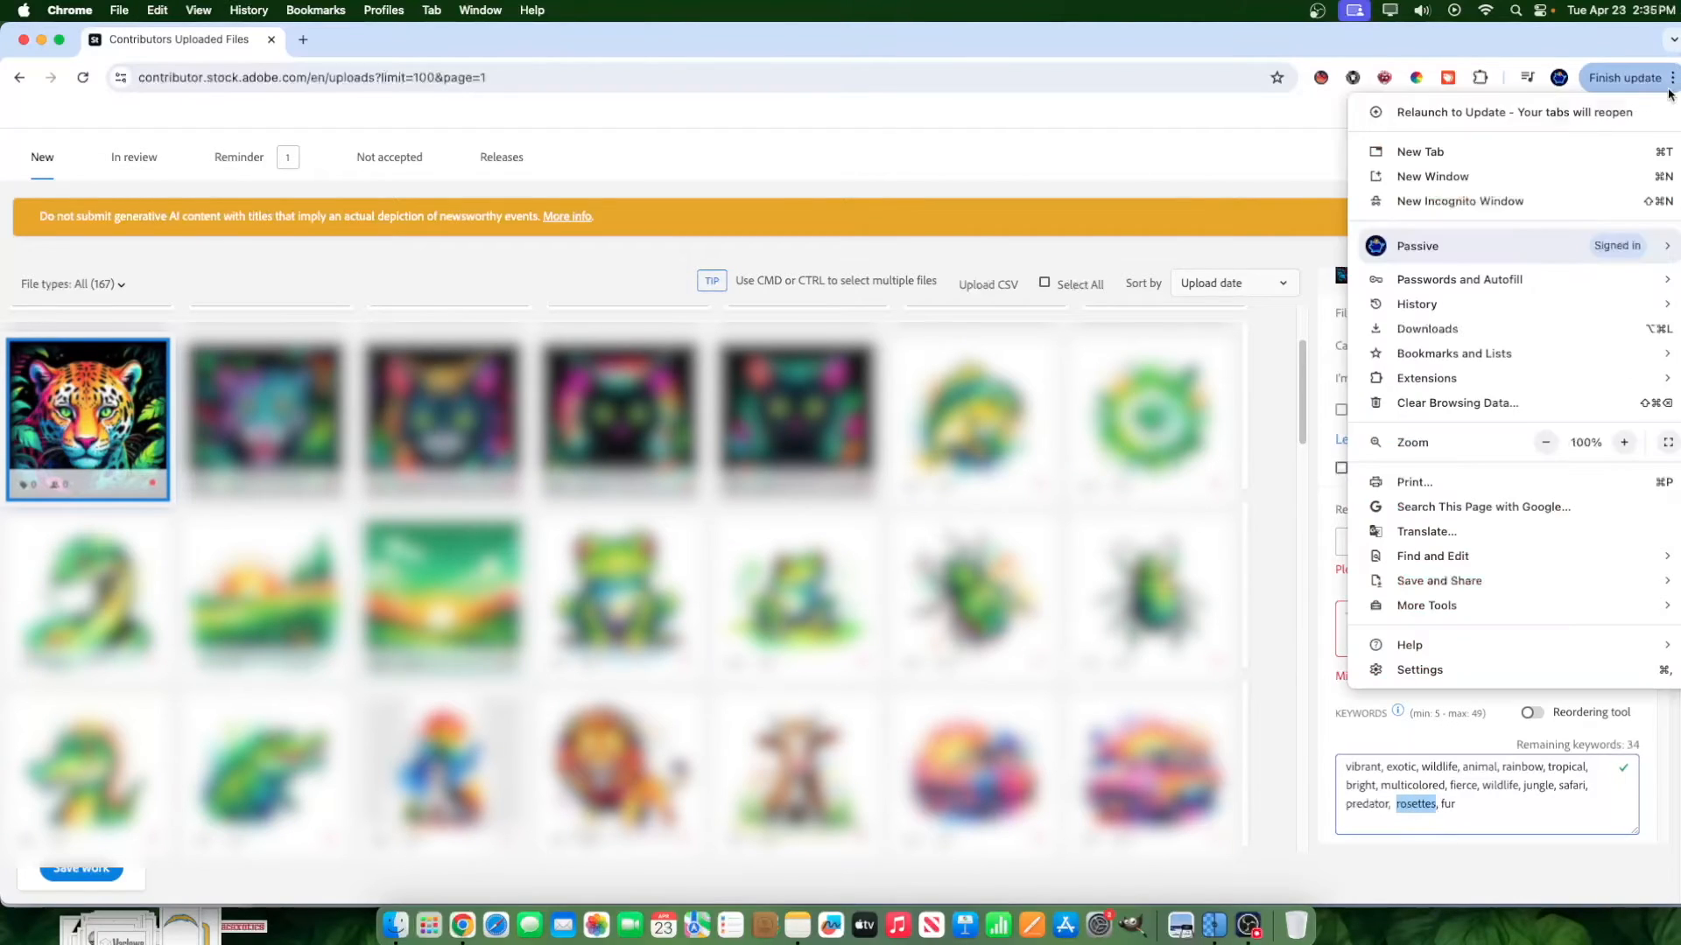
{"action": "left_click", "coordinate": [1494, 202]}
{"action": "key", "text": "super+v"}
{"action": "key", "text": "Return"}
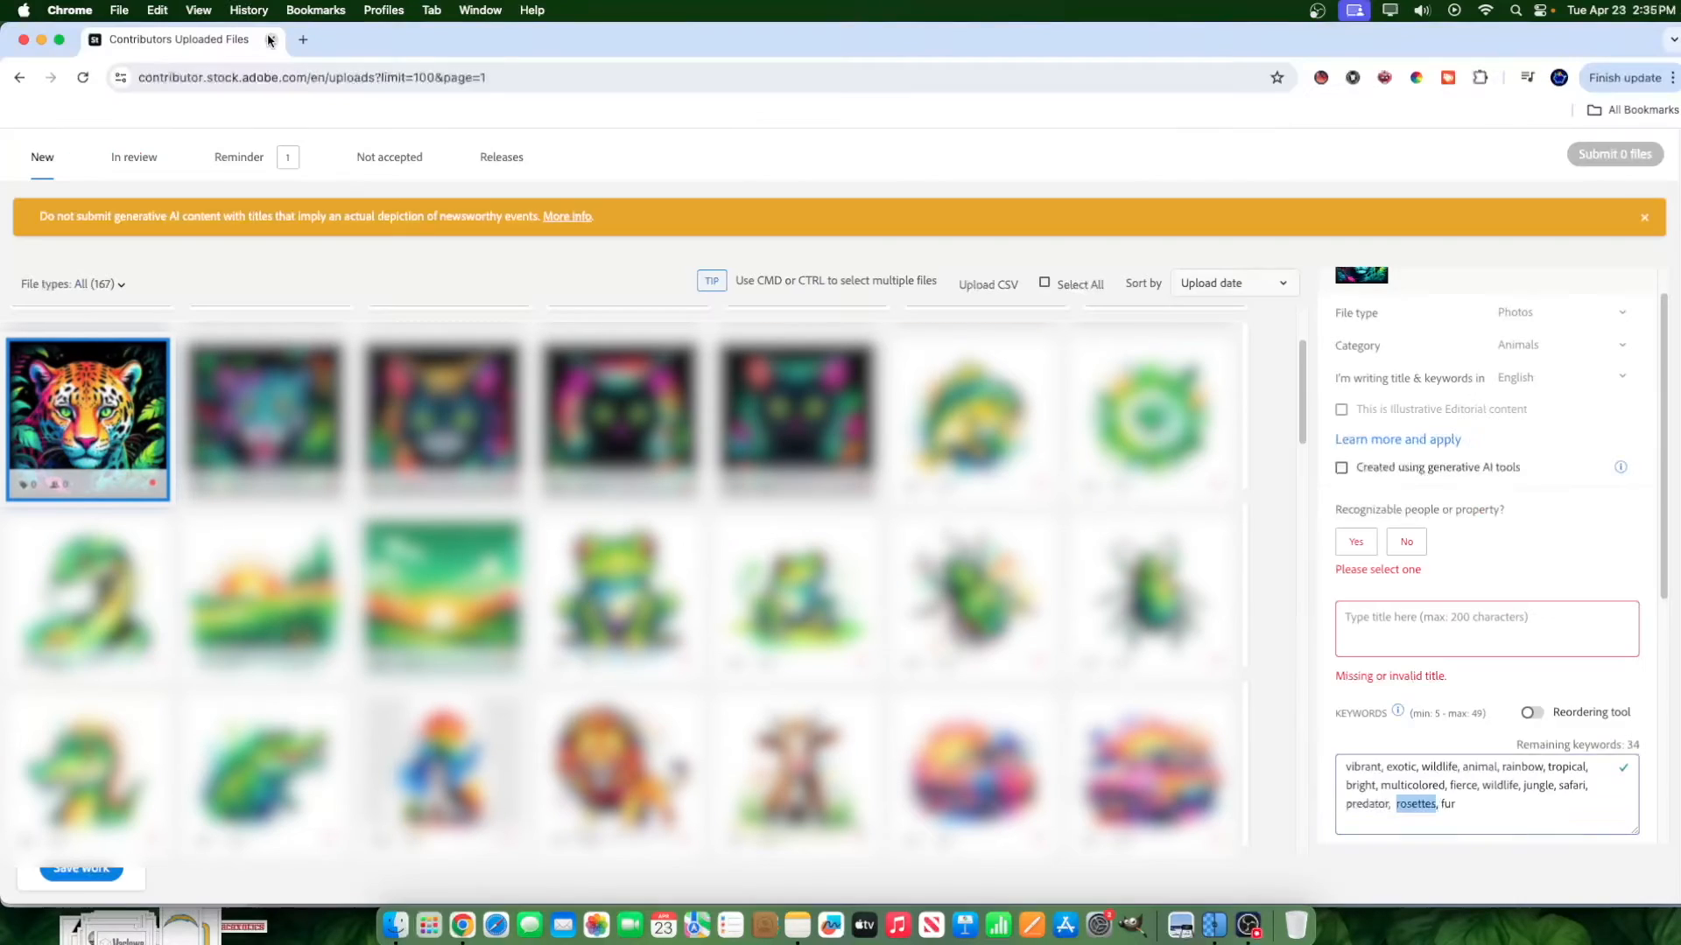
{"action": "left_click", "coordinate": [271, 40]}
Remove the keyword "rosettes" and end the list with a comma after "fur".
{"action": "key", "text": "BackSpace"}
{"action": "type", "text": ","}
{"action": "key", "text": "Left"}
{"action": "key", "text": "Left"}
{"action": "key", "text": "Left"}
{"action": "key", "text": "Left"}
{"action": "key", "text": "BackSpace"}
Search the Stockbubbler extension for keywords on "children's art feline".
{"action": "left_click", "coordinate": [1321, 77]}
{"action": "left_click", "coordinate": [1171, 175]}
{"action": "type", "text": "chil"}
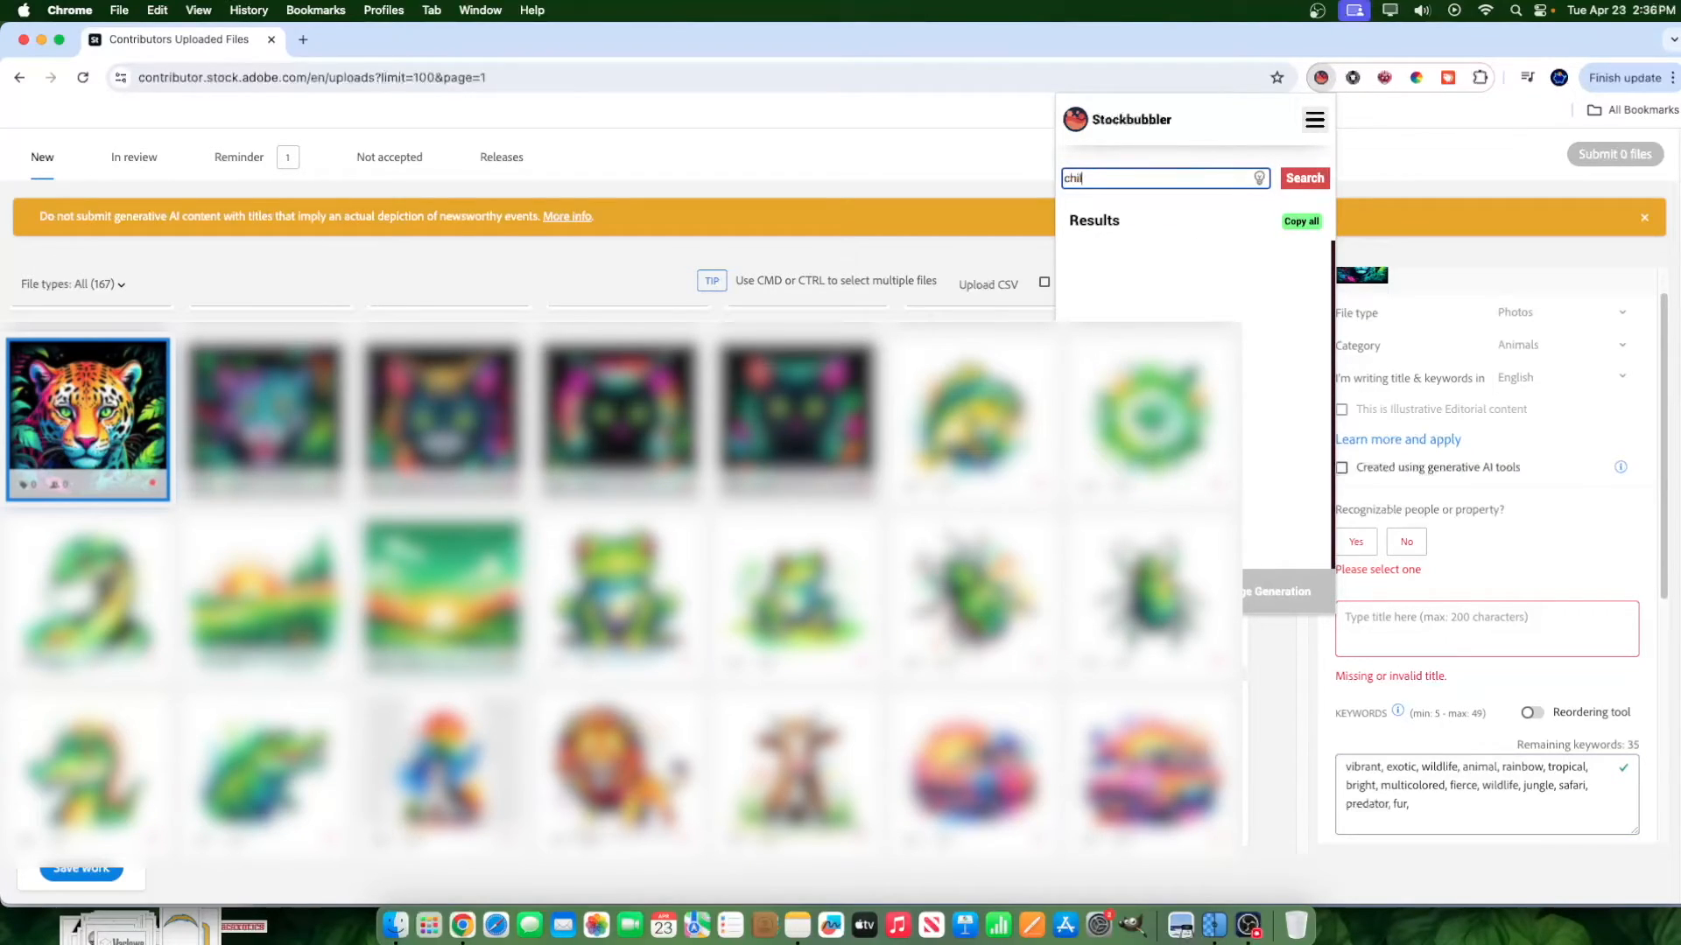
{"action": "type", "text": "drens art feline"}
{"action": "right_click", "coordinate": [1103, 178]}
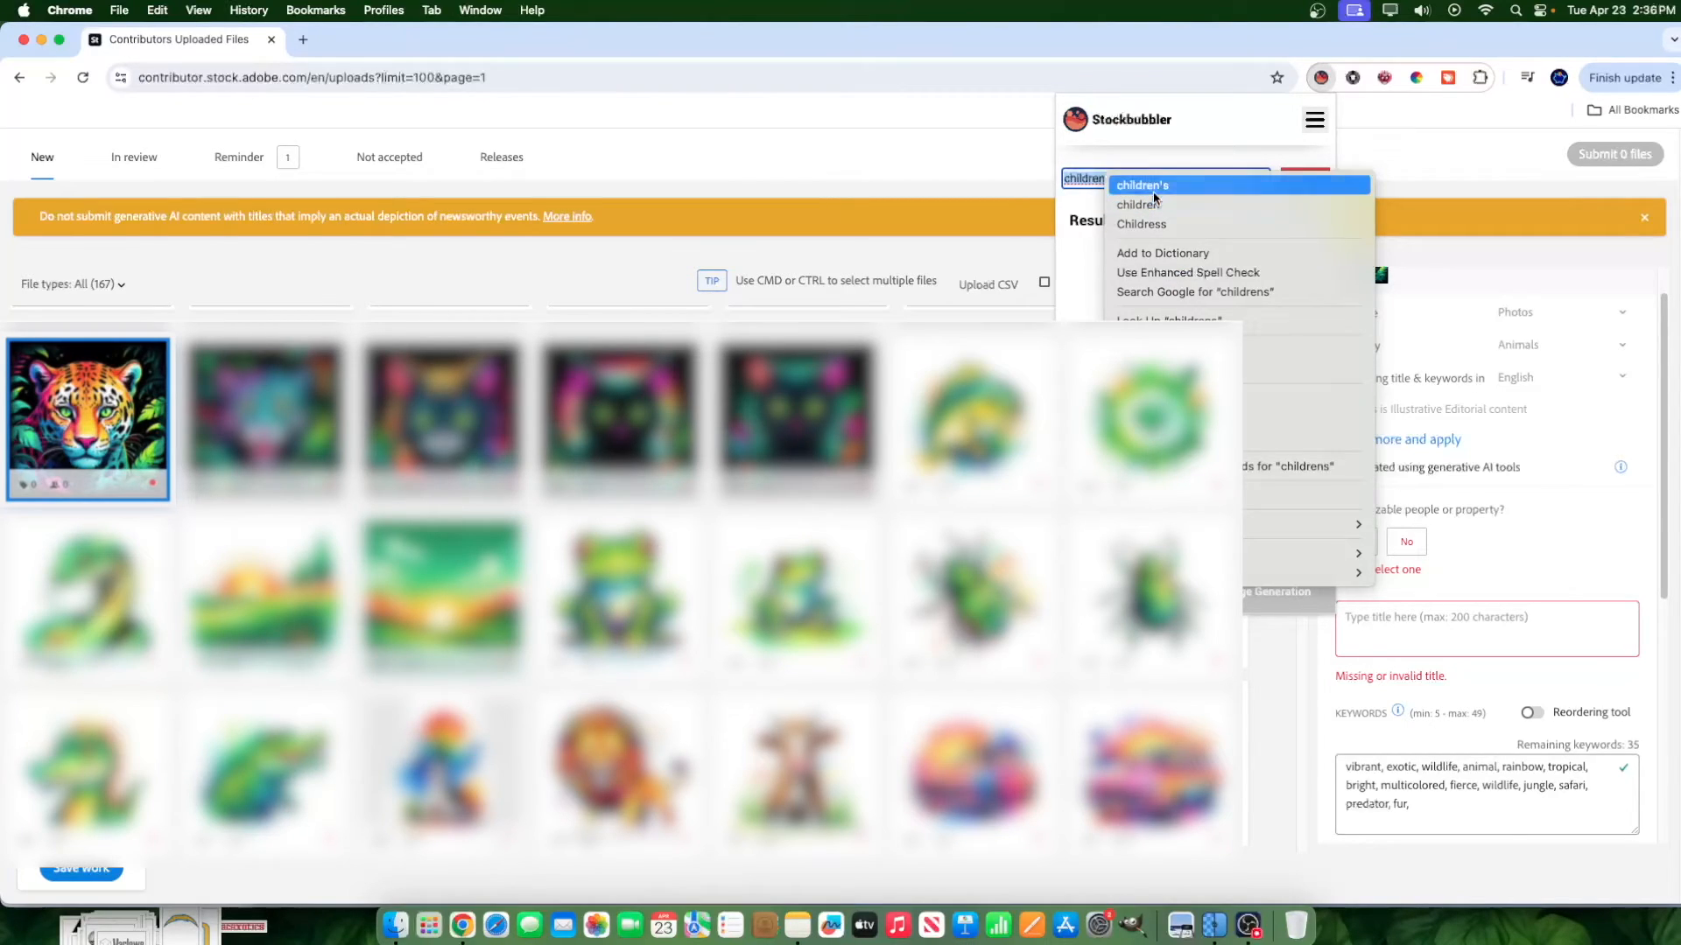
{"action": "left_click", "coordinate": [1142, 184]}
{"action": "left_click", "coordinate": [1297, 174]}
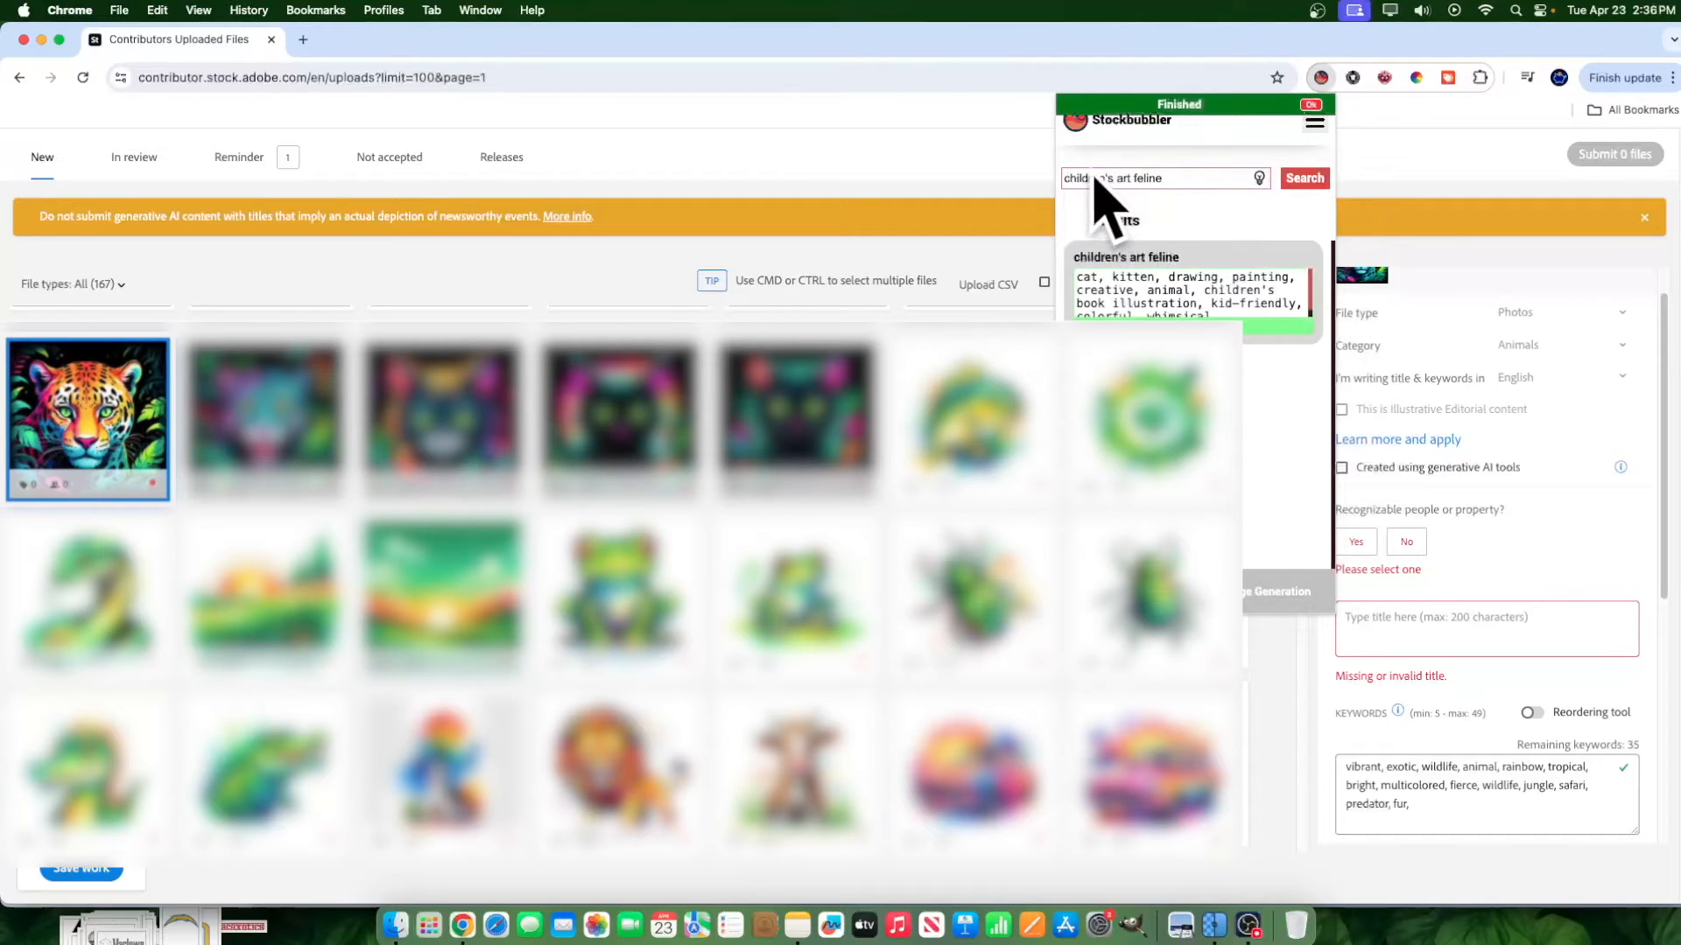
Copy the suggested "children's art feline" tags and append them to the image's keywords.
{"action": "scroll", "coordinate": [1094, 300], "scroll_direction": "down", "scroll_amount": 1}
{"action": "scroll", "coordinate": [1094, 300], "scroll_direction": "up", "scroll_amount": 1}
{"action": "scroll", "coordinate": [1204, 293], "scroll_direction": "down", "scroll_amount": 1}
{"action": "left_click", "coordinate": [1281, 325]}
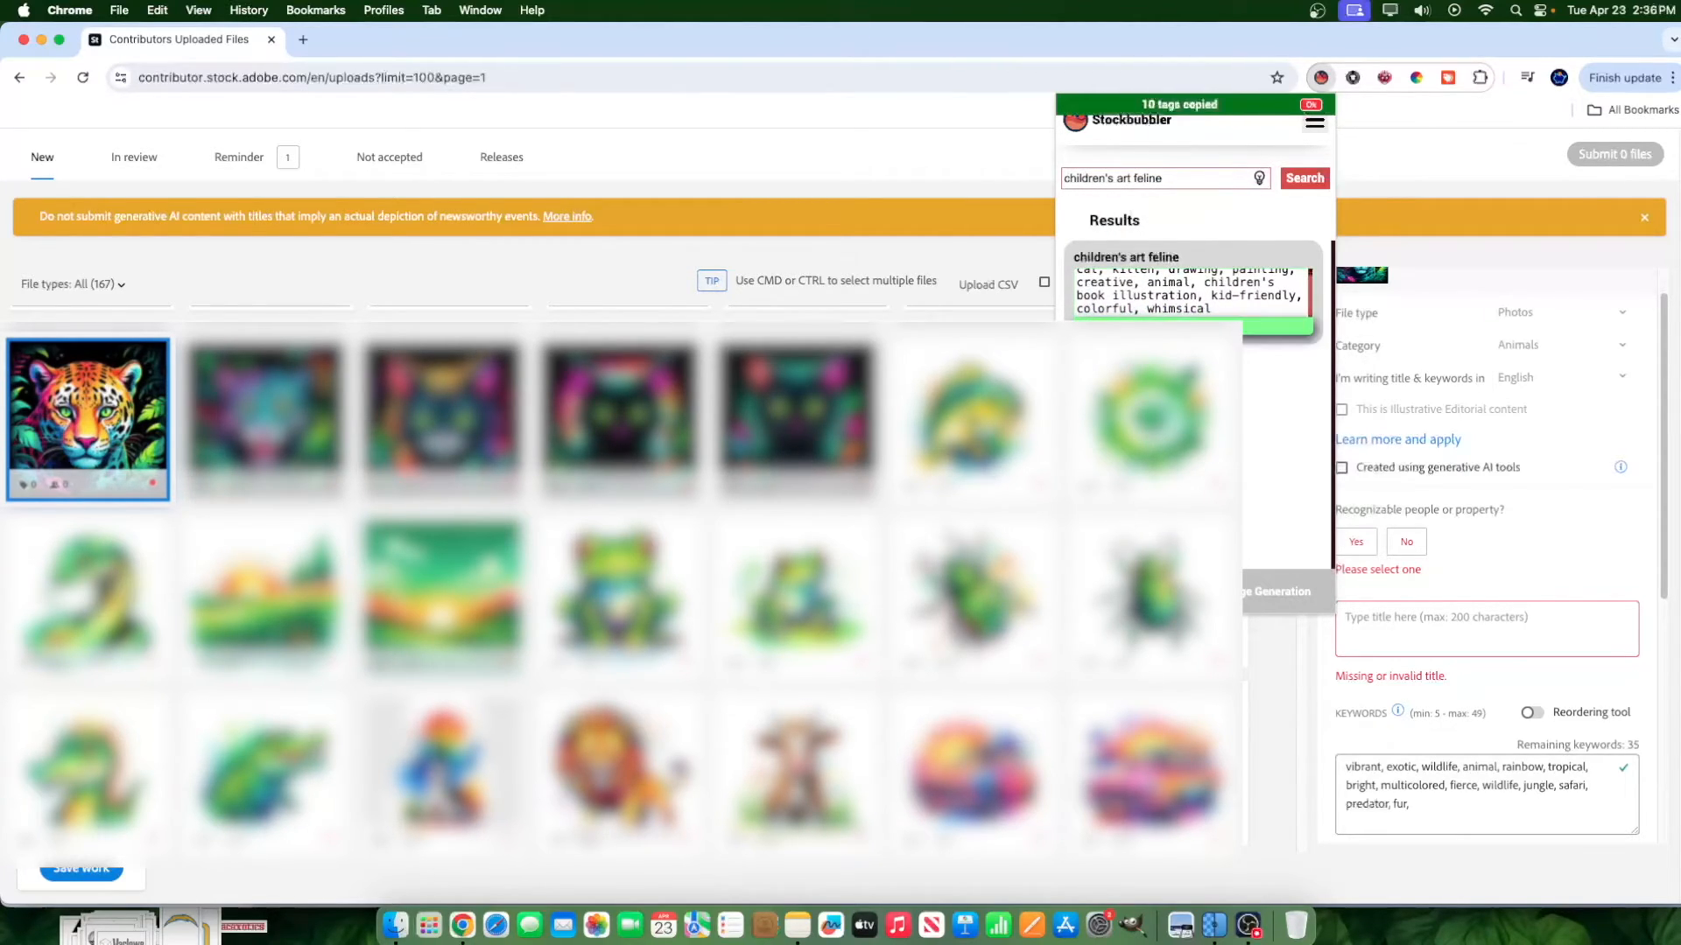
{"action": "left_click", "coordinate": [1526, 798]}
{"action": "type", "text": "cat, kitten, drawing, painting, creative, animal, children's book illustration, kid-friendly, colorful, whimsical"}
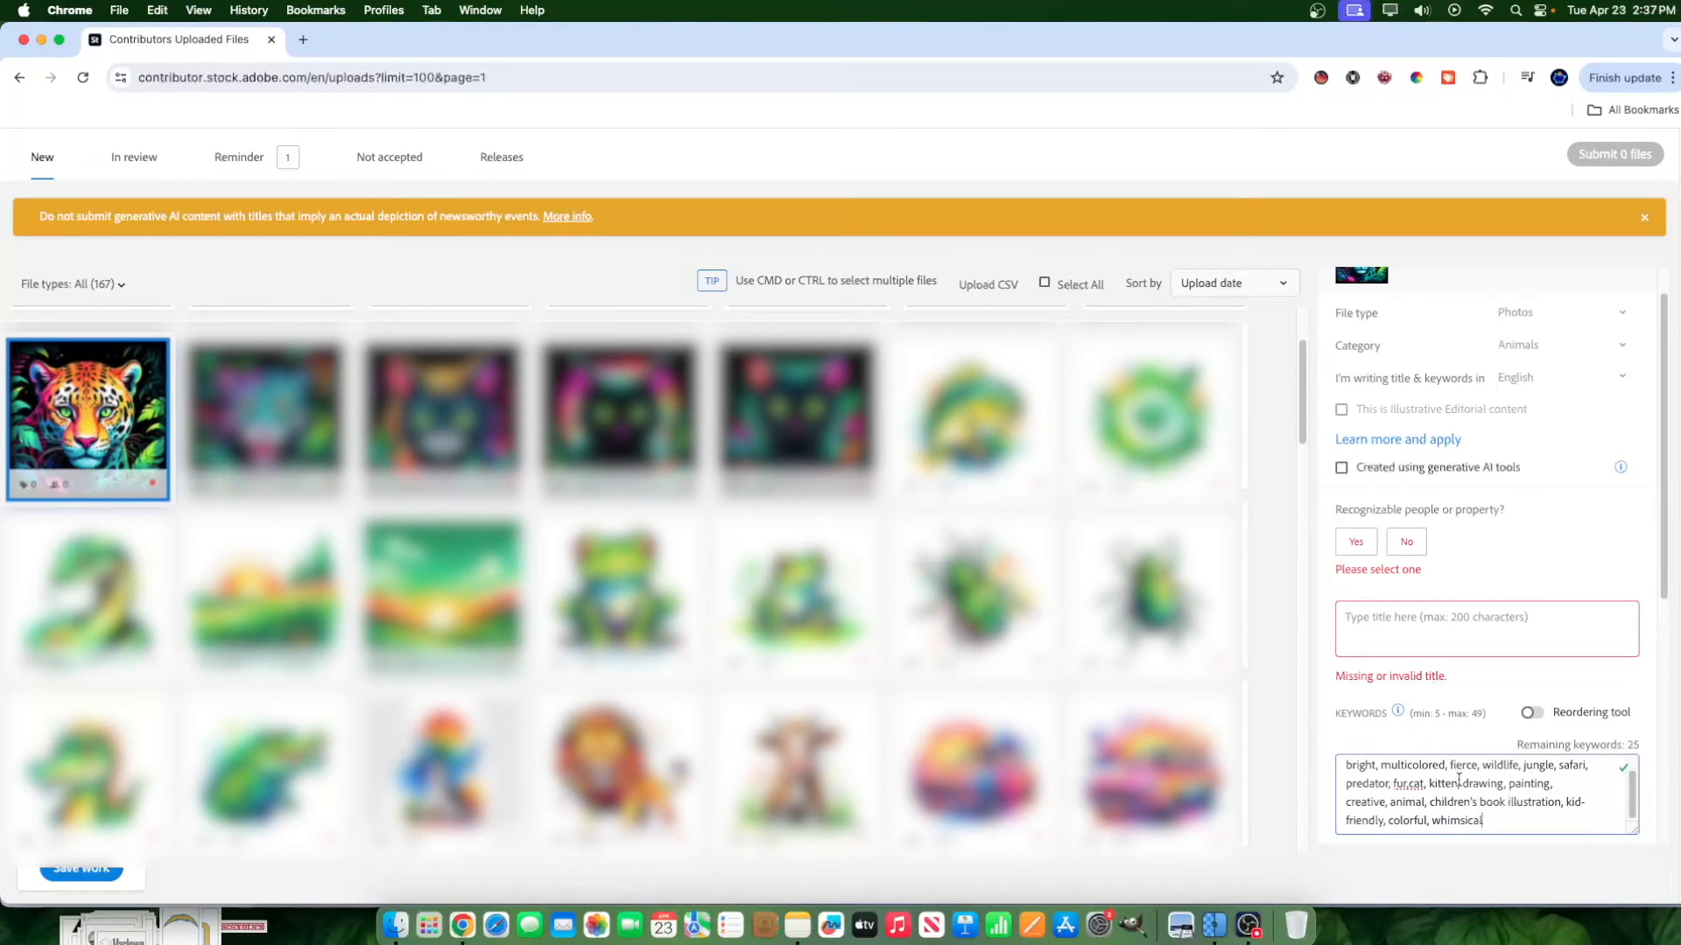
Delete "kitten" and the repeated "animal" from the keywords, and add a comma after "whimsical".
{"action": "left_click_drag", "start_coordinate": [1460, 785], "coordinate": [1428, 785]}
{"action": "key", "text": "BackSpace"}
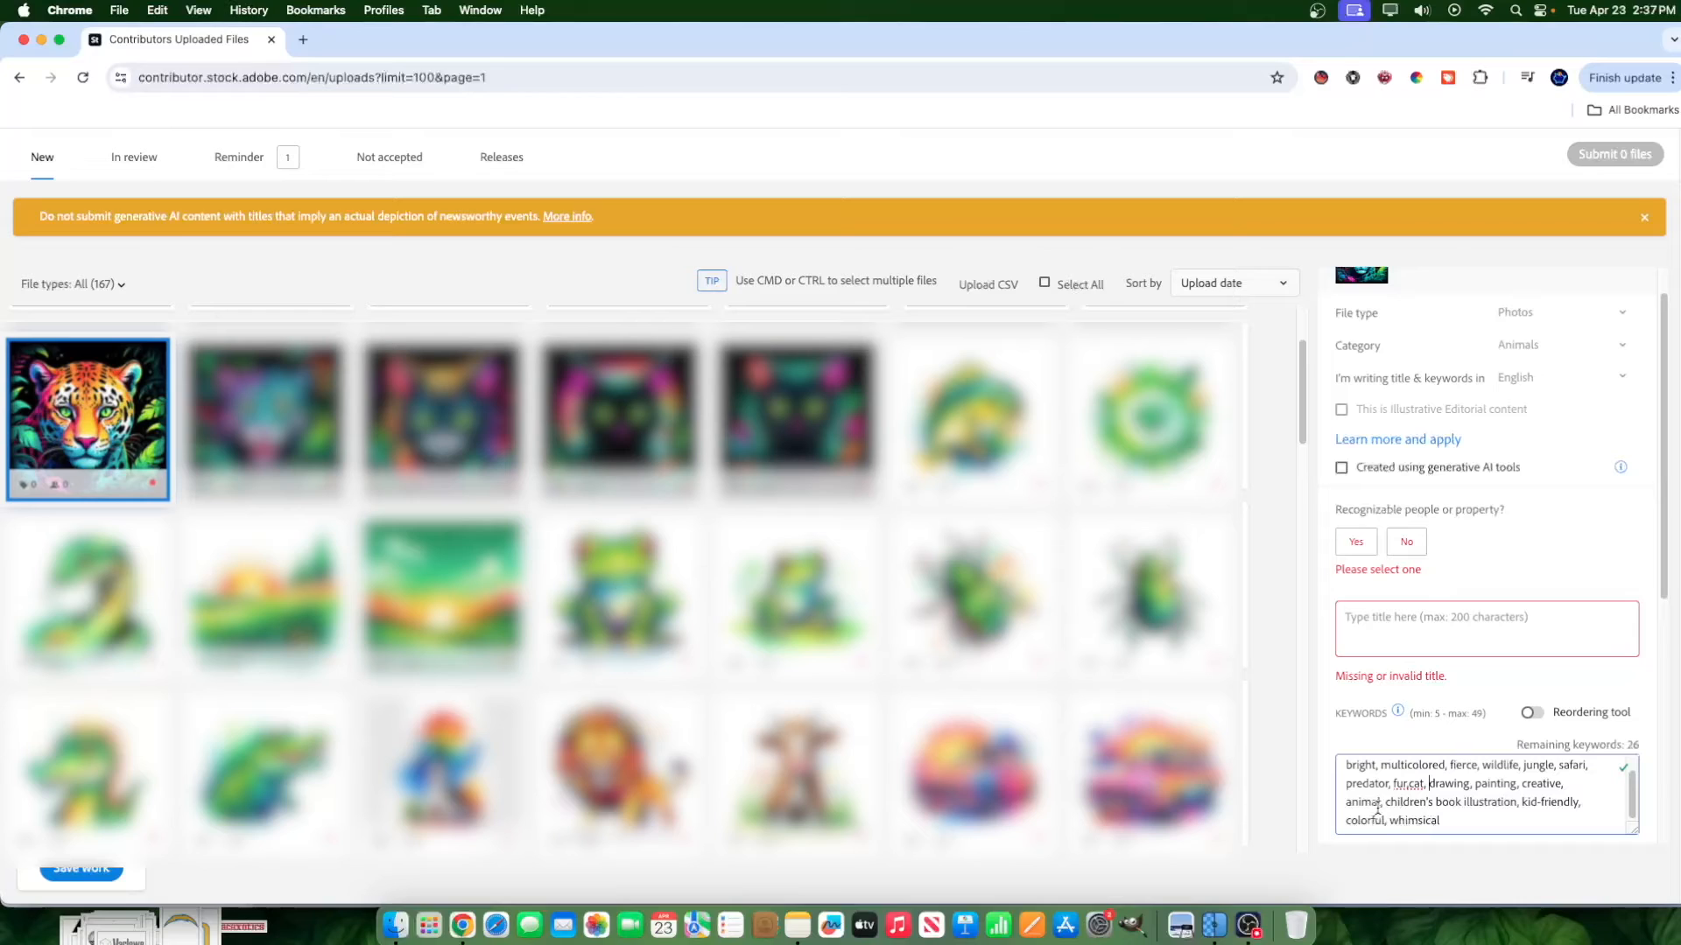
{"action": "left_click_drag", "start_coordinate": [1383, 802], "coordinate": [1351, 802]}
{"action": "key", "text": "BackSpace"}
{"action": "key", "text": "BackSpace"}
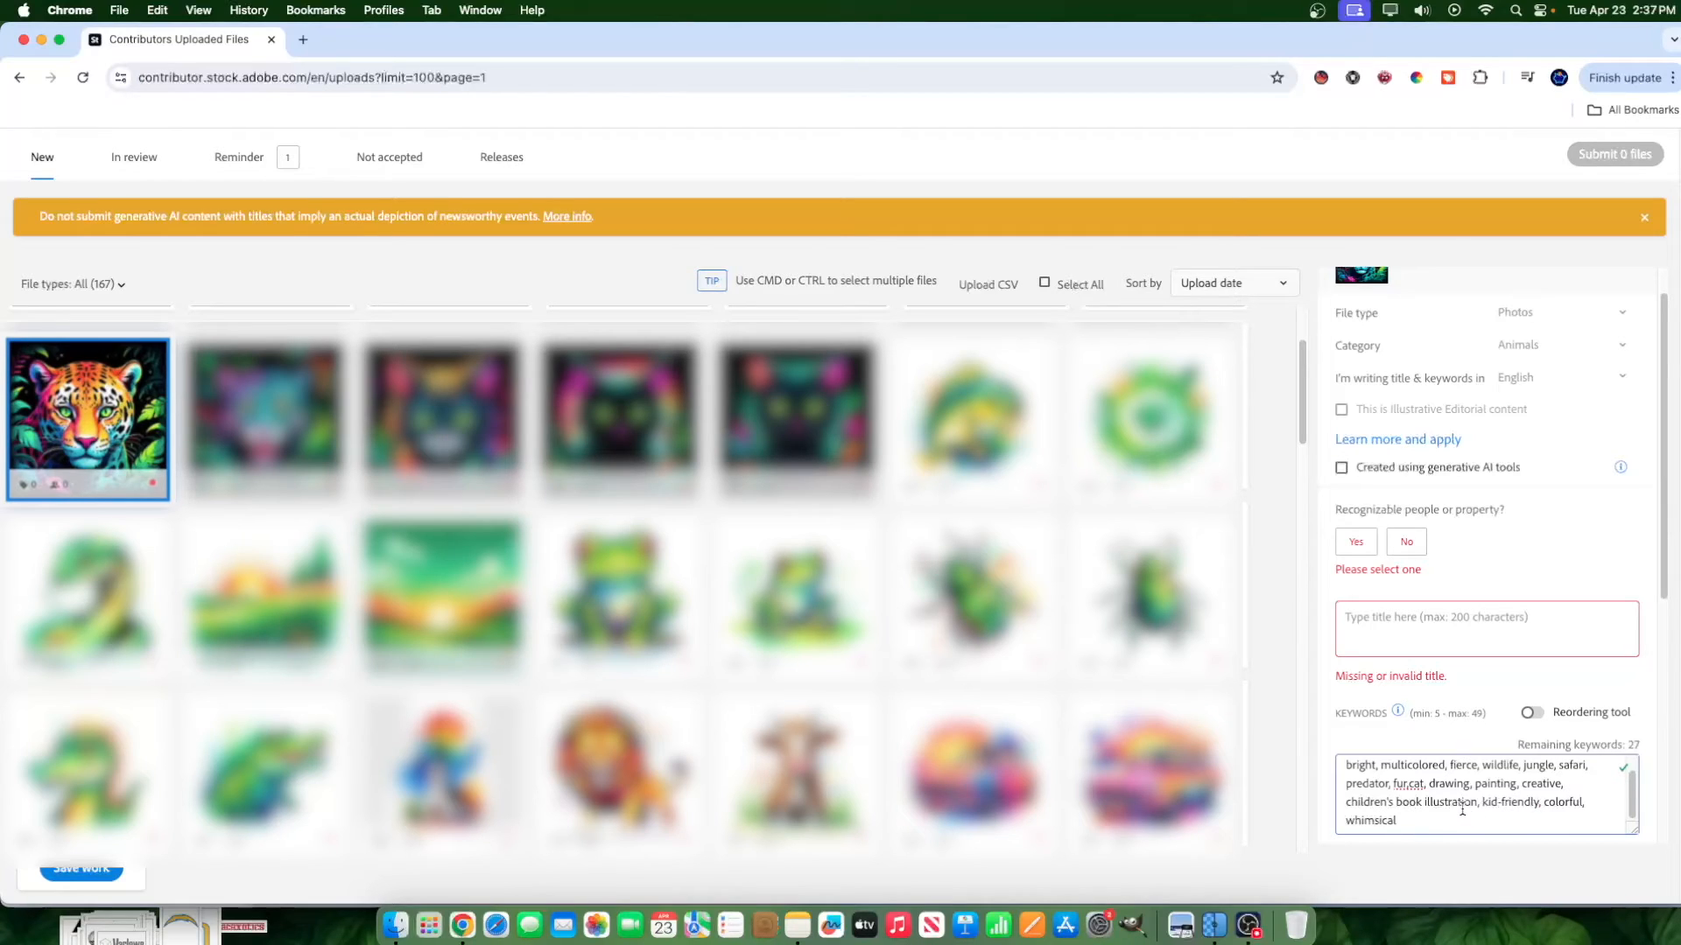
{"action": "left_click", "coordinate": [1400, 821]}
{"action": "type", "text": ","}
Search the Stockbubbler extension for keywords on "vibrant leopard painting" and compare the suggestions with the existing keywords.
{"action": "left_click", "coordinate": [1320, 77]}
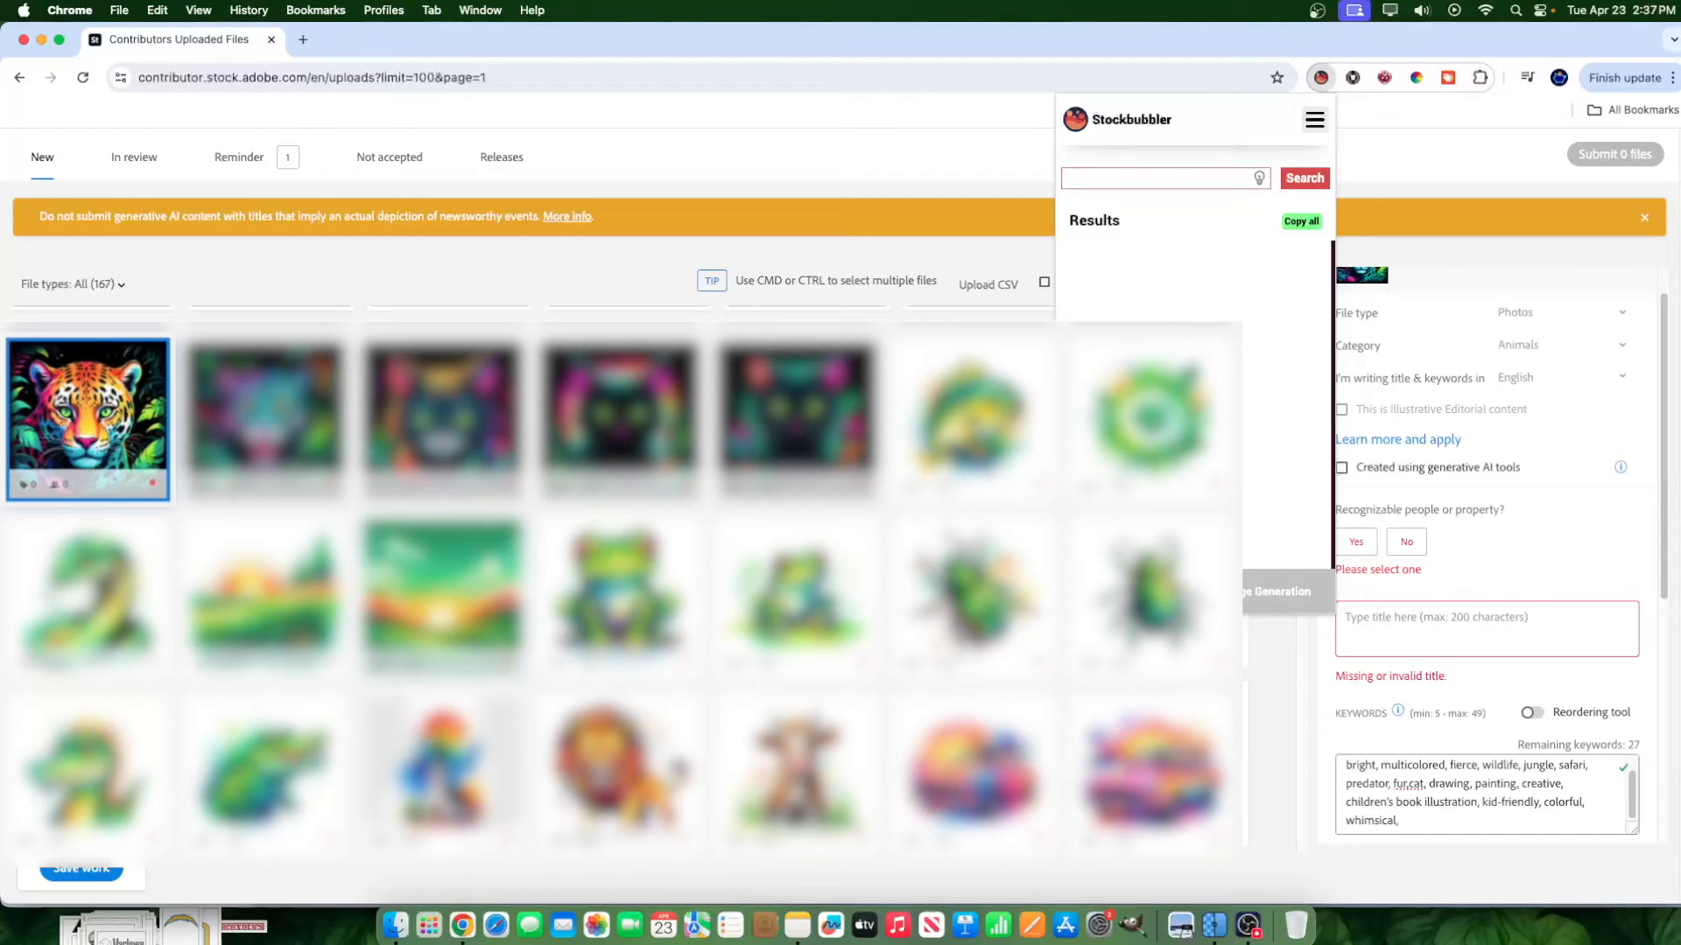
{"action": "left_click", "coordinate": [1147, 182]}
{"action": "type", "text": "vibrant"}
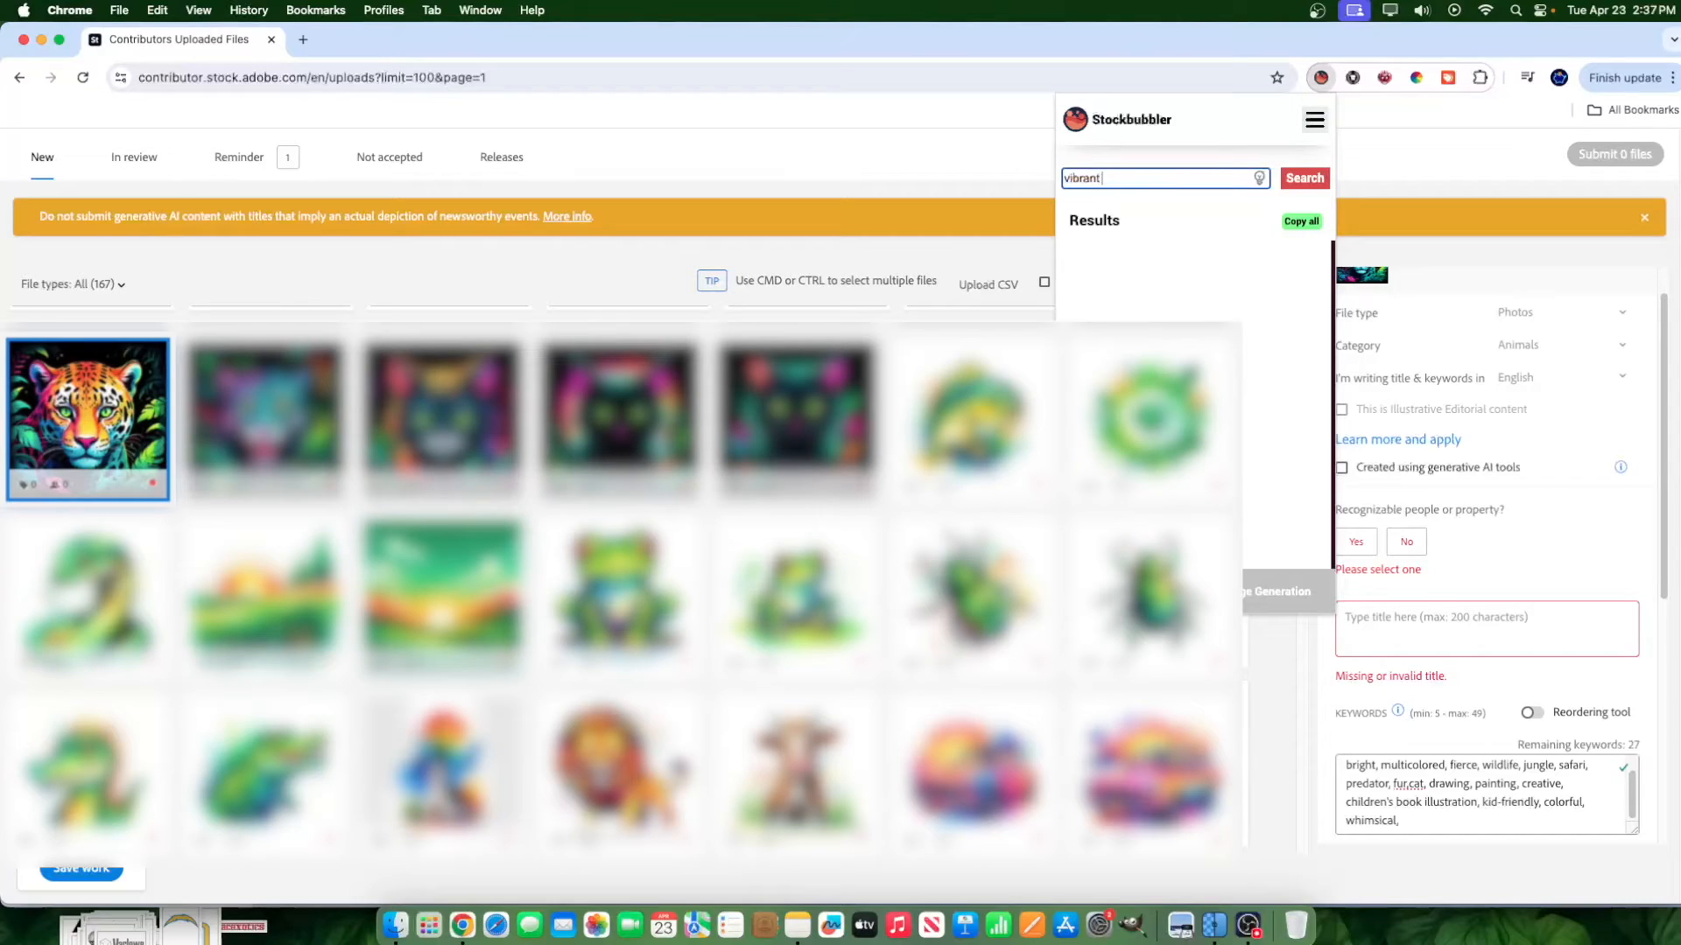
{"action": "type", "text": " cat painting"}
{"action": "double_click", "coordinate": [1113, 179]}
{"action": "type", "text": "leopard painting"}
{"action": "left_click_drag", "start_coordinate": [1191, 179], "coordinate": [1060, 182]}
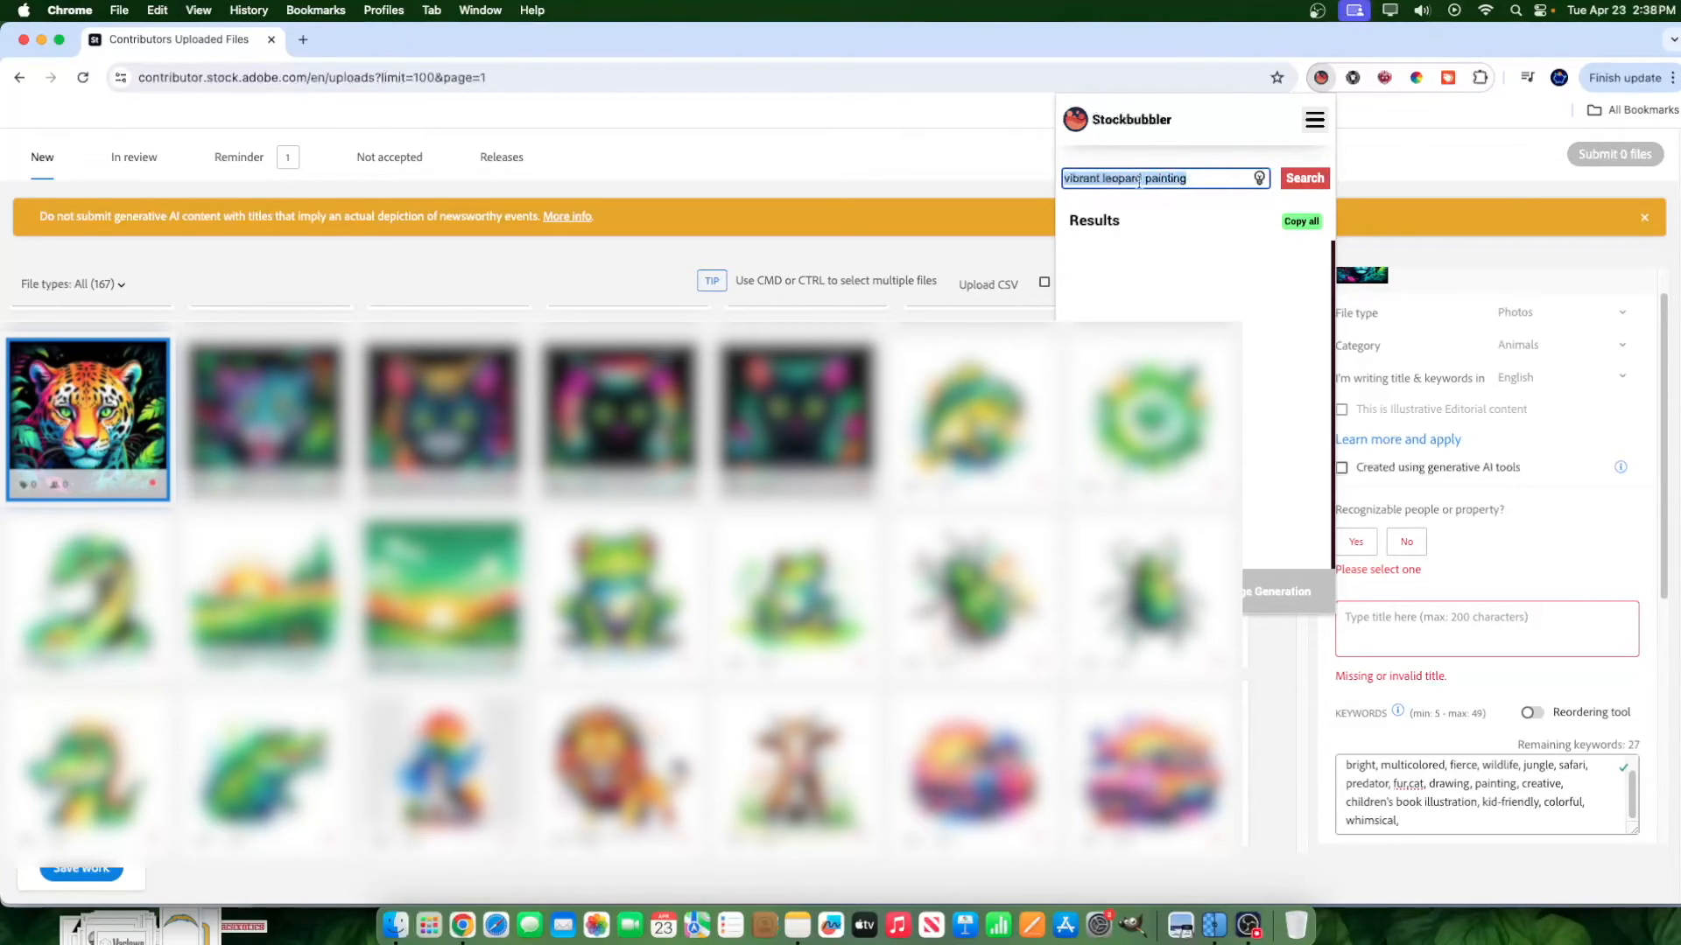
{"action": "left_click", "coordinate": [1310, 183]}
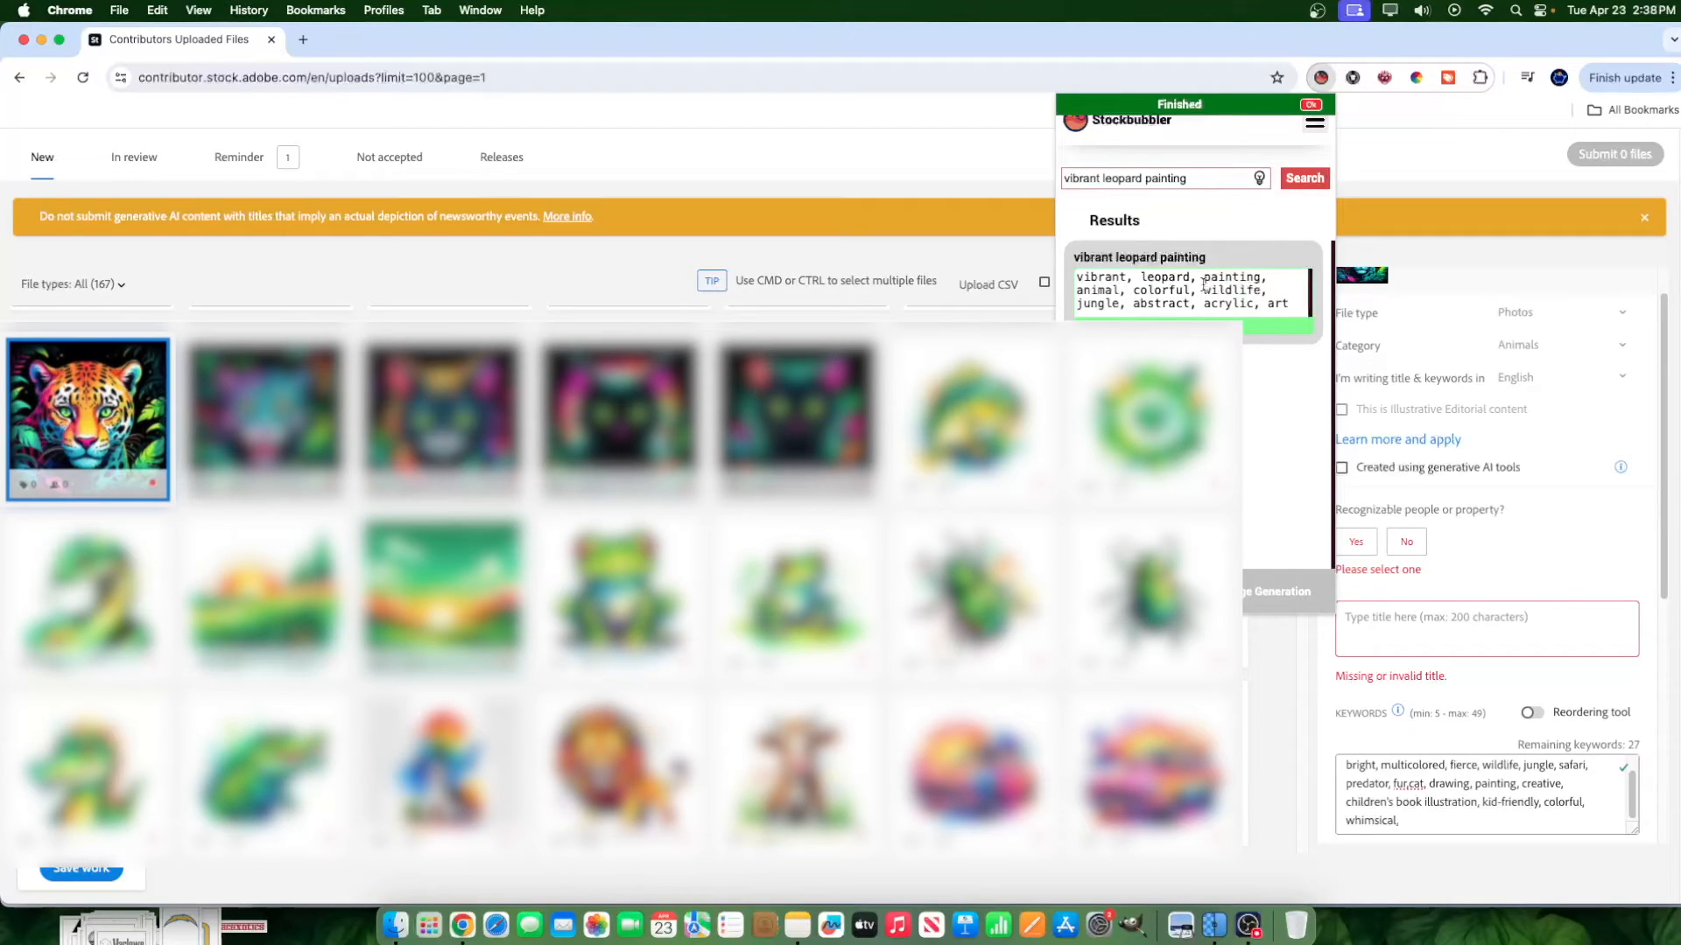
{"action": "scroll", "coordinate": [1462, 796], "scroll_direction": "up", "scroll_amount": 2}
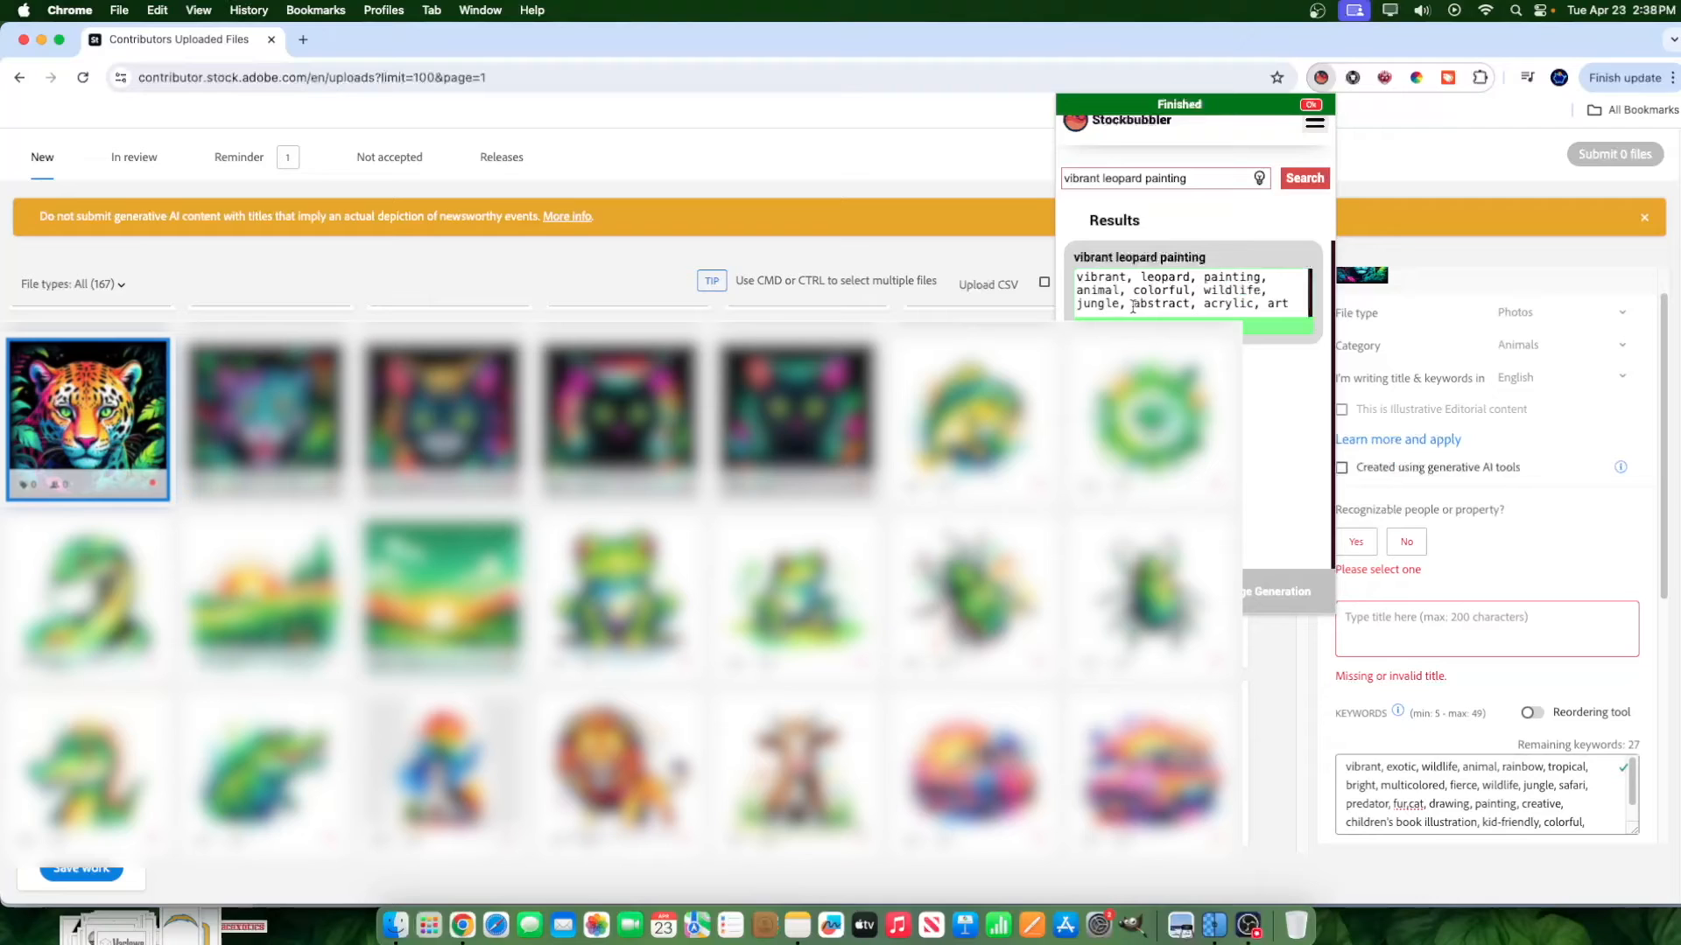
Copy "abstract, acrylic," from the "vibrant leopard painting" suggestions and append them to the image's keywords.
{"action": "scroll", "coordinate": [1530, 801], "scroll_direction": "down", "scroll_amount": 2}
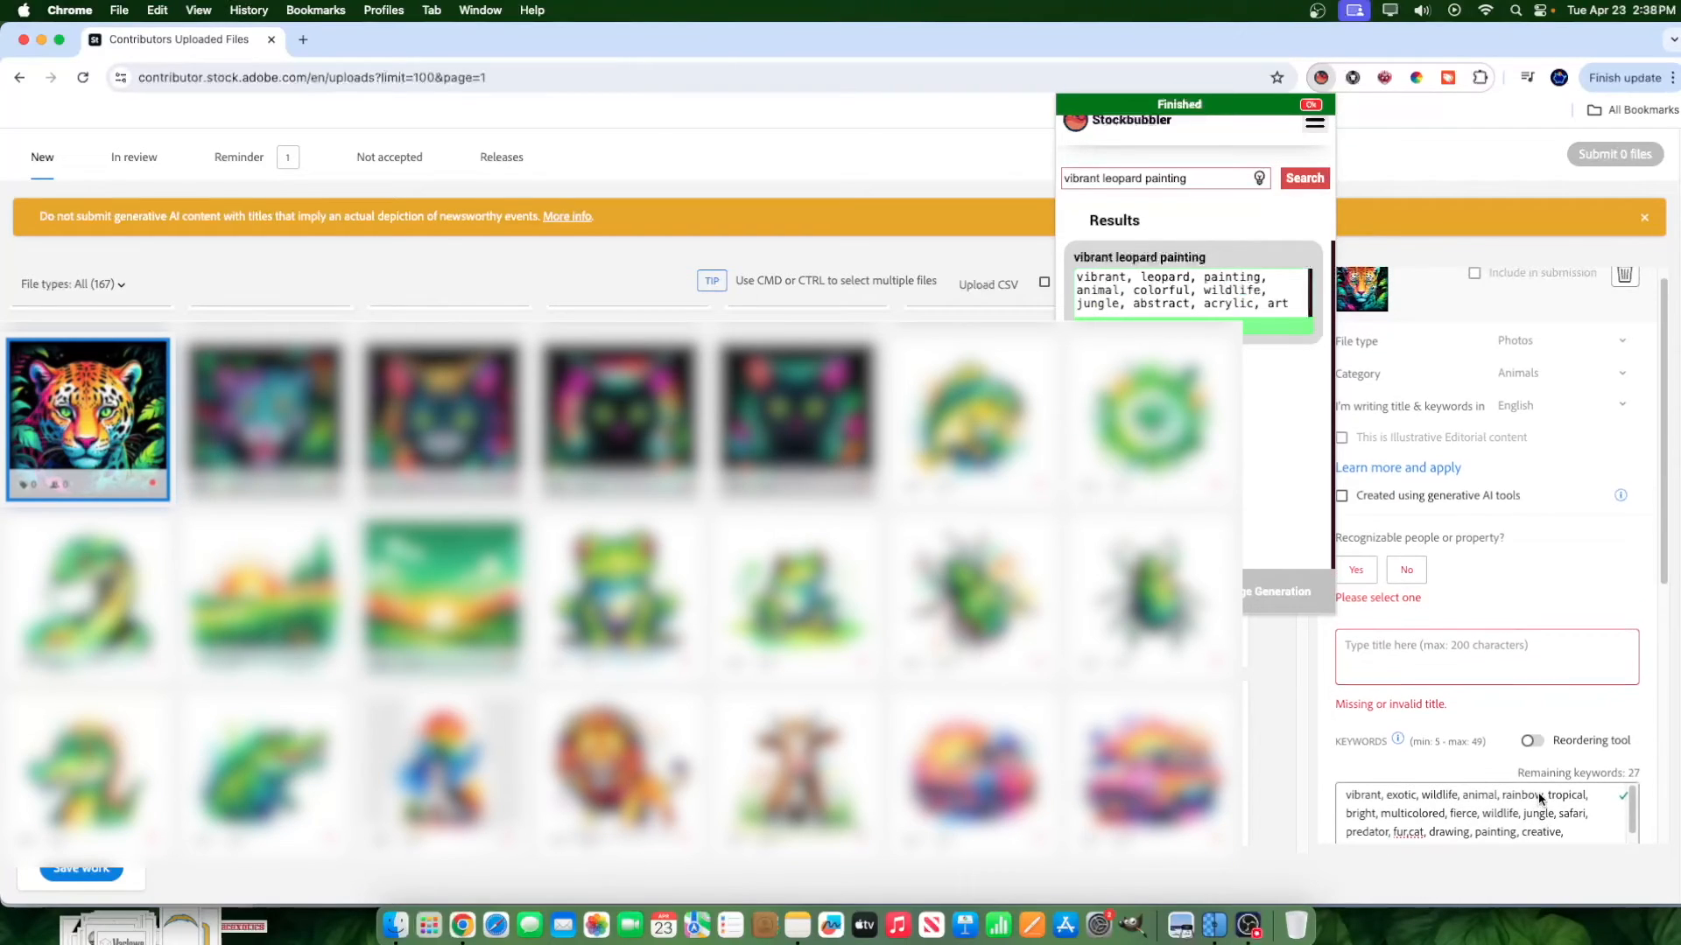
{"action": "scroll", "coordinate": [1530, 762], "scroll_direction": "down", "scroll_amount": 5}
{"action": "scroll", "coordinate": [1425, 633], "scroll_direction": "up", "scroll_amount": 1}
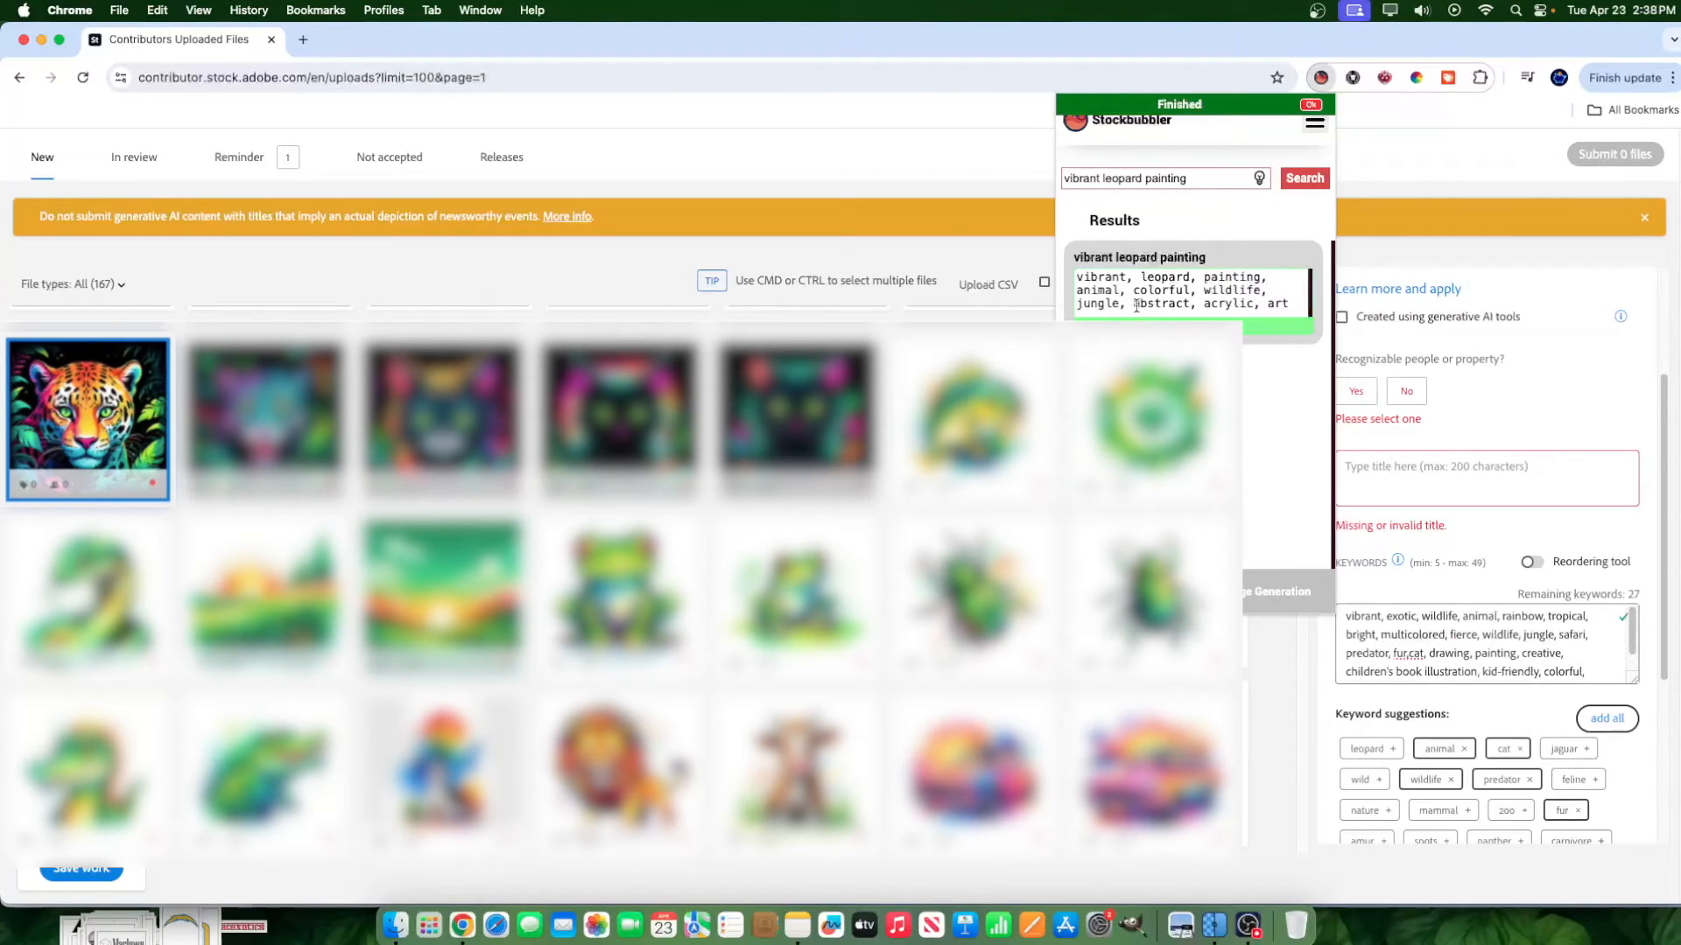
{"action": "mouse_move", "coordinate": [1132, 304]}
{"action": "left_mouse_down"}
{"action": "mouse_move", "coordinate": [1245, 304]}
{"action": "mouse_move", "coordinate": [1132, 304]}
{"action": "left_mouse_up"}
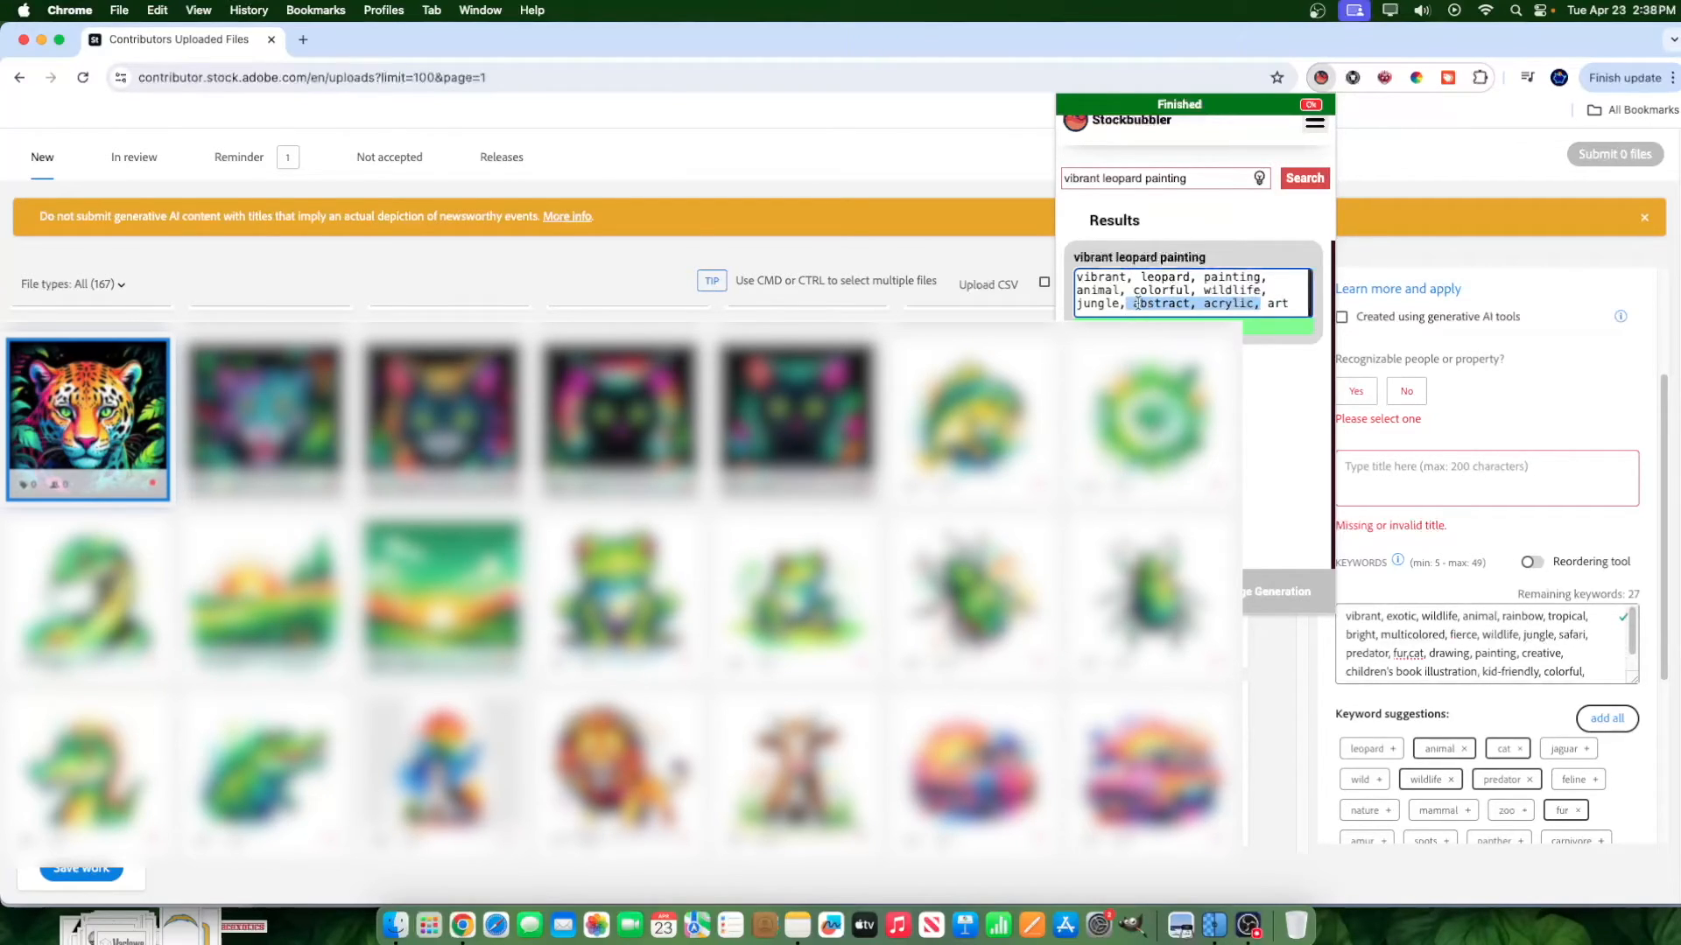
{"action": "right_click", "coordinate": [1136, 305]}
{"action": "left_click", "coordinate": [1173, 439]}
{"action": "scroll", "coordinate": [1586, 667], "scroll_direction": "down", "scroll_amount": 1}
{"action": "left_click", "coordinate": [1578, 671]}
{"action": "key", "text": "super+v"}
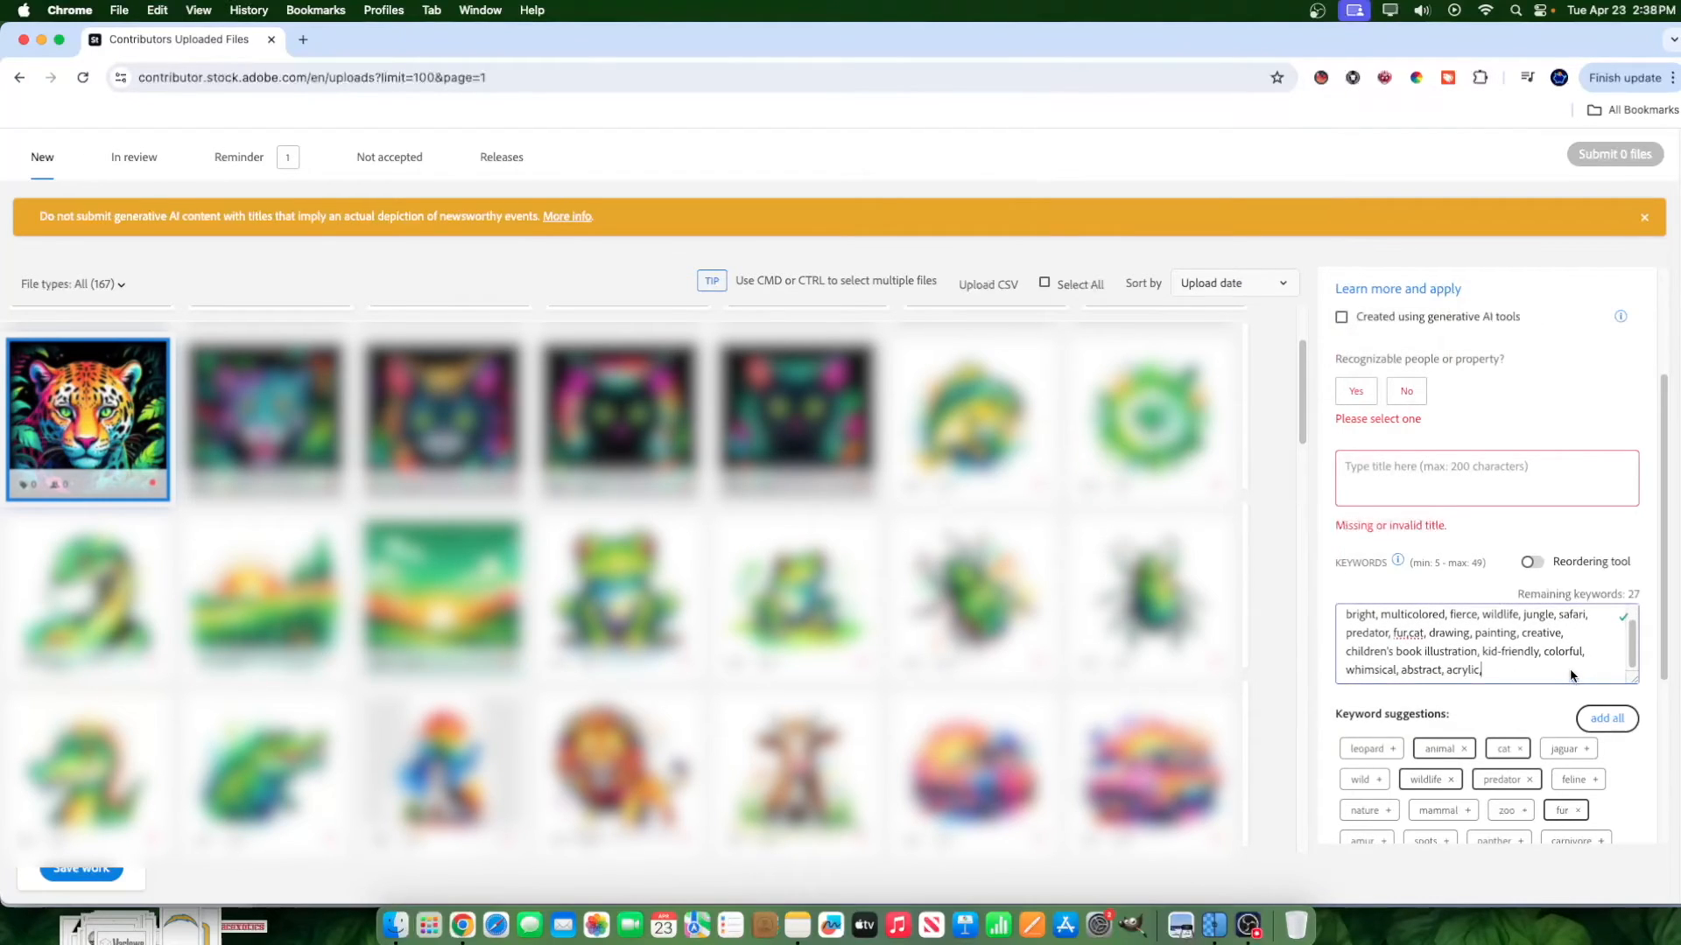
Review the order and relevance of the image's keywords and compare them with Adobe Stock's keyword suggestions.
{"action": "scroll", "coordinate": [1540, 652], "scroll_direction": "up", "scroll_amount": 1}
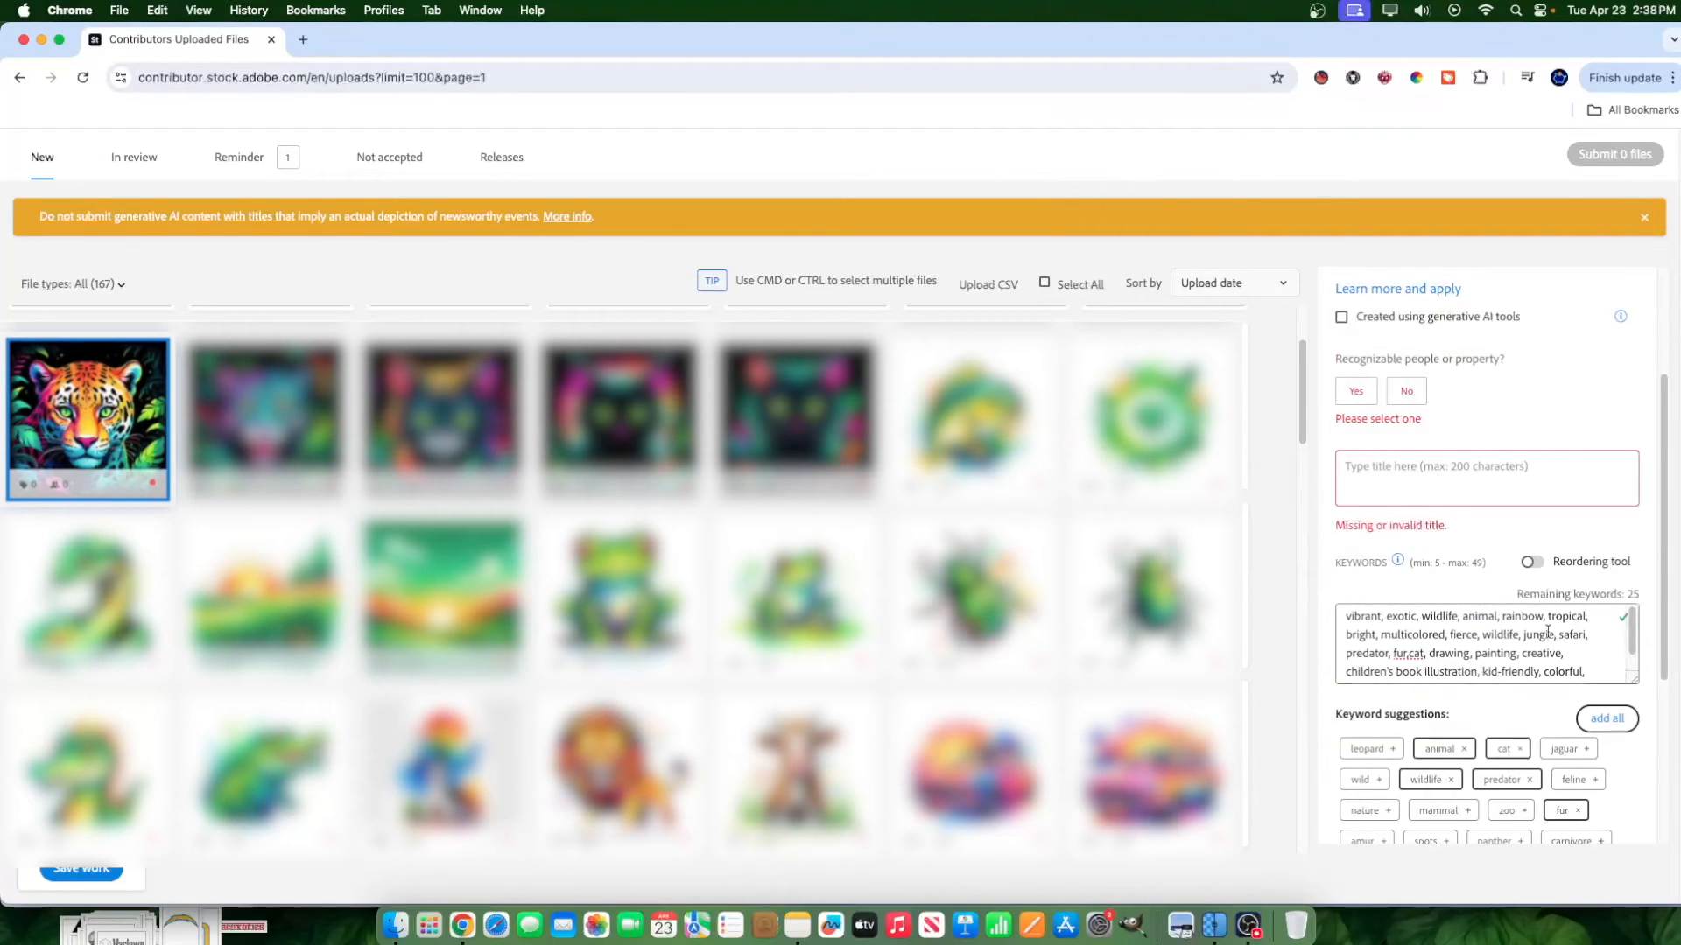
{"action": "scroll", "coordinate": [1516, 648], "scroll_direction": "down", "scroll_amount": 3}
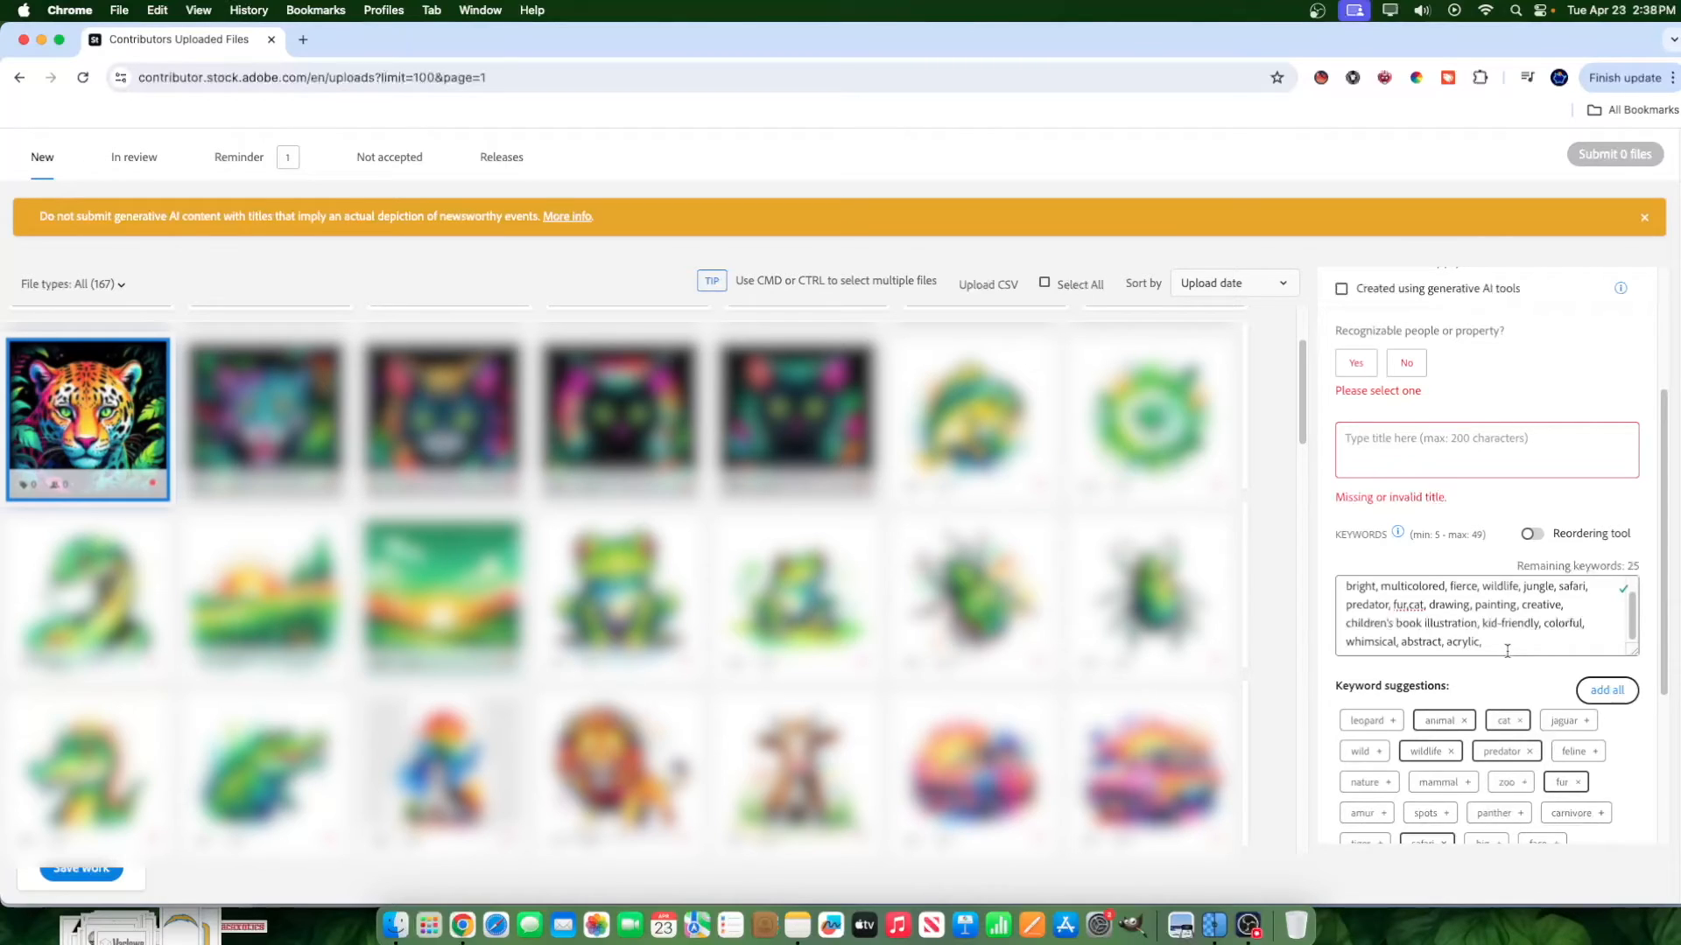
{"action": "left_click_drag", "start_coordinate": [1508, 644], "coordinate": [1489, 577]}
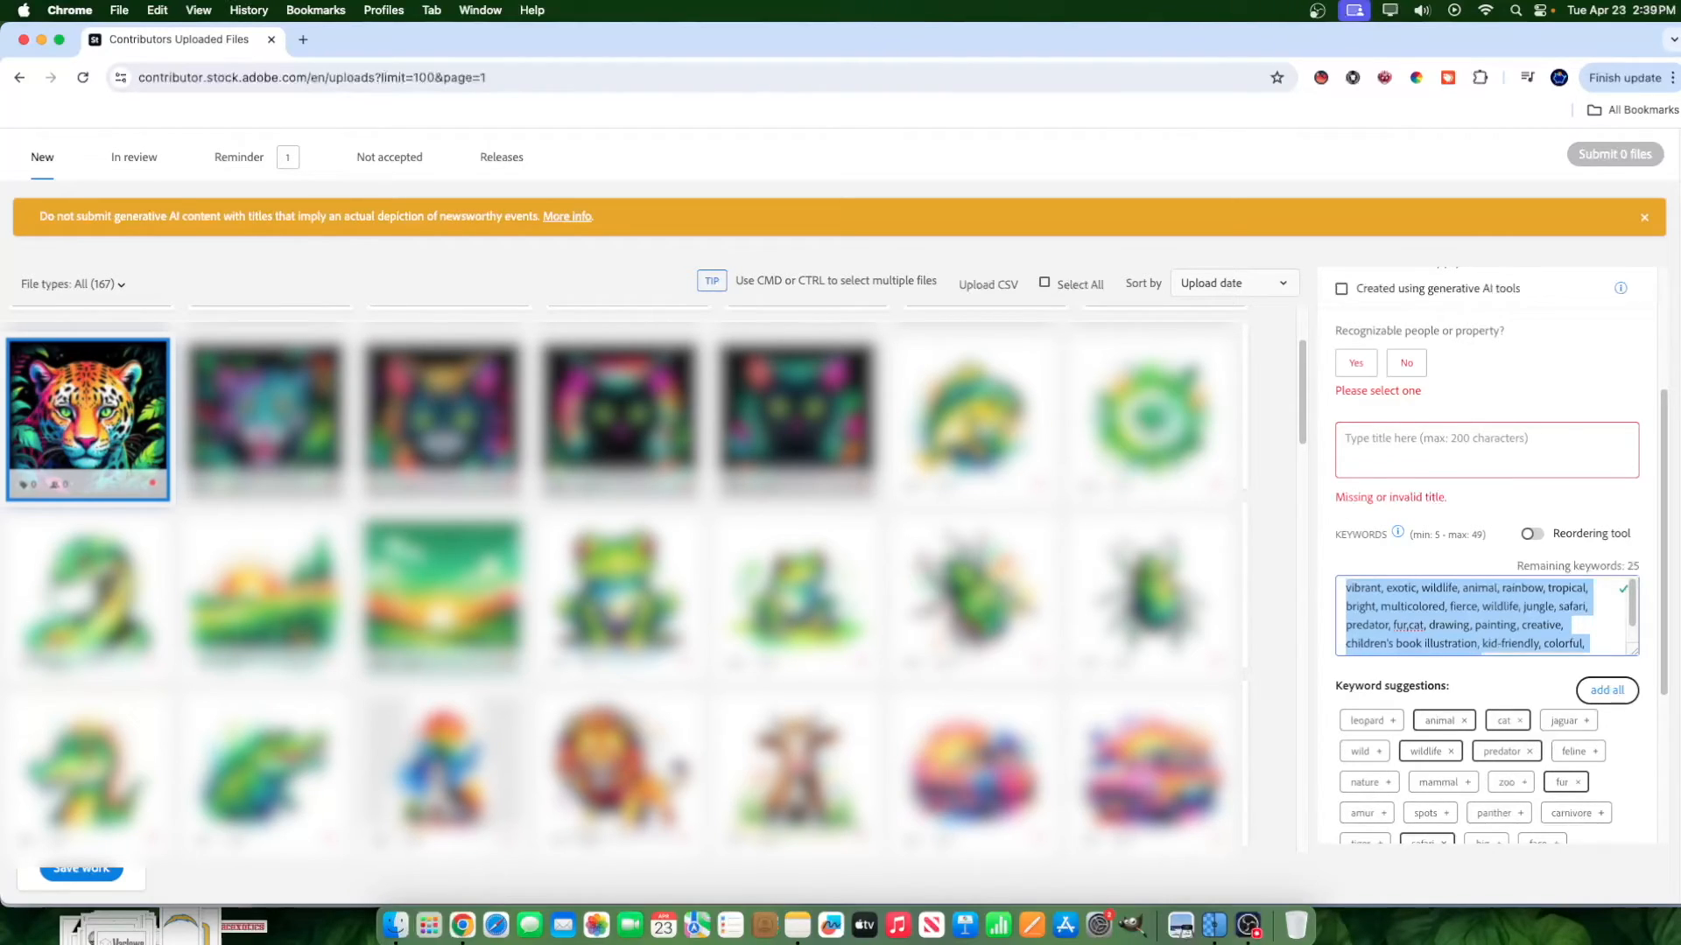
{"action": "scroll", "coordinate": [1441, 620], "scroll_direction": "down", "scroll_amount": 2}
{"action": "scroll", "coordinate": [1440, 619], "scroll_direction": "up", "scroll_amount": 2}
{"action": "left_click_drag", "start_coordinate": [1356, 589], "coordinate": [1520, 625]}
{"action": "scroll", "coordinate": [1406, 619], "scroll_direction": "down", "scroll_amount": 1}
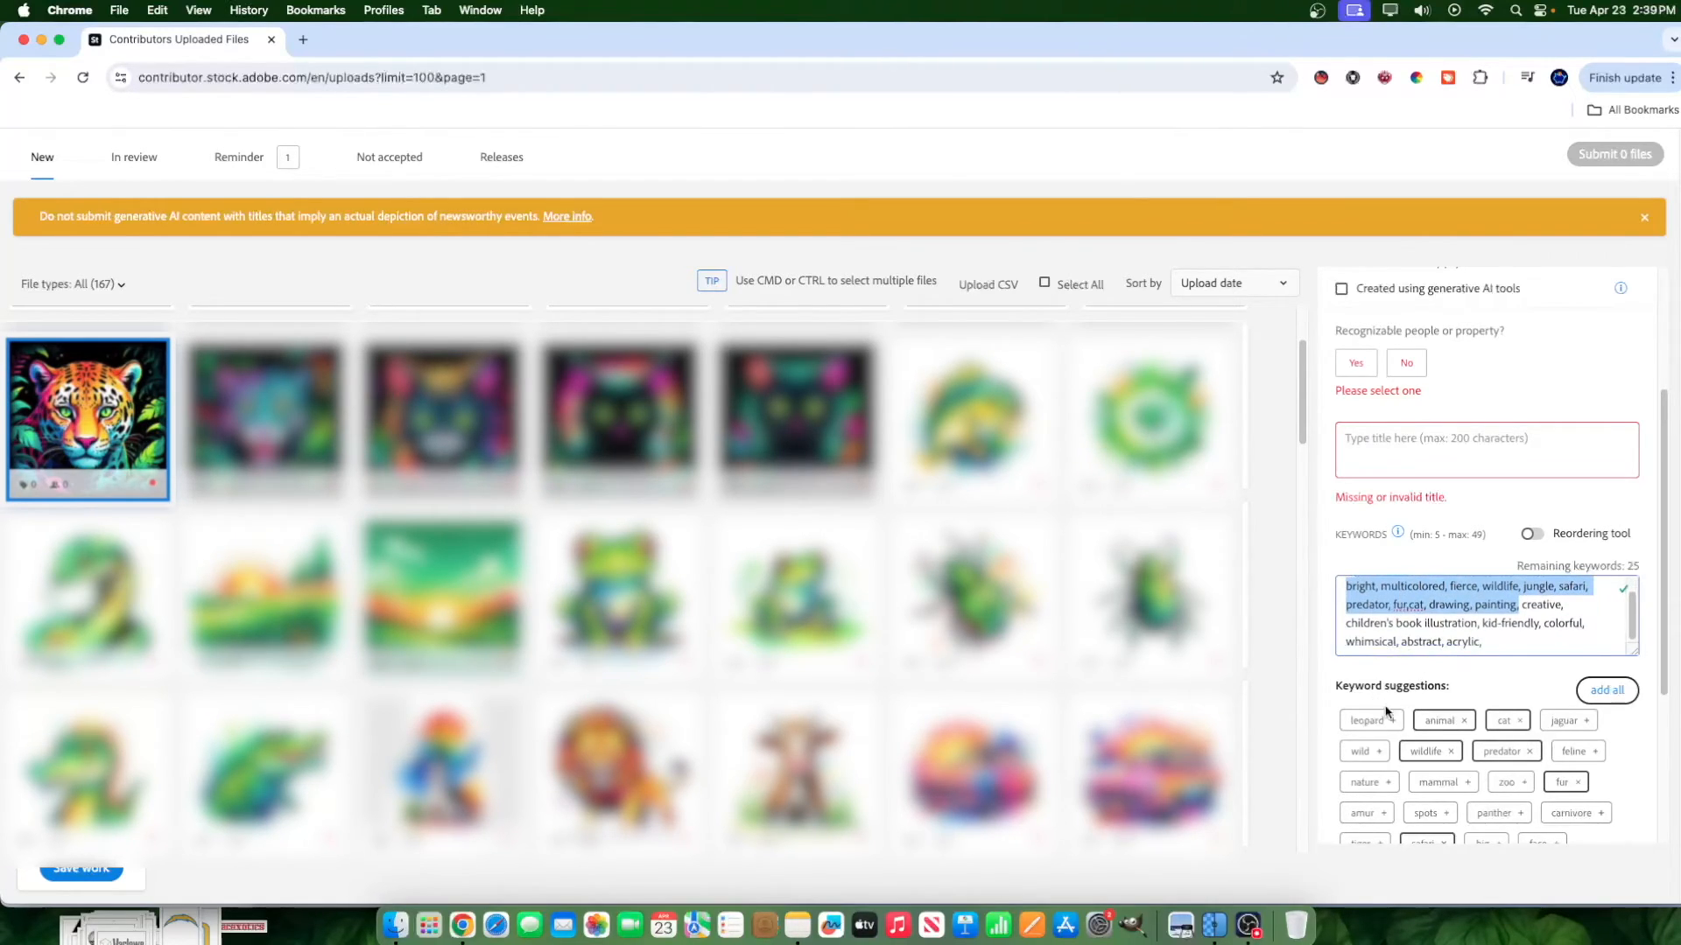
{"action": "scroll", "coordinate": [1432, 618], "scroll_direction": "up", "scroll_amount": 1}
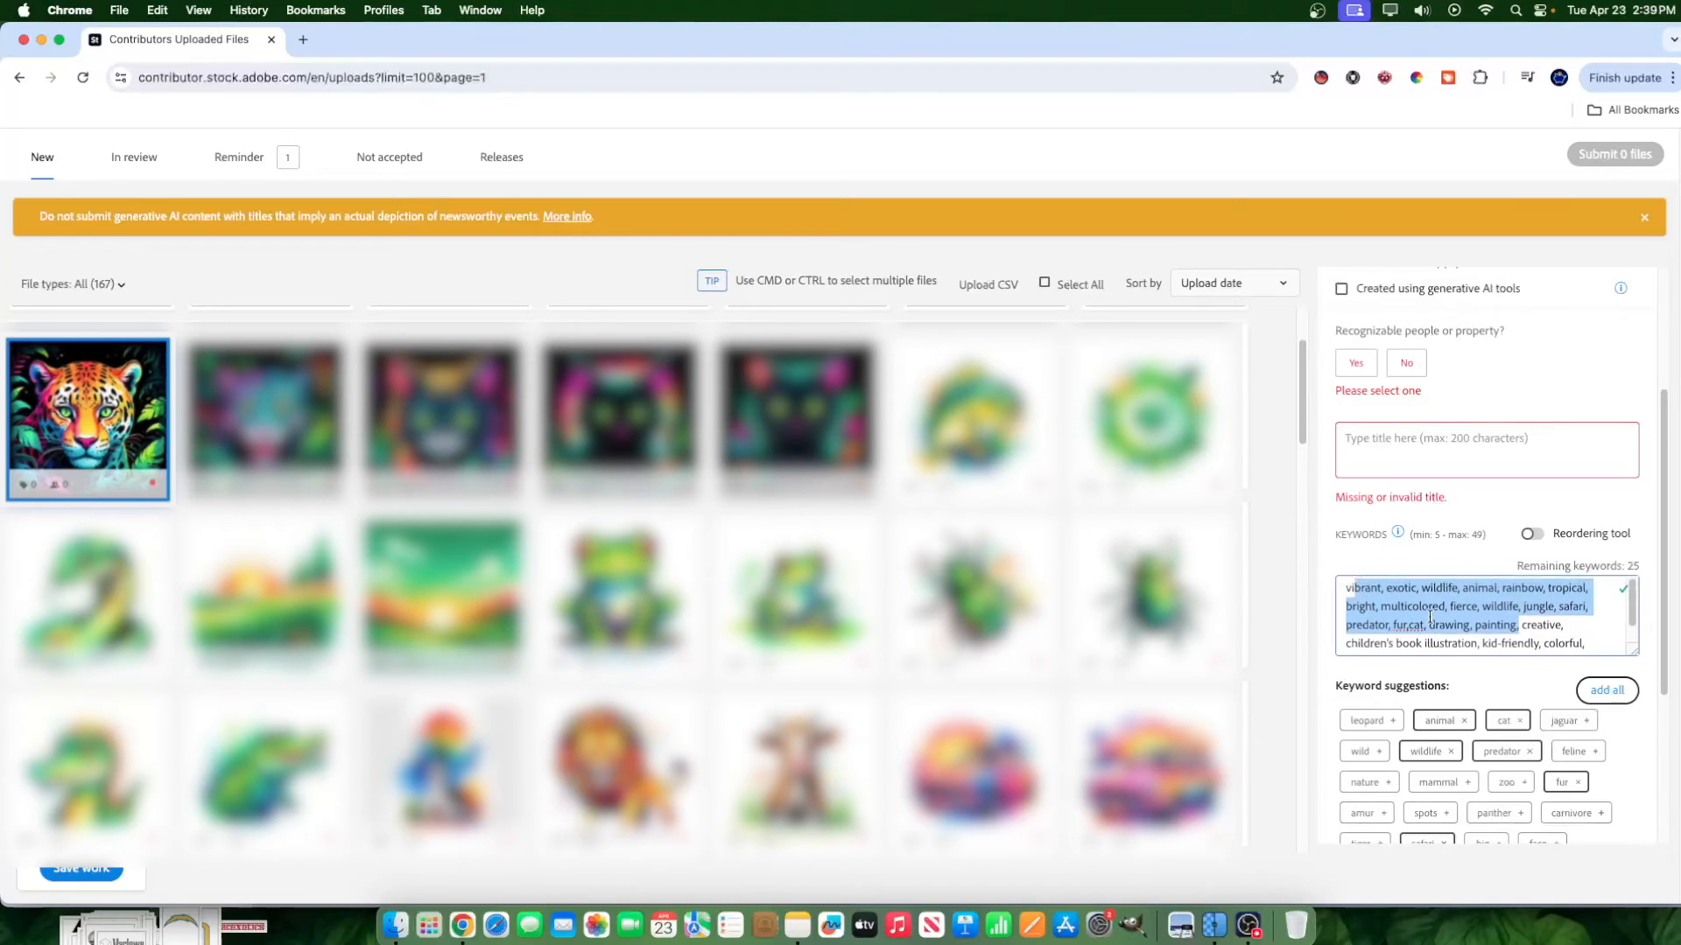
{"action": "scroll", "coordinate": [1356, 639], "scroll_direction": "up", "scroll_amount": 1}
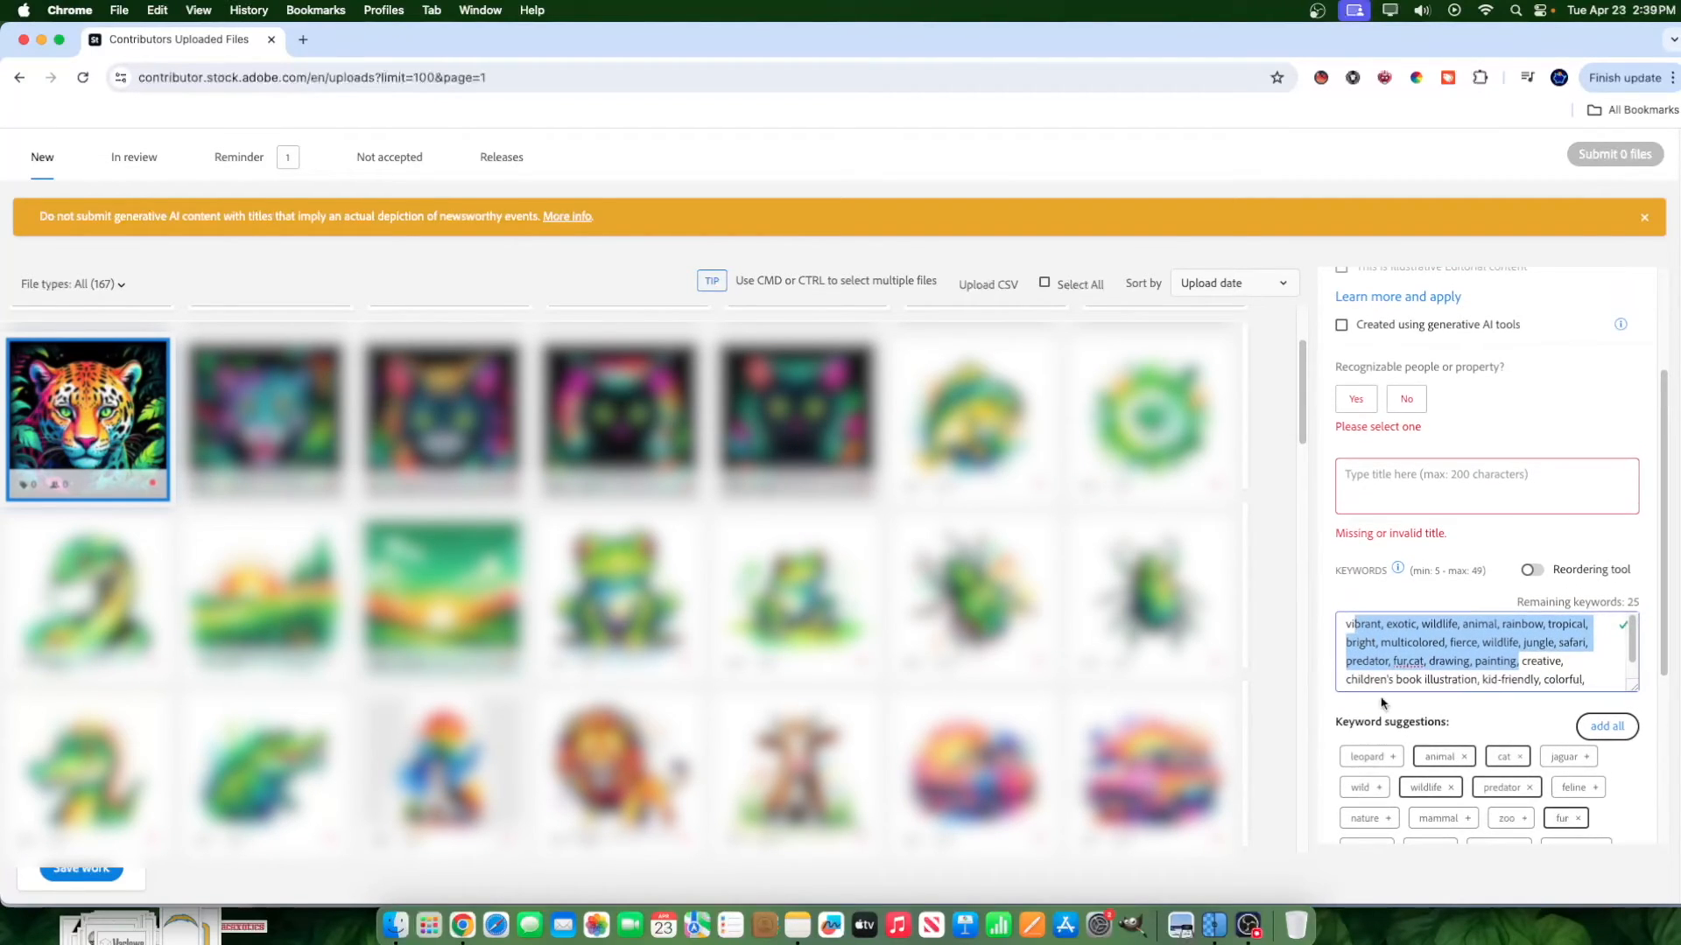
Add the suggested keywords "leopard" and "jaguar" and move them to the start of the keyword list.
{"action": "left_click", "coordinate": [1366, 757]}
{"action": "left_click", "coordinate": [1575, 758]}
{"action": "scroll", "coordinate": [1558, 682], "scroll_direction": "down", "scroll_amount": 1}
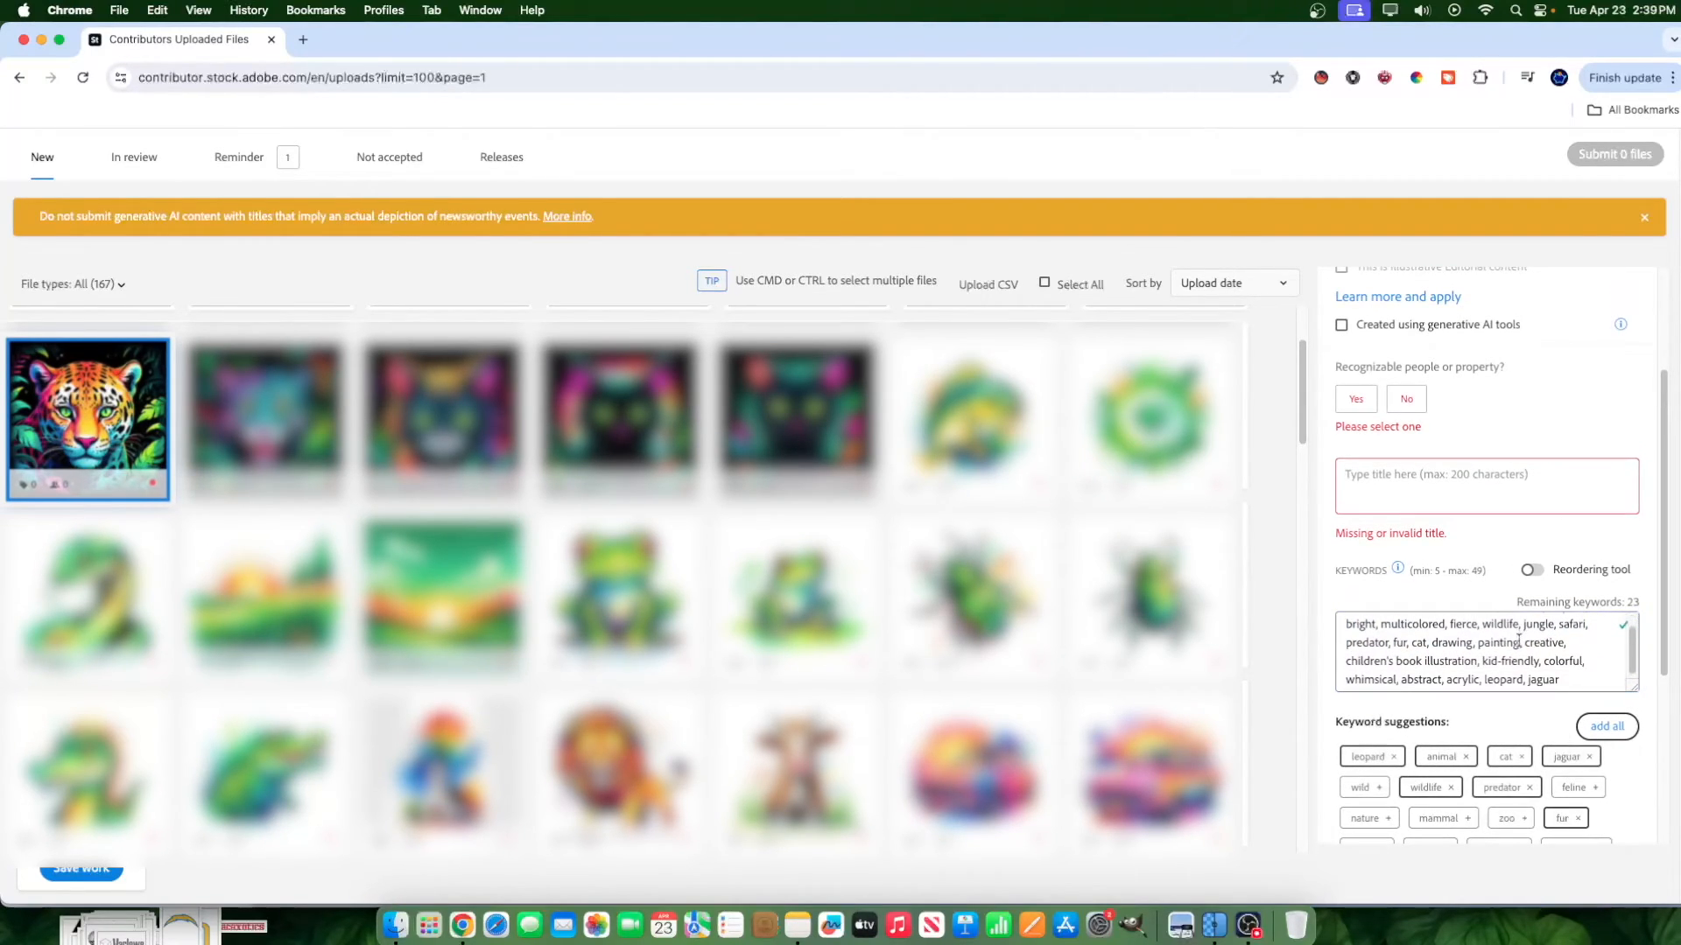
{"action": "left_click_drag", "start_coordinate": [1559, 679], "coordinate": [1486, 685]}
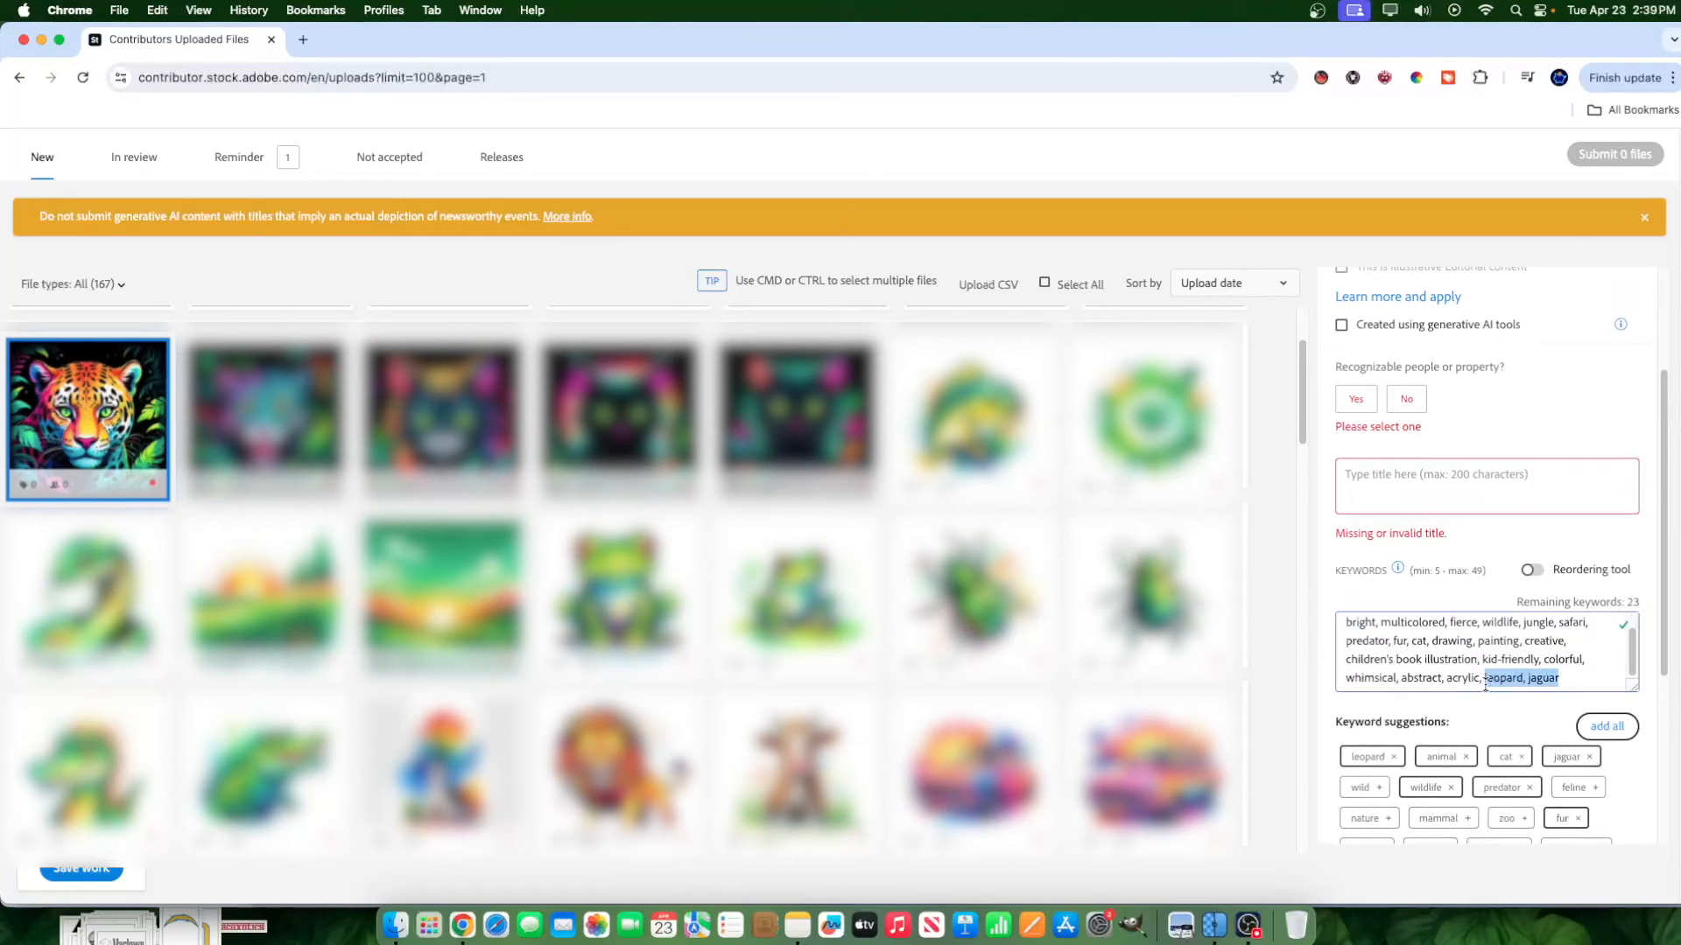
{"action": "key", "text": "BackSpace"}
{"action": "scroll", "coordinate": [1356, 646], "scroll_direction": "up", "scroll_amount": 5}
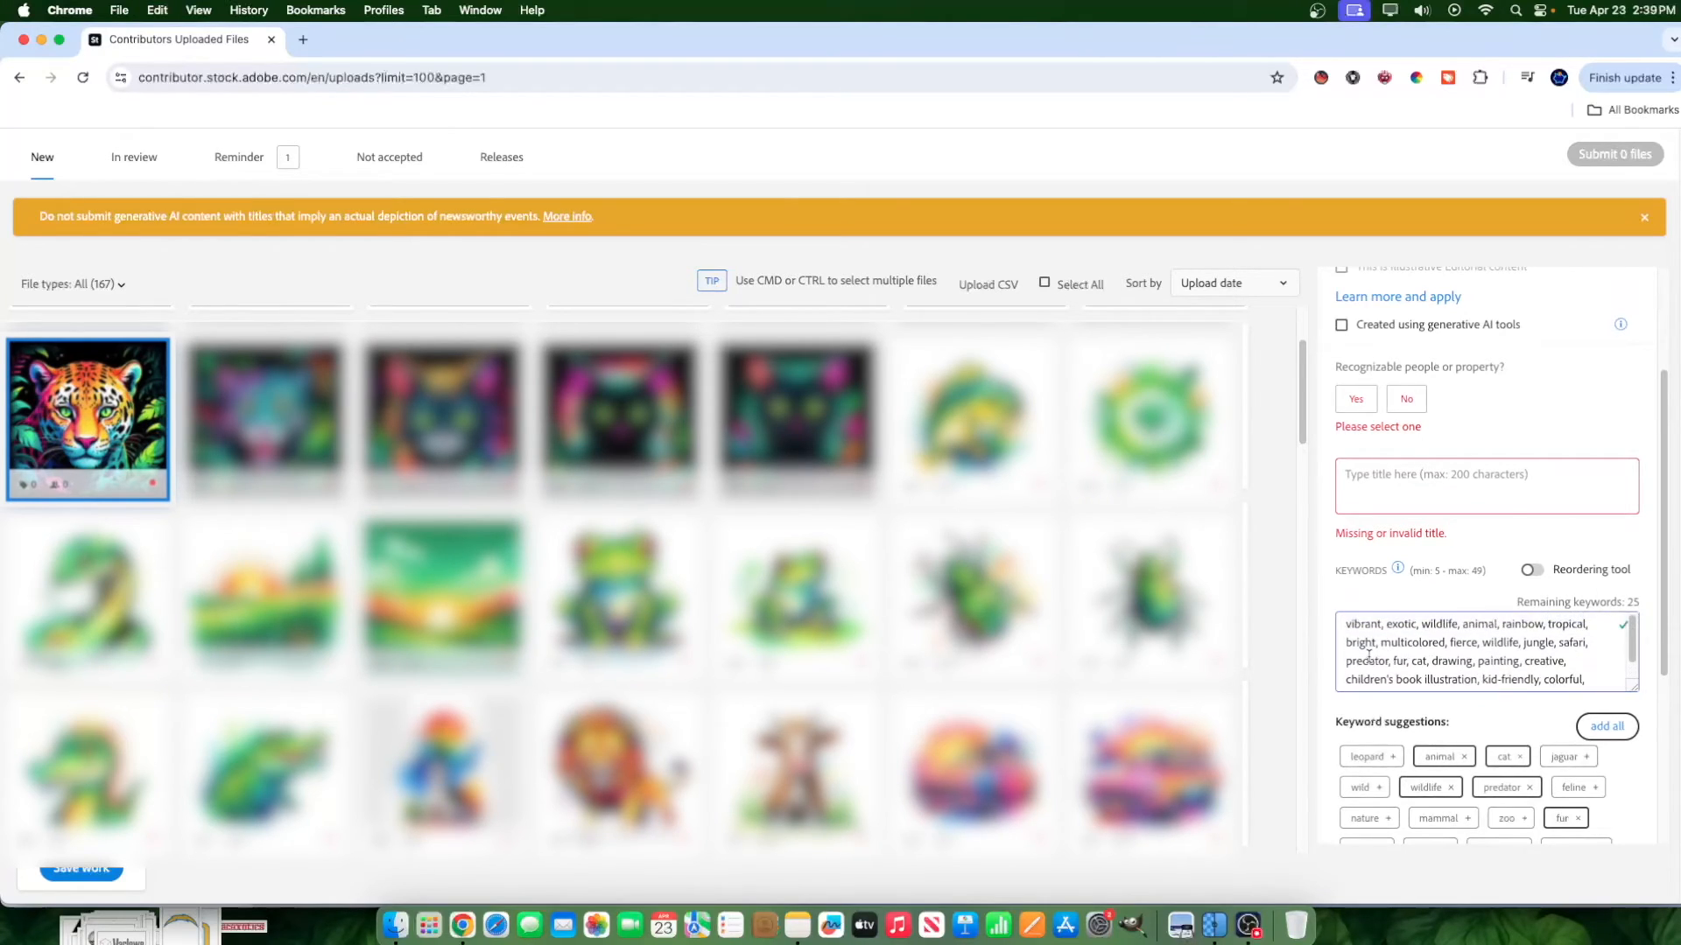
{"action": "left_click", "coordinate": [1344, 802]}
{"action": "key", "text": "super+v"}
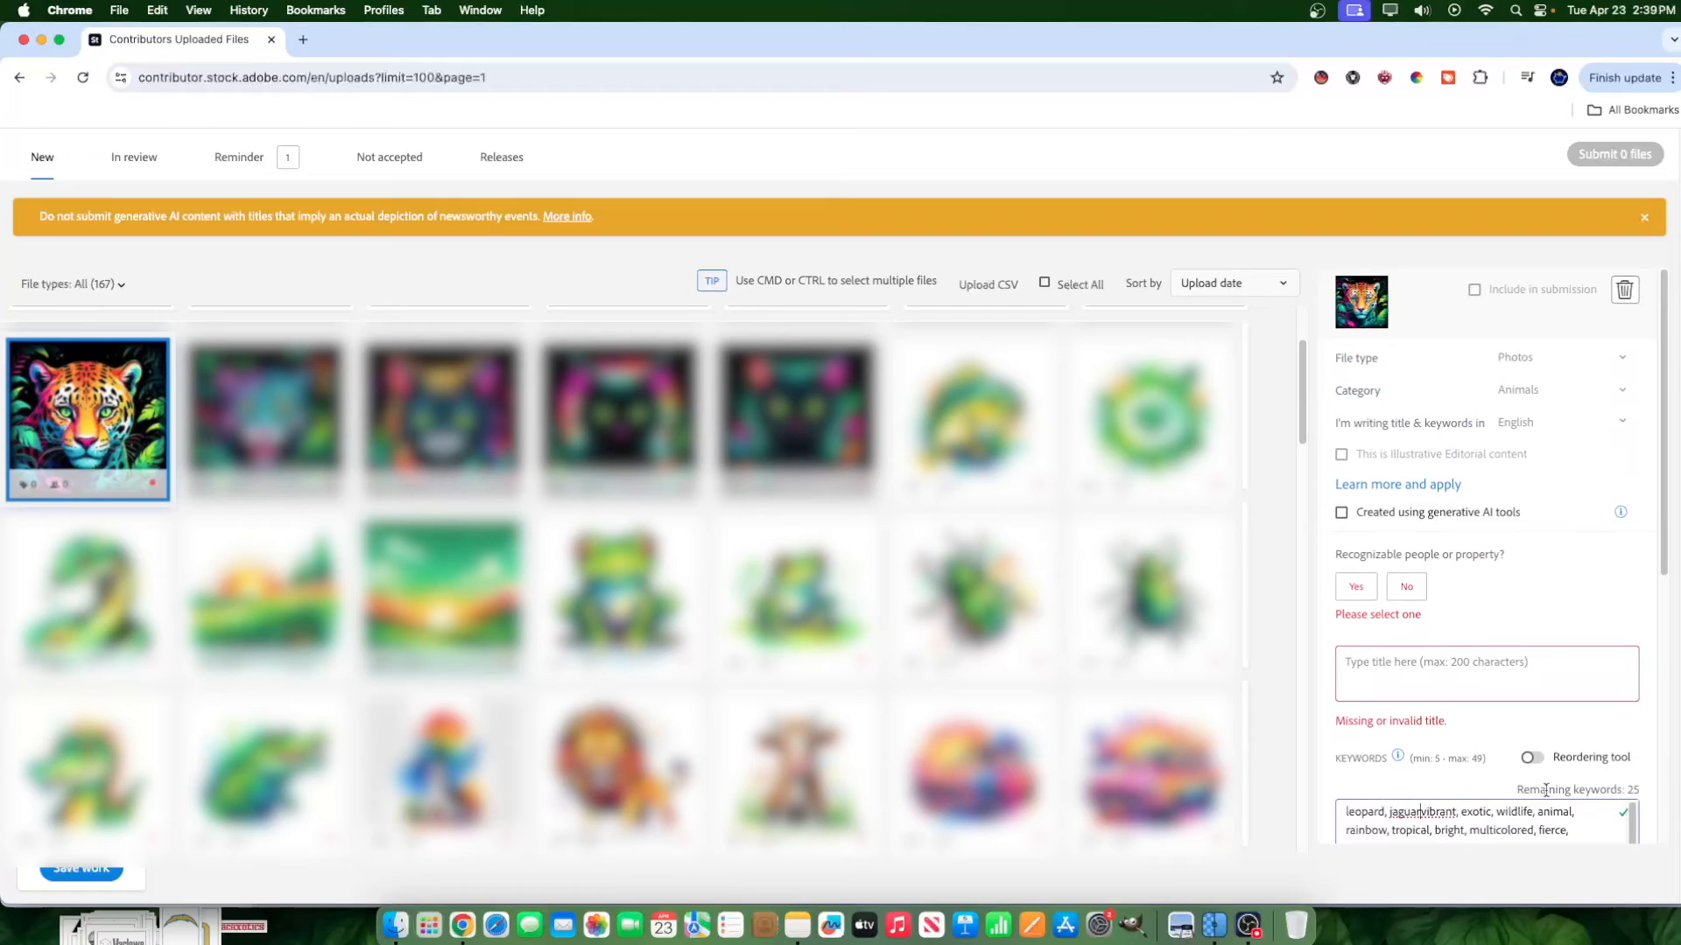
Add the suggested keyword "feline" and move it, with a comma, to directly after "jaguar" in the keyword list.
{"action": "scroll", "coordinate": [1527, 714], "scroll_direction": "down", "scroll_amount": 5}
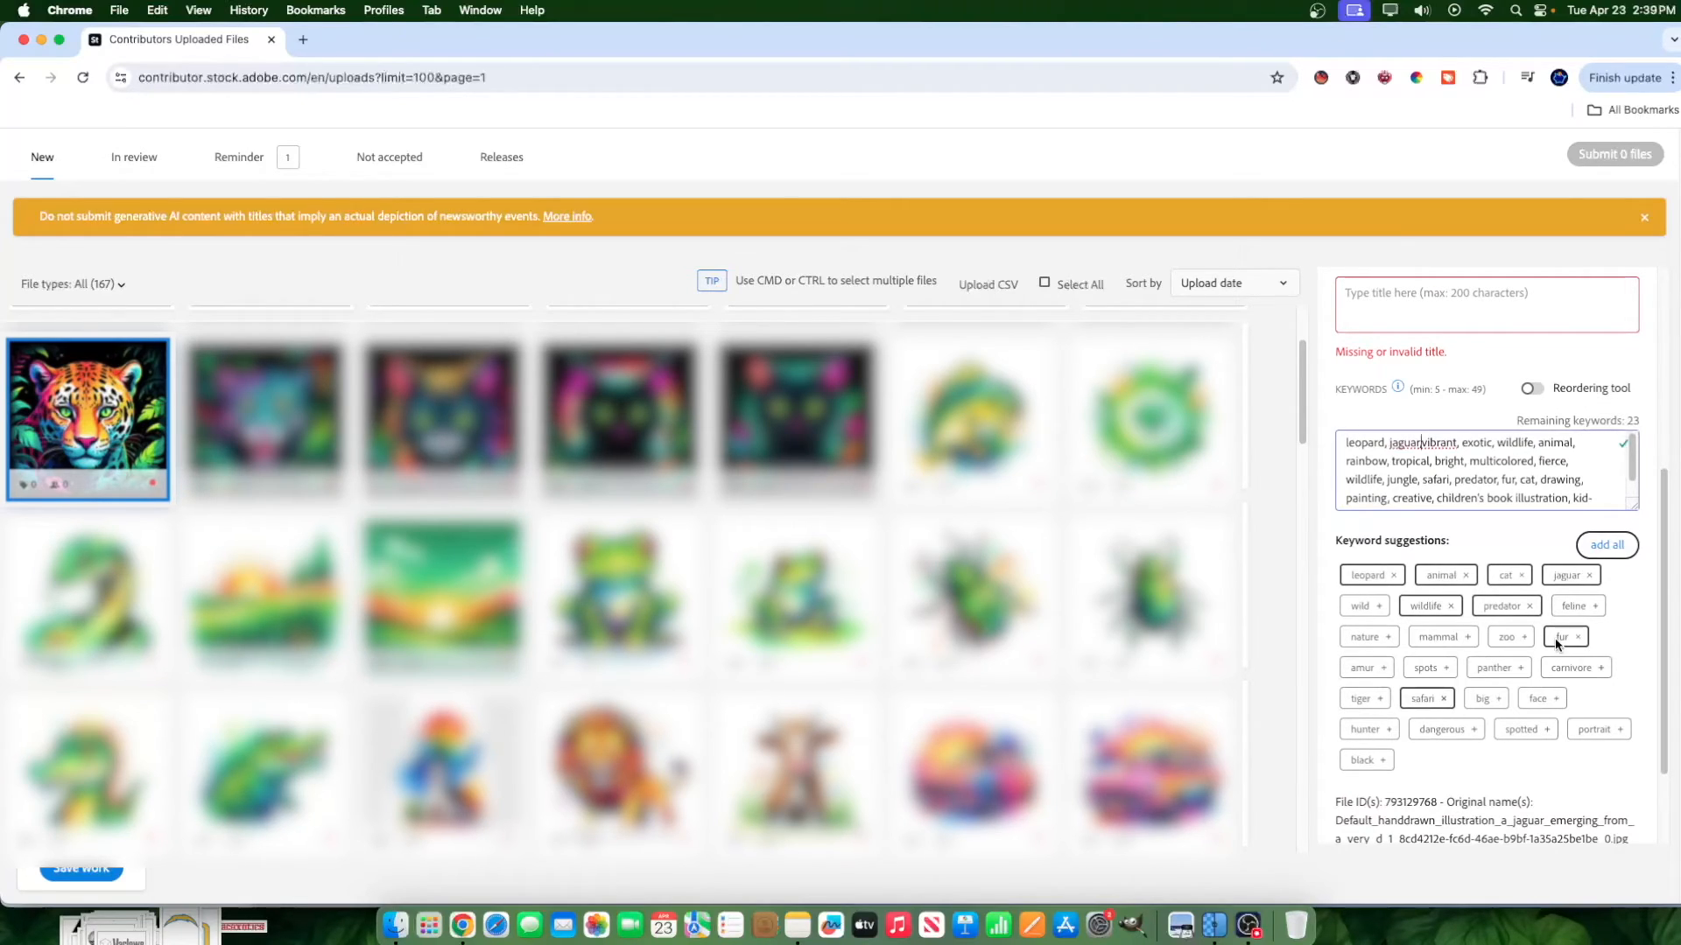
{"action": "left_click", "coordinate": [1594, 607]}
{"action": "scroll", "coordinate": [1504, 483], "scroll_direction": "down", "scroll_amount": 3}
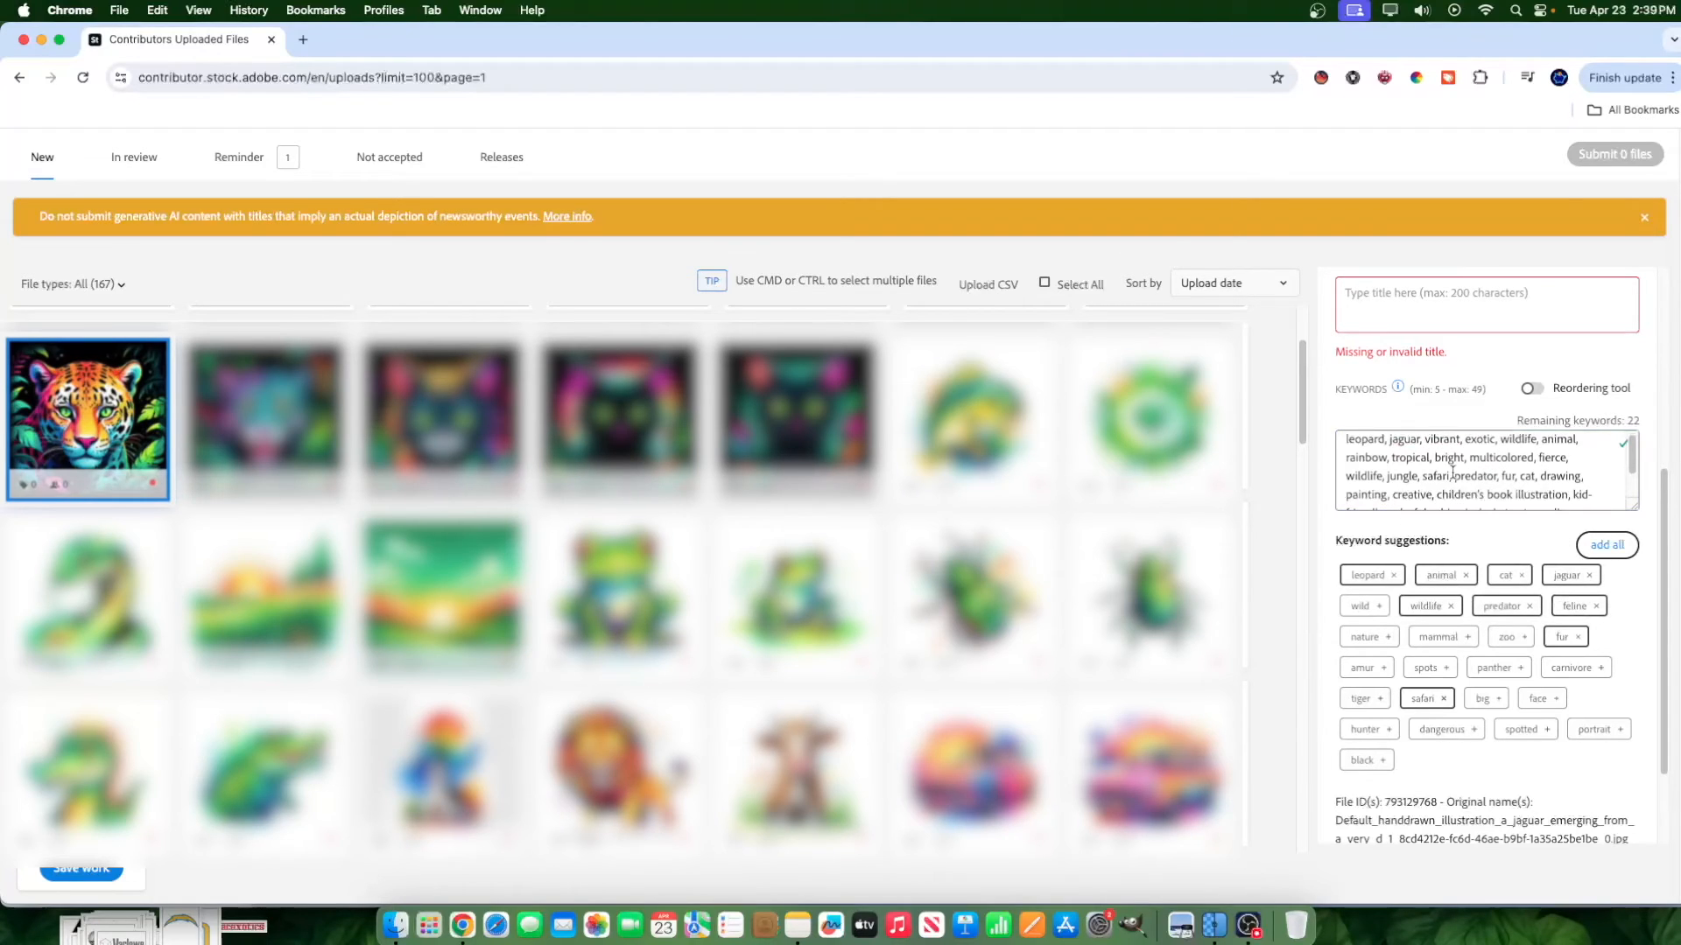
{"action": "left_click_drag", "start_coordinate": [1404, 496], "coordinate": [1318, 504]}
{"action": "left_click", "coordinate": [1375, 499]}
{"action": "type", "text": ","}
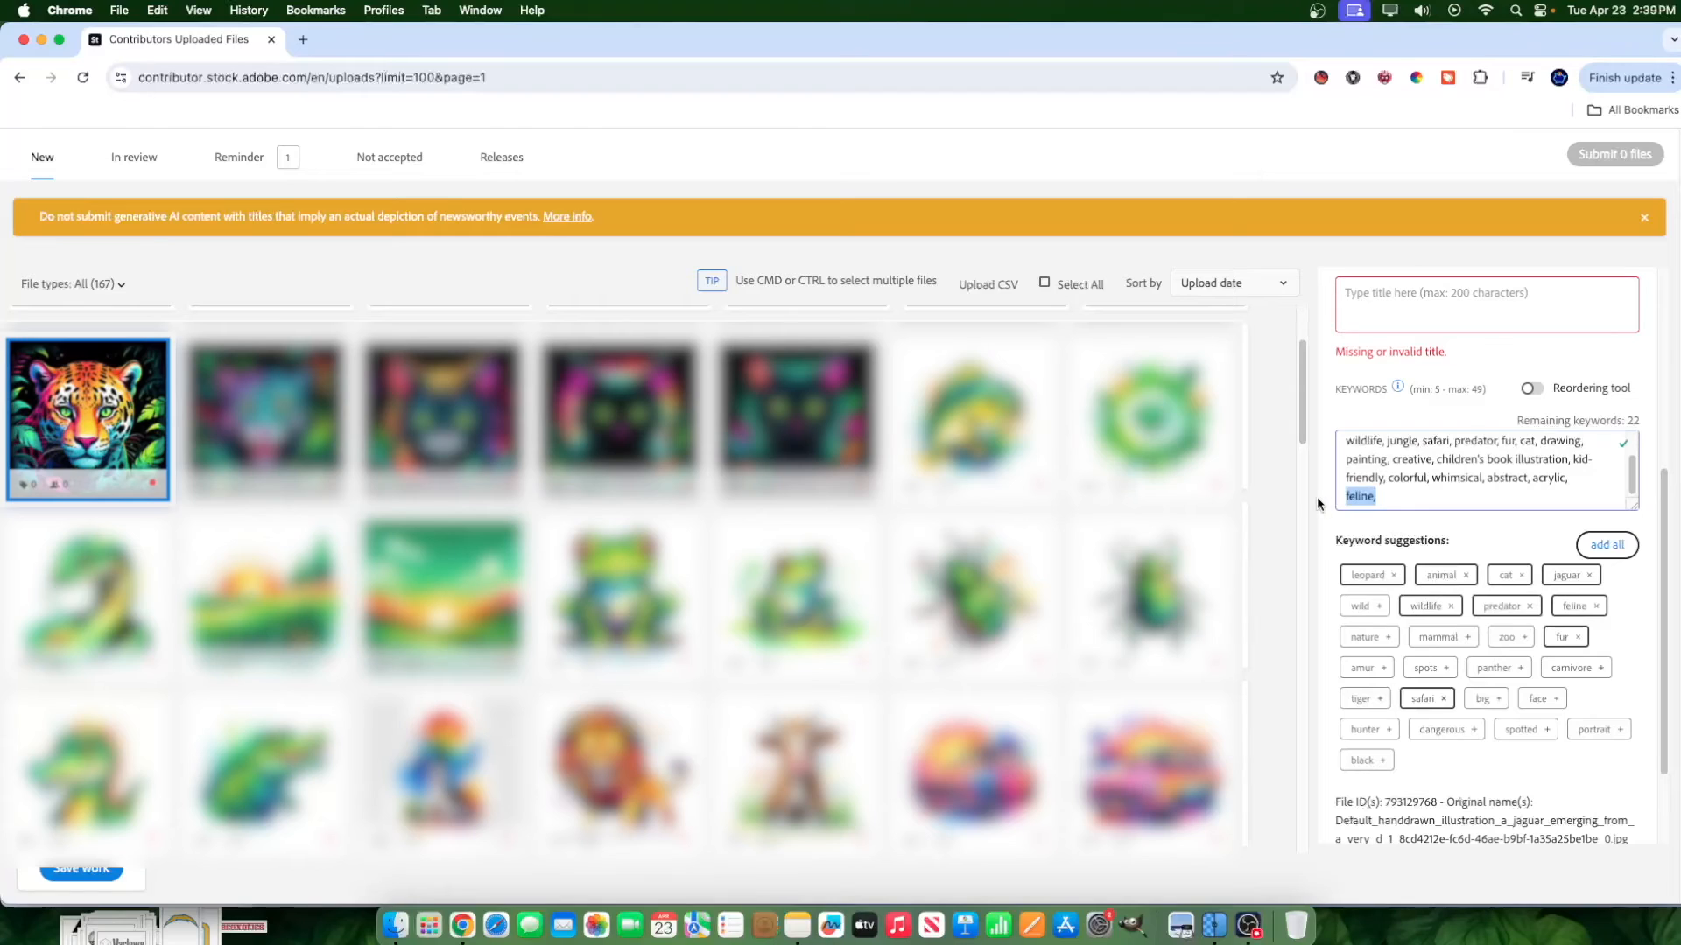
{"action": "key", "text": "super+x"}
{"action": "scroll", "coordinate": [1400, 473], "scroll_direction": "up", "scroll_amount": 2}
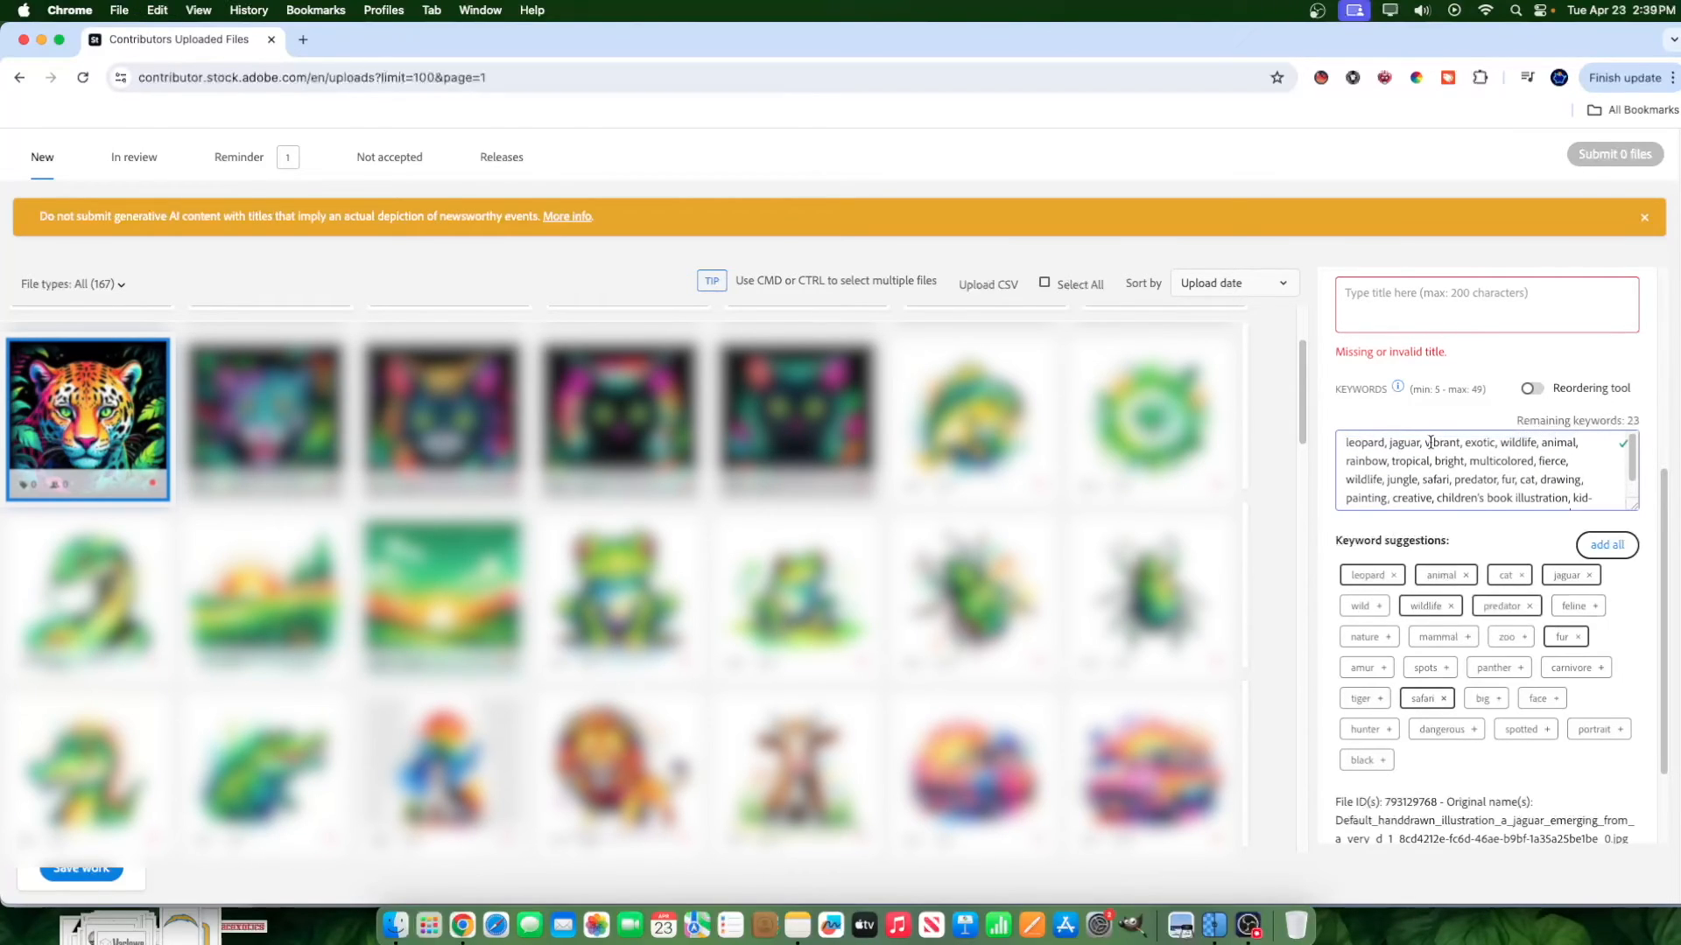
{"action": "left_click", "coordinate": [1424, 442]}
{"action": "key", "text": "super+v"}
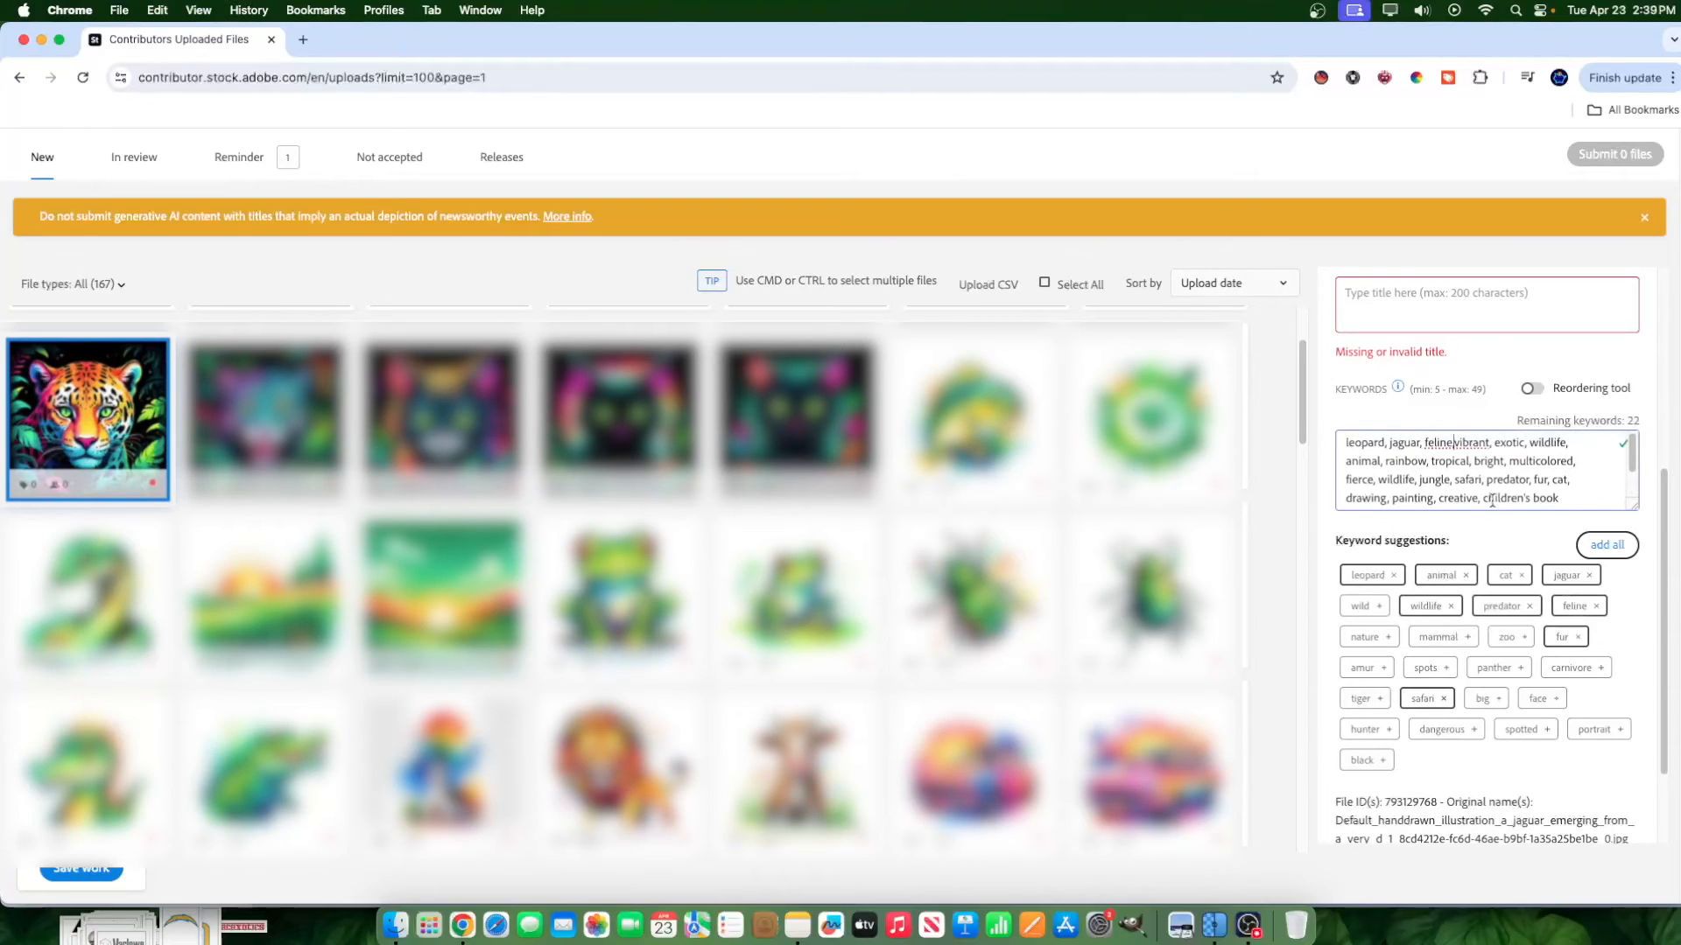
Search the Stockbubbler extension for keywords on "majestic panther".
{"action": "left_click", "coordinate": [1321, 77]}
{"action": "left_click", "coordinate": [1155, 178]}
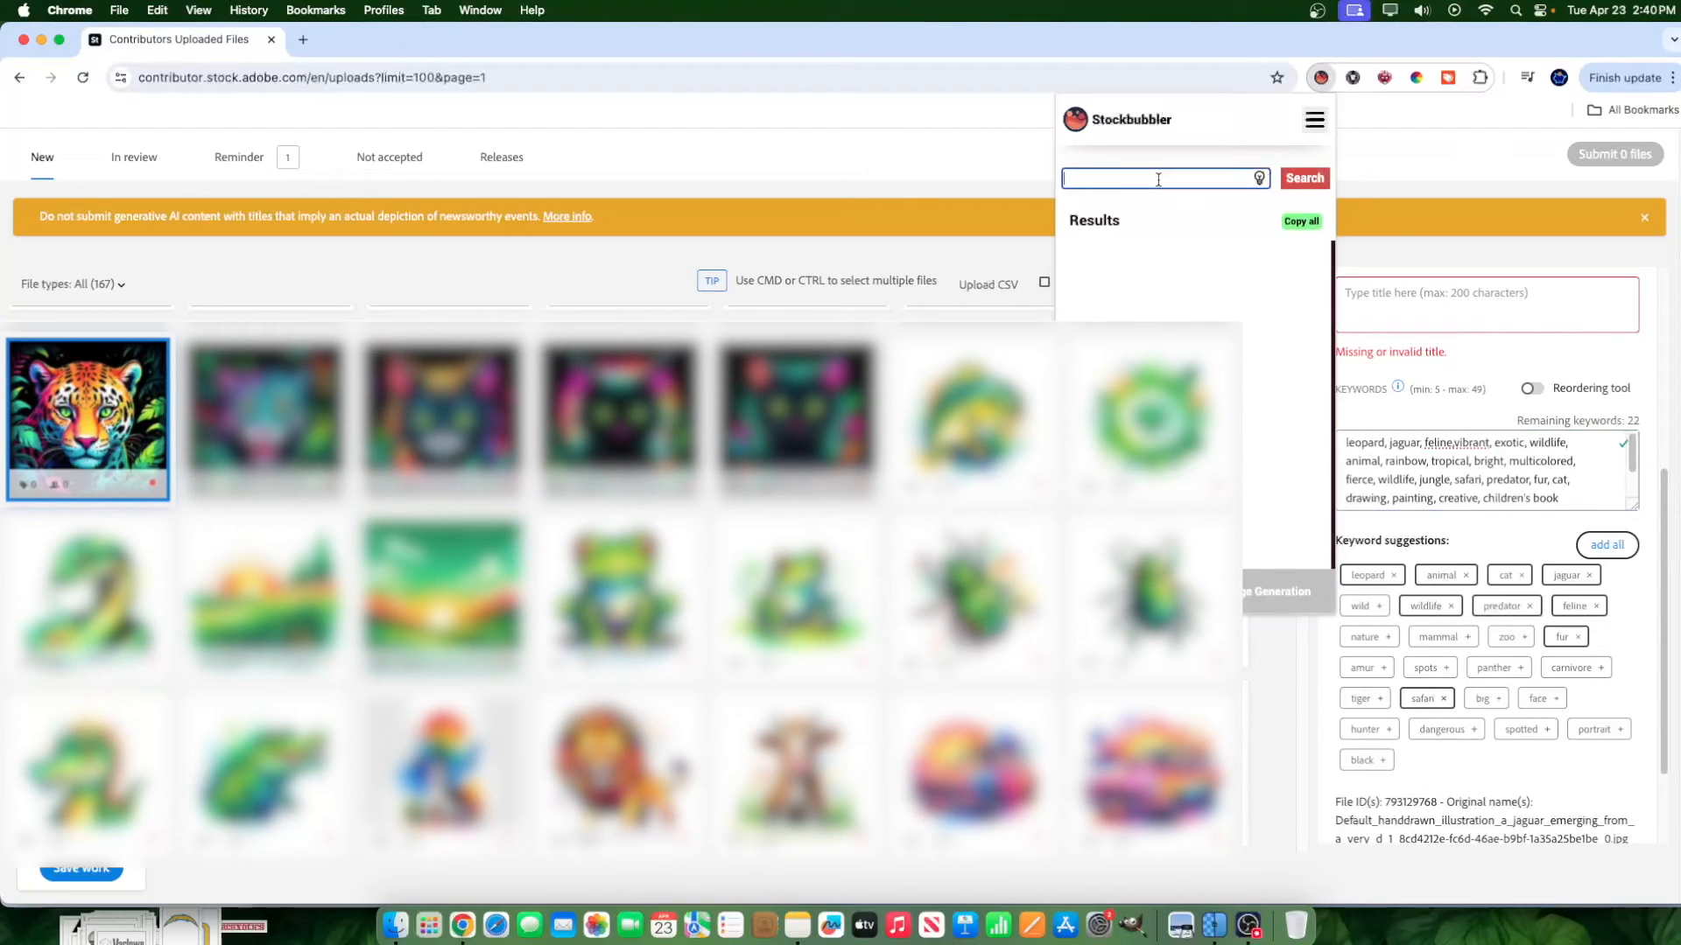
{"action": "type", "text": "majestic panther"}
{"action": "left_click", "coordinate": [1294, 184]}
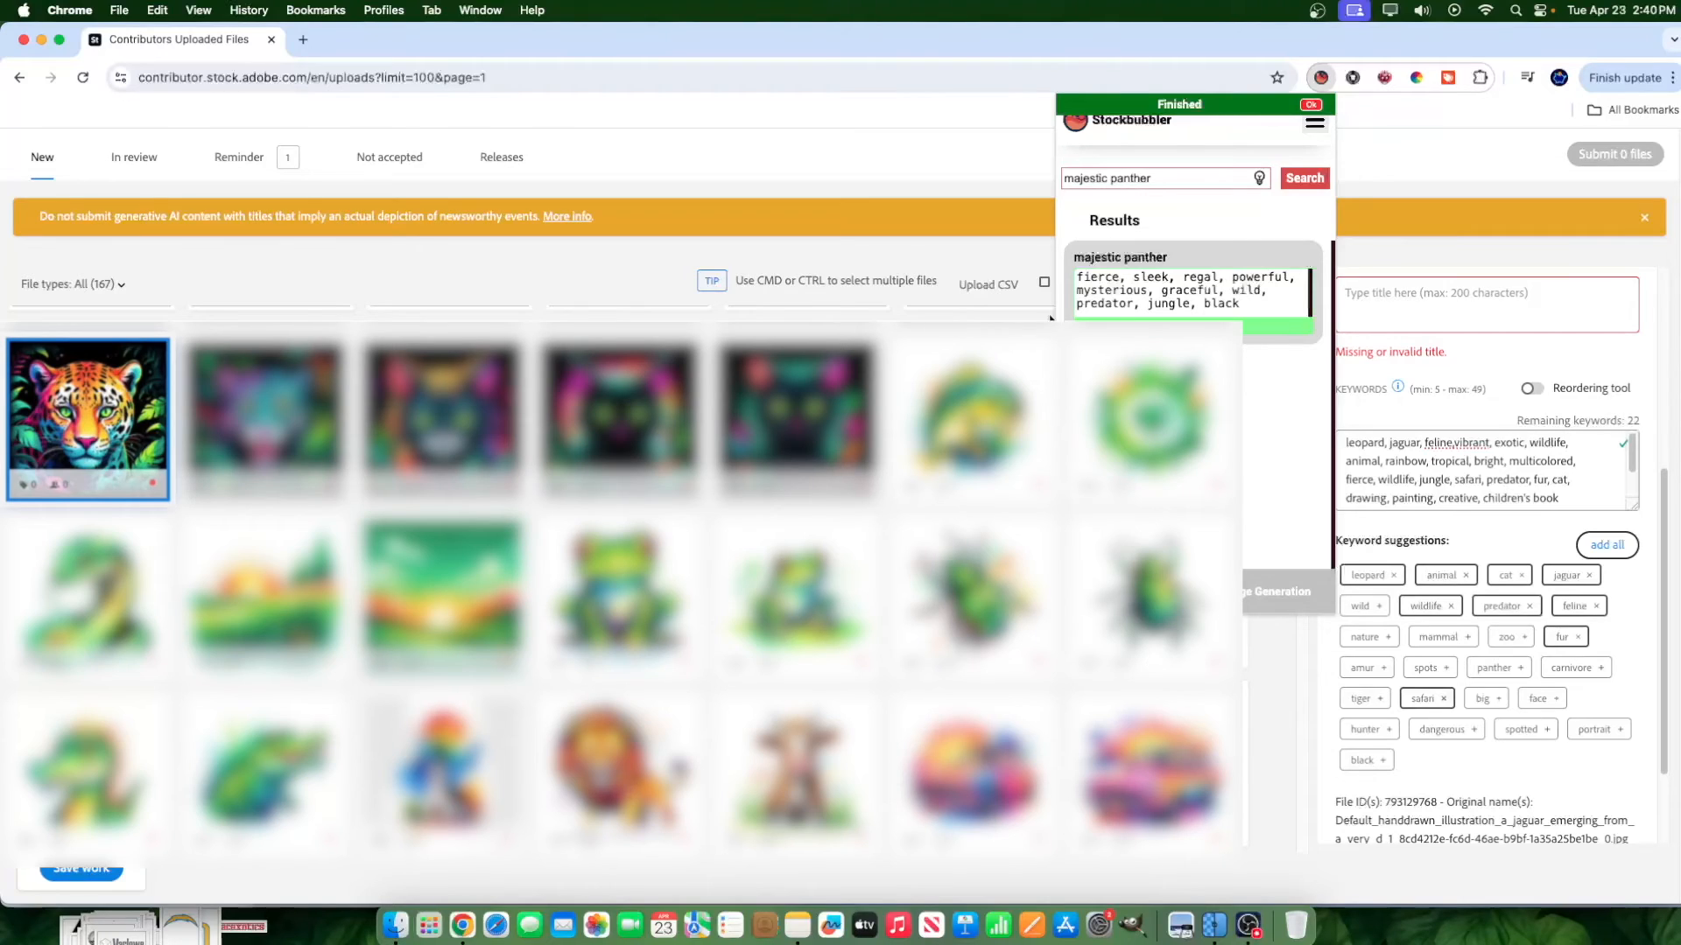
Copy the suggested "majestic panther" tags and append them to the end of the image's keywords.
{"action": "left_click", "coordinate": [1169, 326]}
{"action": "scroll", "coordinate": [1572, 469], "scroll_direction": "down", "scroll_amount": 2}
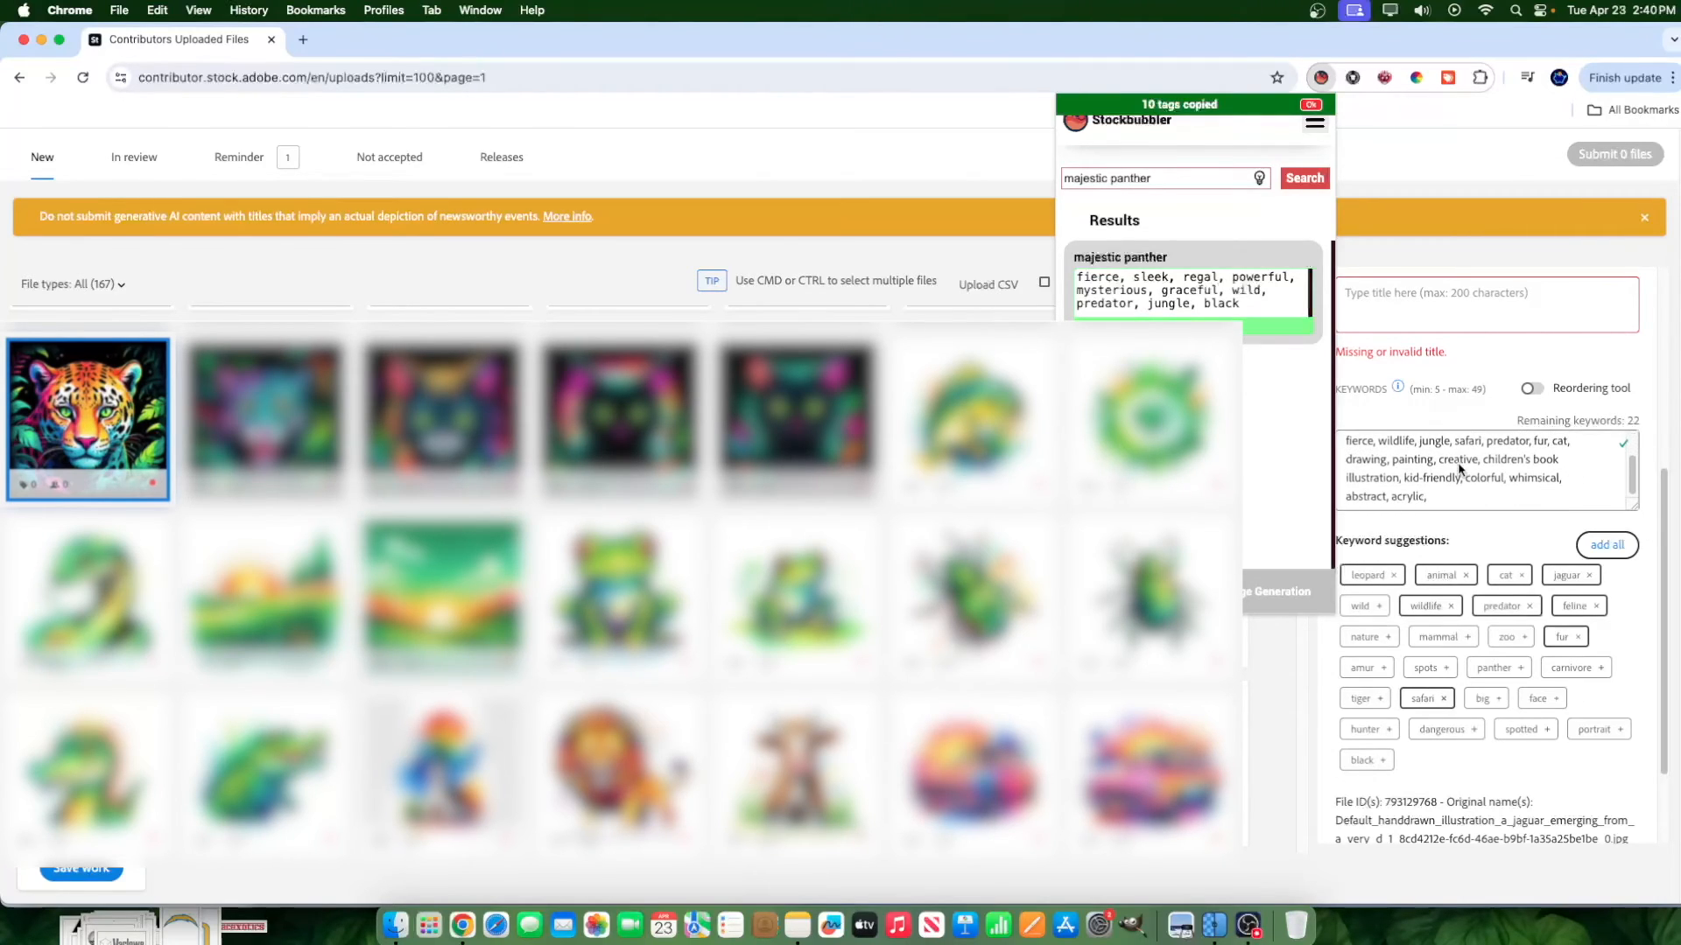
{"action": "left_click", "coordinate": [1425, 491]}
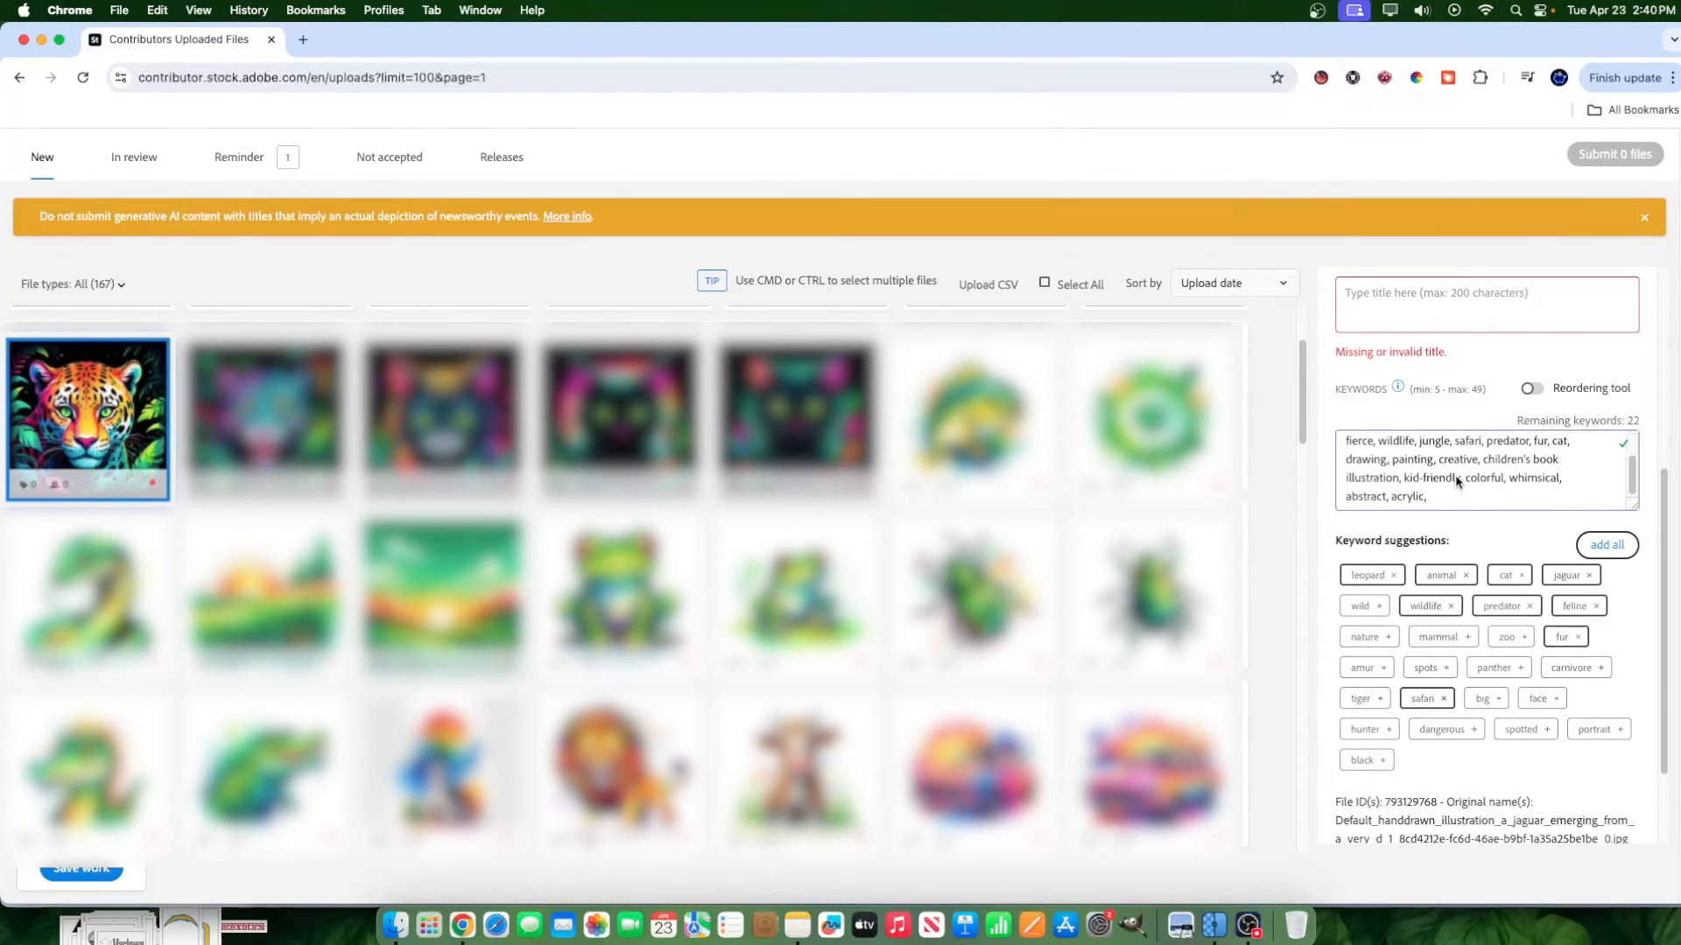
{"action": "key", "text": "super+v"}
{"action": "scroll", "coordinate": [1485, 455], "scroll_direction": "down", "scroll_amount": 1}
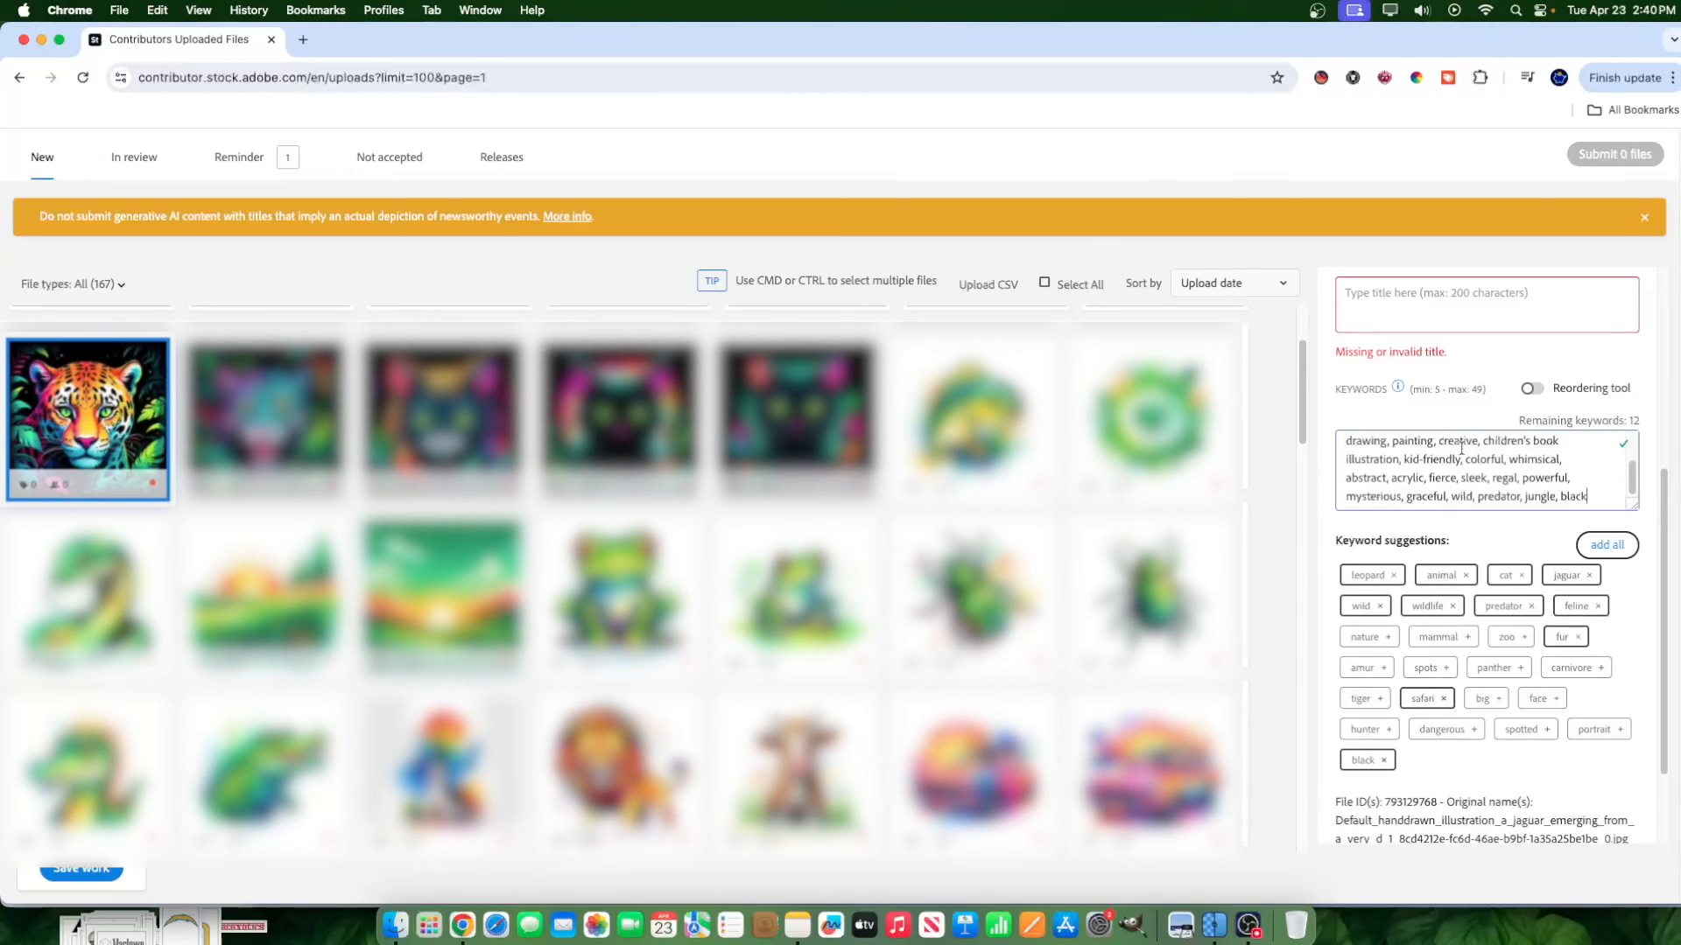
Add the suggested keyword "panther" and move it to directly after "jaguar" in the keyword list.
{"action": "scroll", "coordinate": [1501, 496], "scroll_direction": "down", "scroll_amount": 1}
{"action": "left_click", "coordinate": [1504, 663]}
{"action": "left_click_drag", "start_coordinate": [1428, 497], "coordinate": [1320, 485]}
{"action": "left_click", "coordinate": [1437, 492]}
{"action": "type", "text": ","}
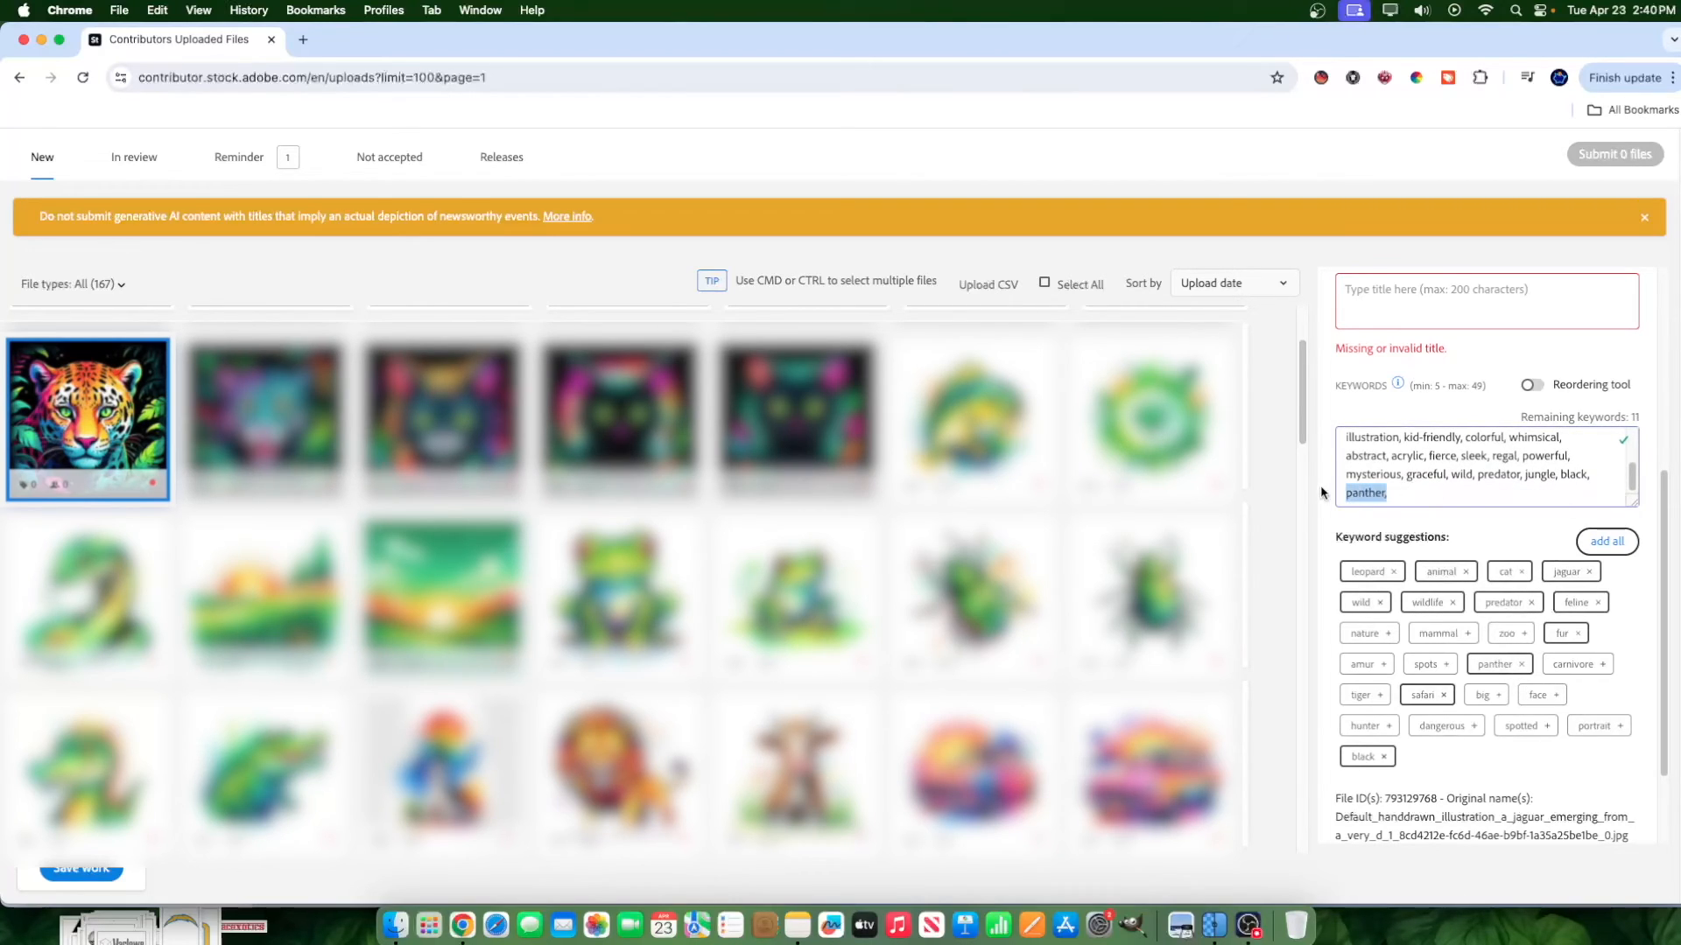
{"action": "key", "text": "BackSpace"}
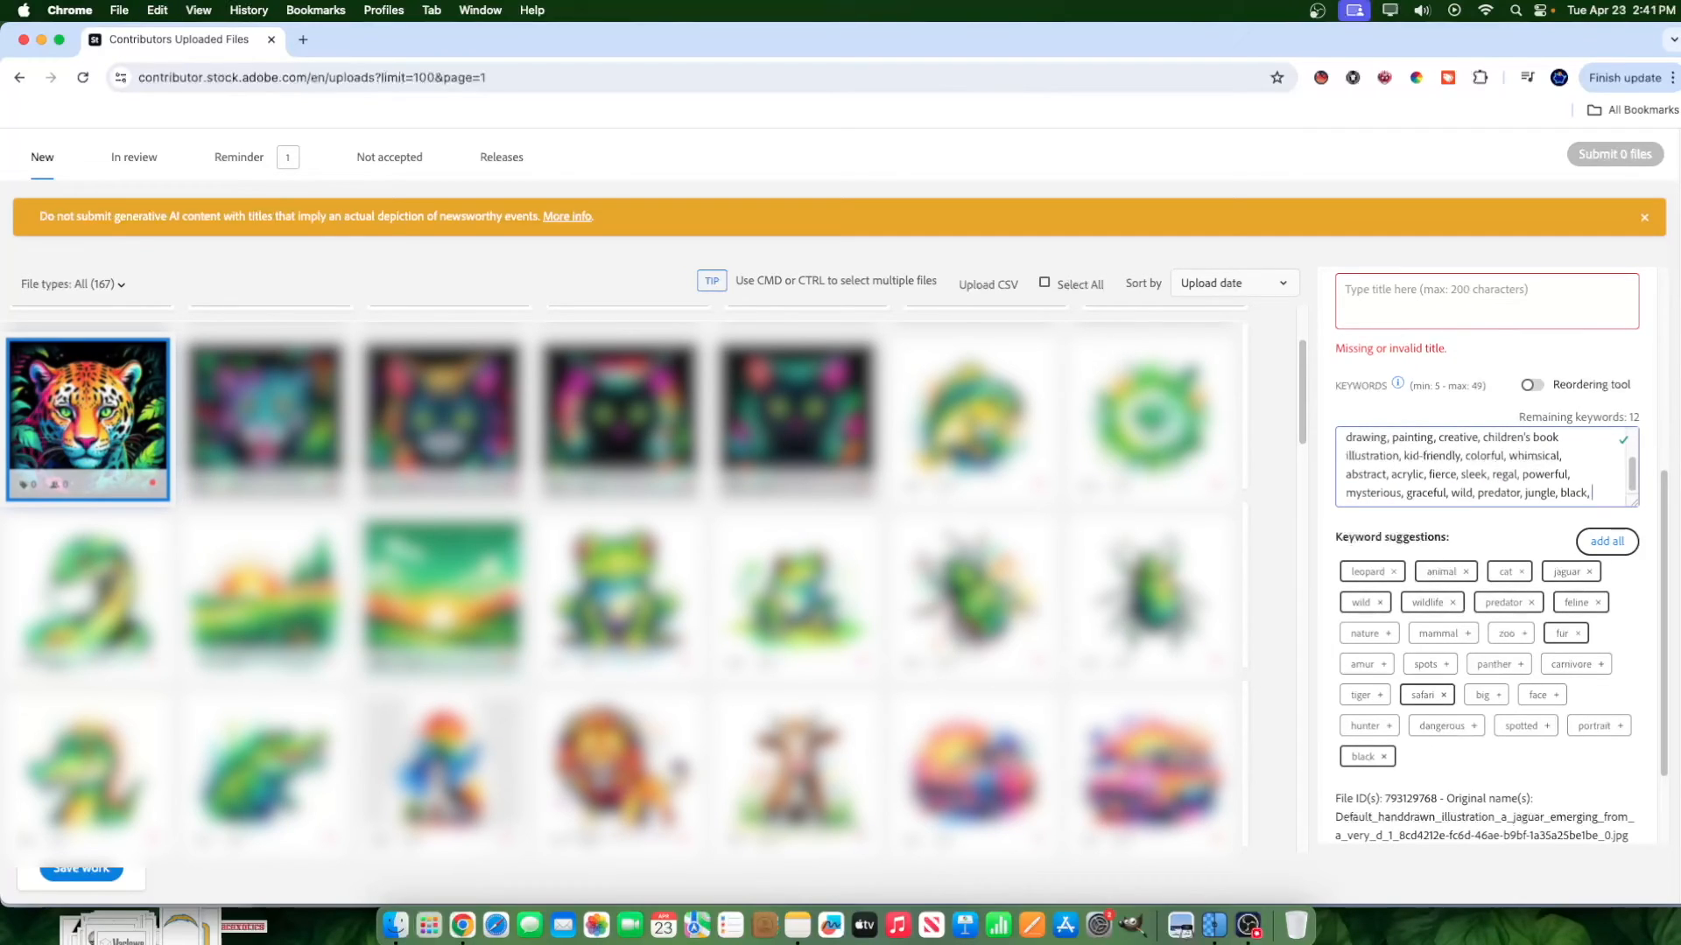
{"action": "scroll", "coordinate": [1418, 473], "scroll_direction": "up", "scroll_amount": 5}
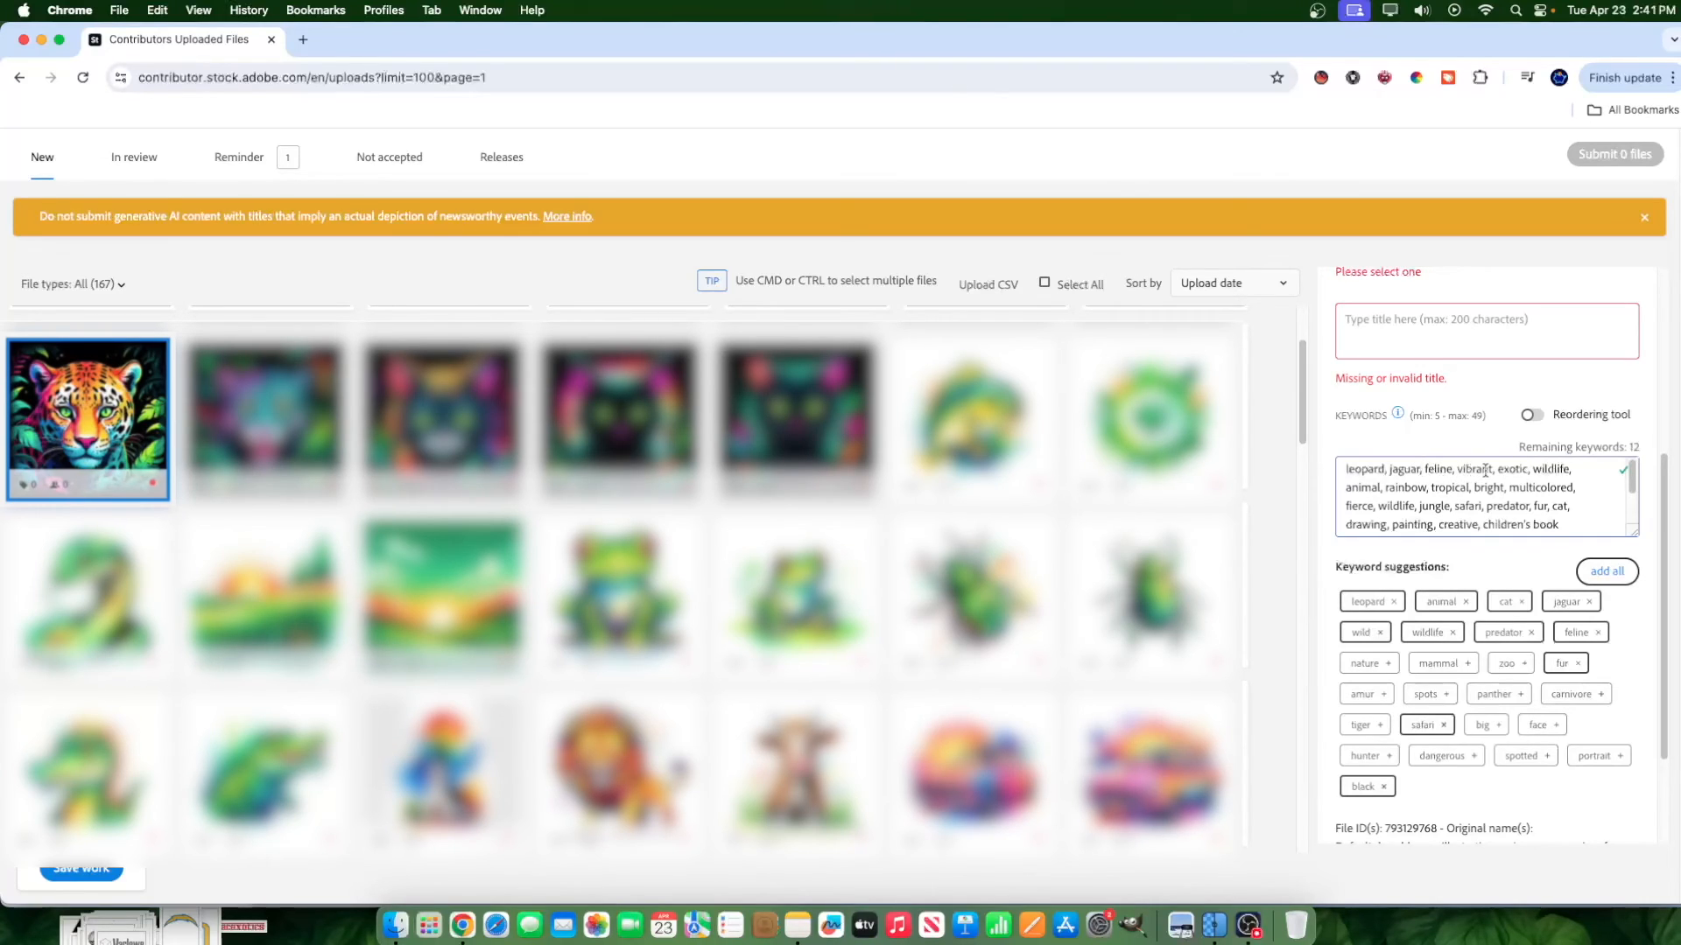
{"action": "type", "text": "panther,"}
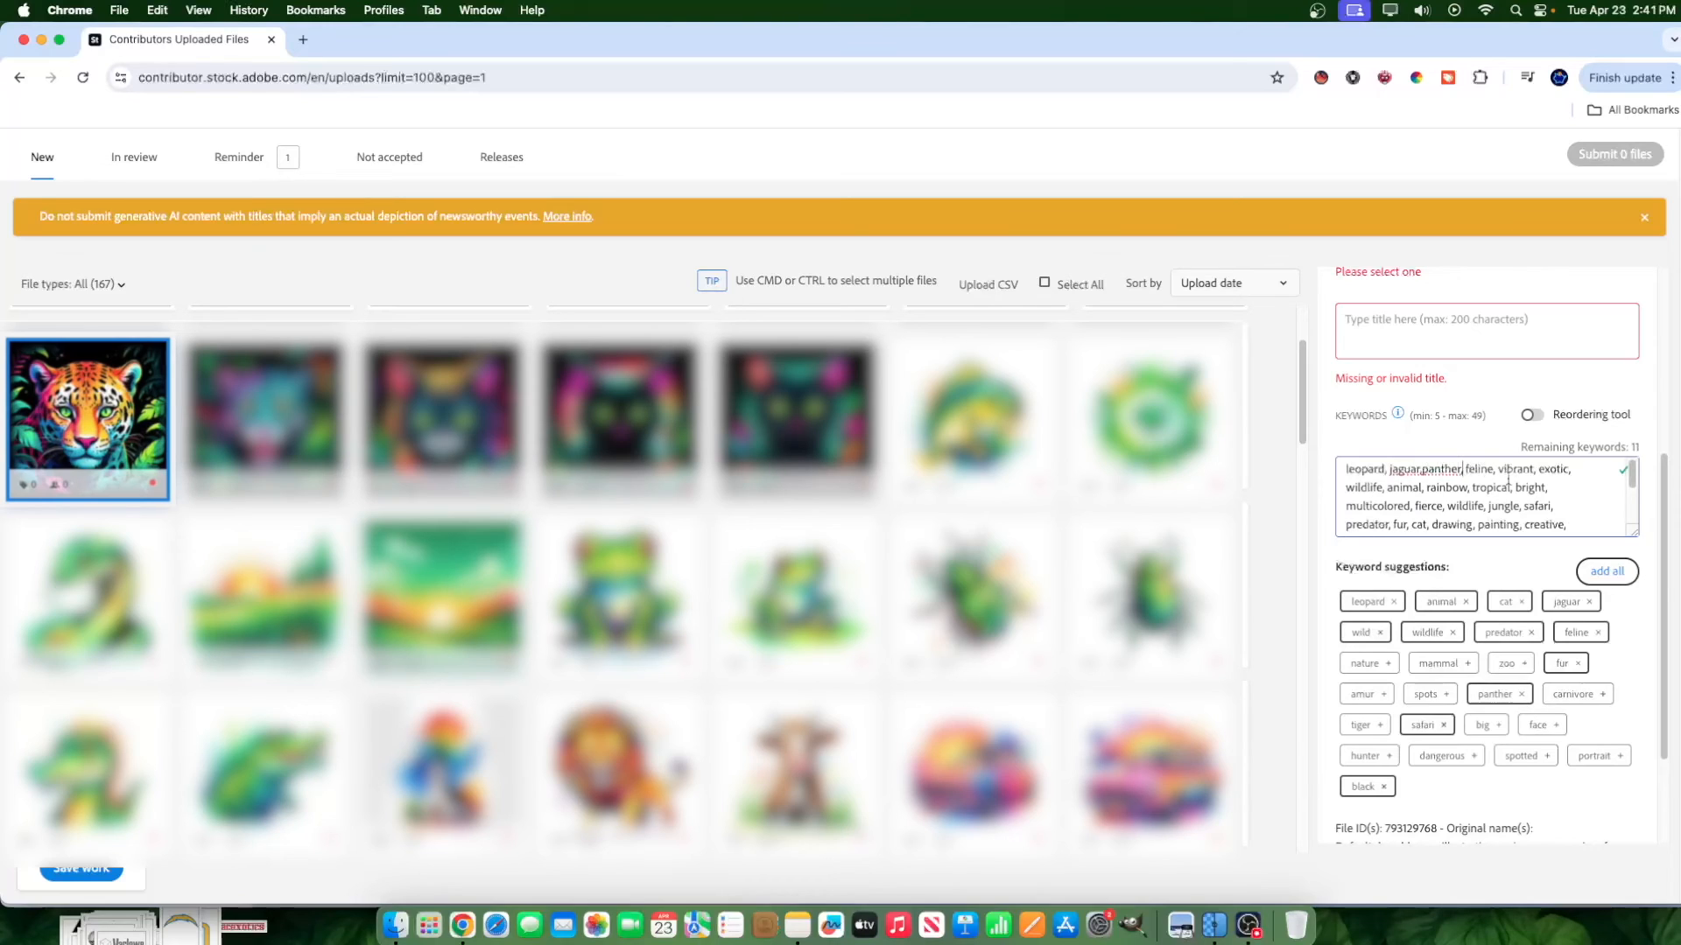
{"action": "left_click_drag", "start_coordinate": [1384, 464], "coordinate": [1468, 468]}
{"action": "scroll", "coordinate": [1365, 535], "scroll_direction": "down", "scroll_amount": 3}
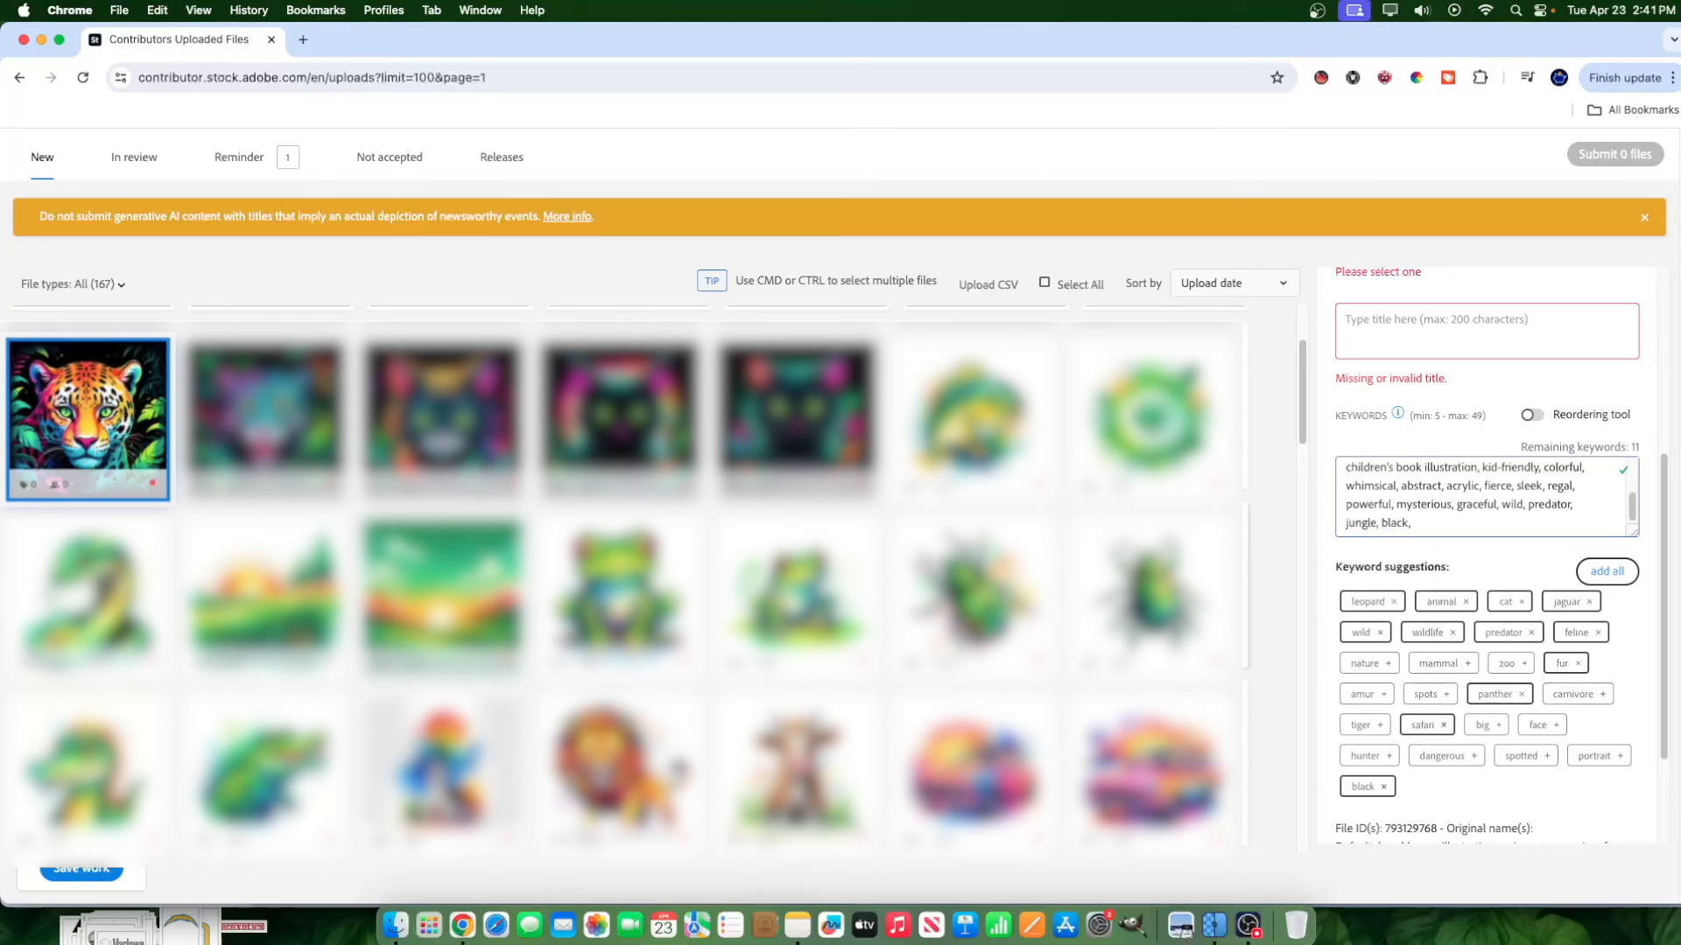
{"action": "left_click_drag", "start_coordinate": [1569, 505], "coordinate": [1529, 509]}
{"action": "scroll", "coordinate": [1365, 497], "scroll_direction": "up", "scroll_amount": 5}
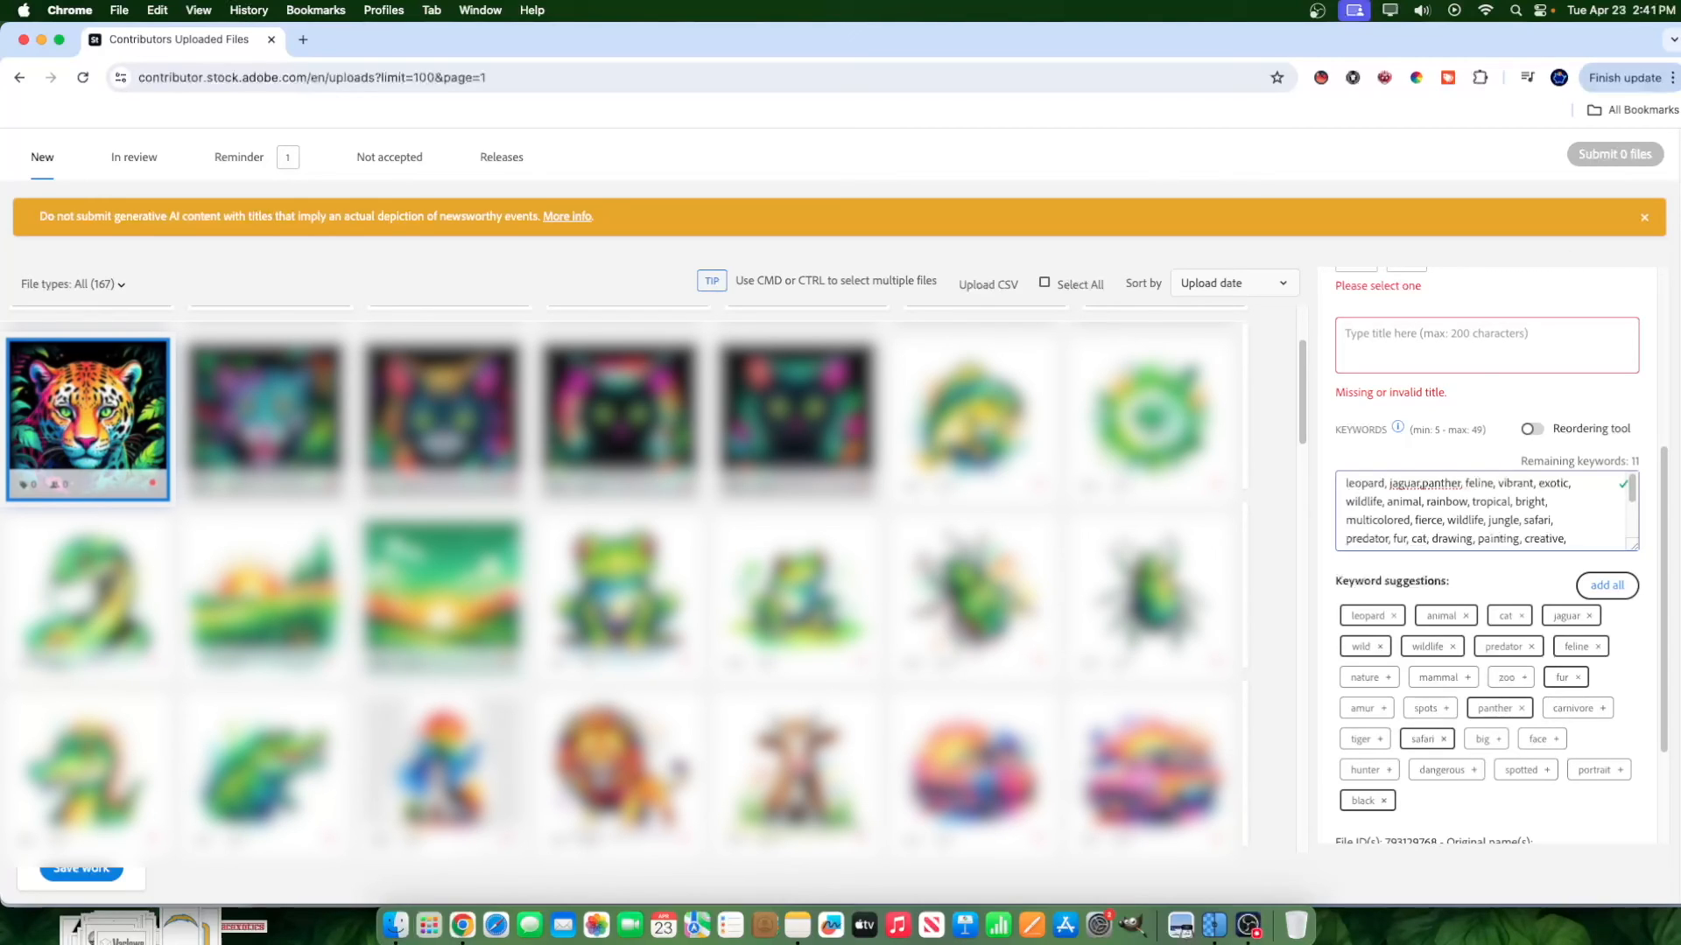
Open poddegree.com in a new incognito window and dismiss the sign-in form to view the community page.
{"action": "left_click", "coordinate": [1672, 78]}
{"action": "left_click", "coordinate": [1490, 200]}
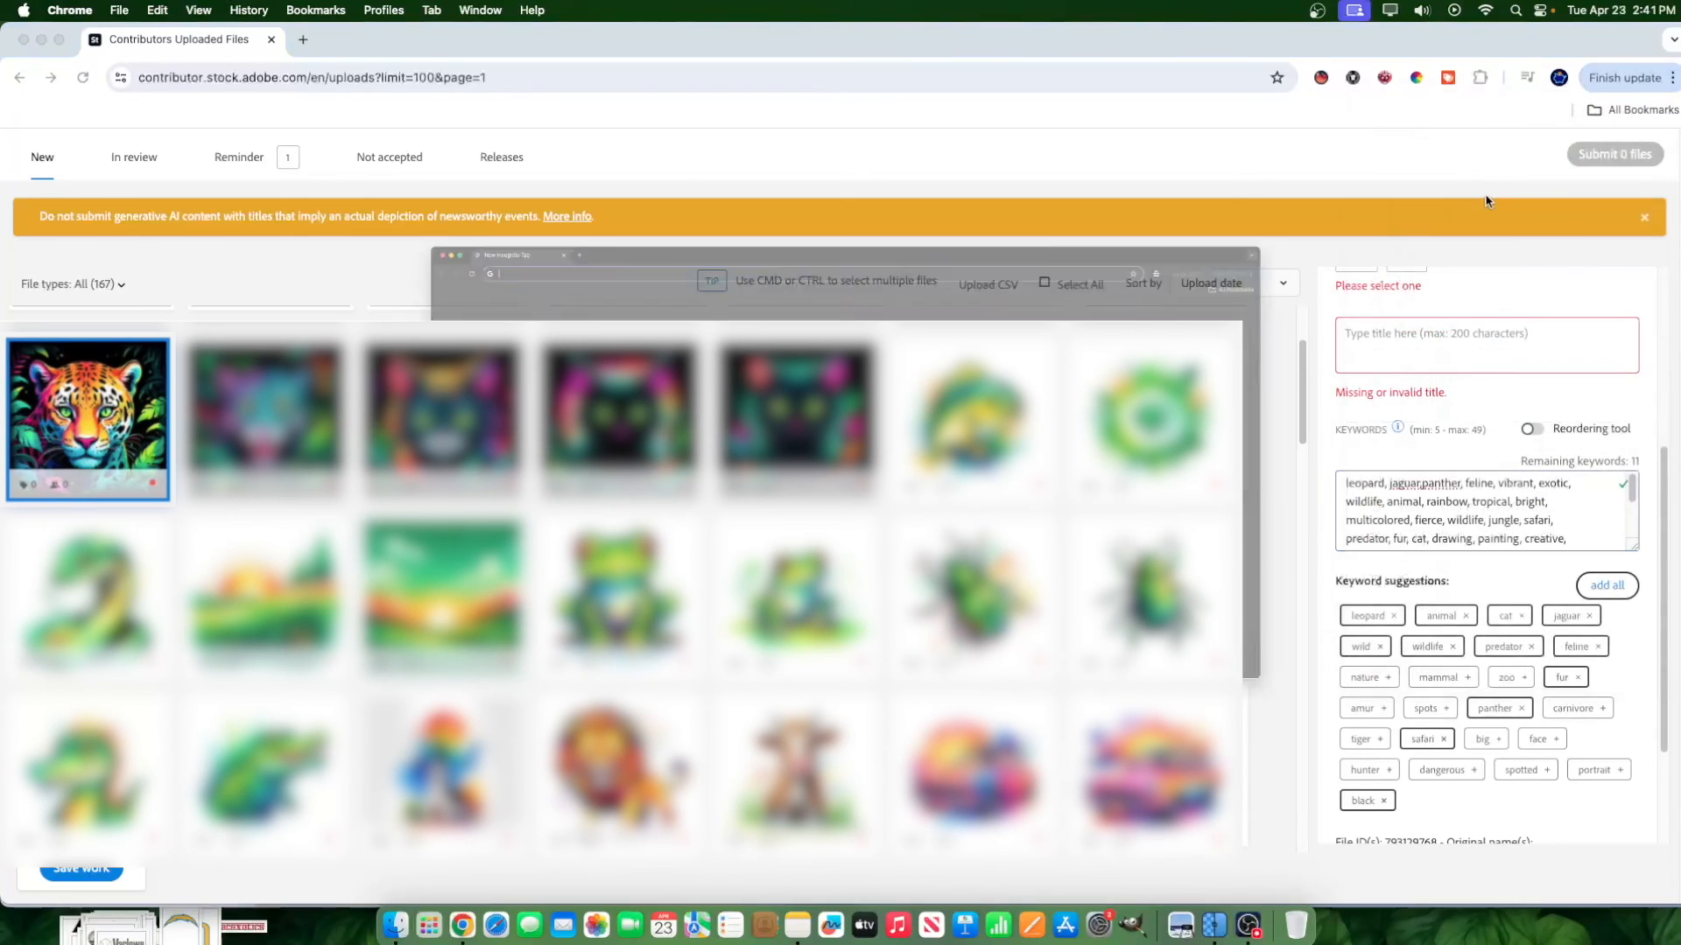
{"action": "type", "text": "pod"}
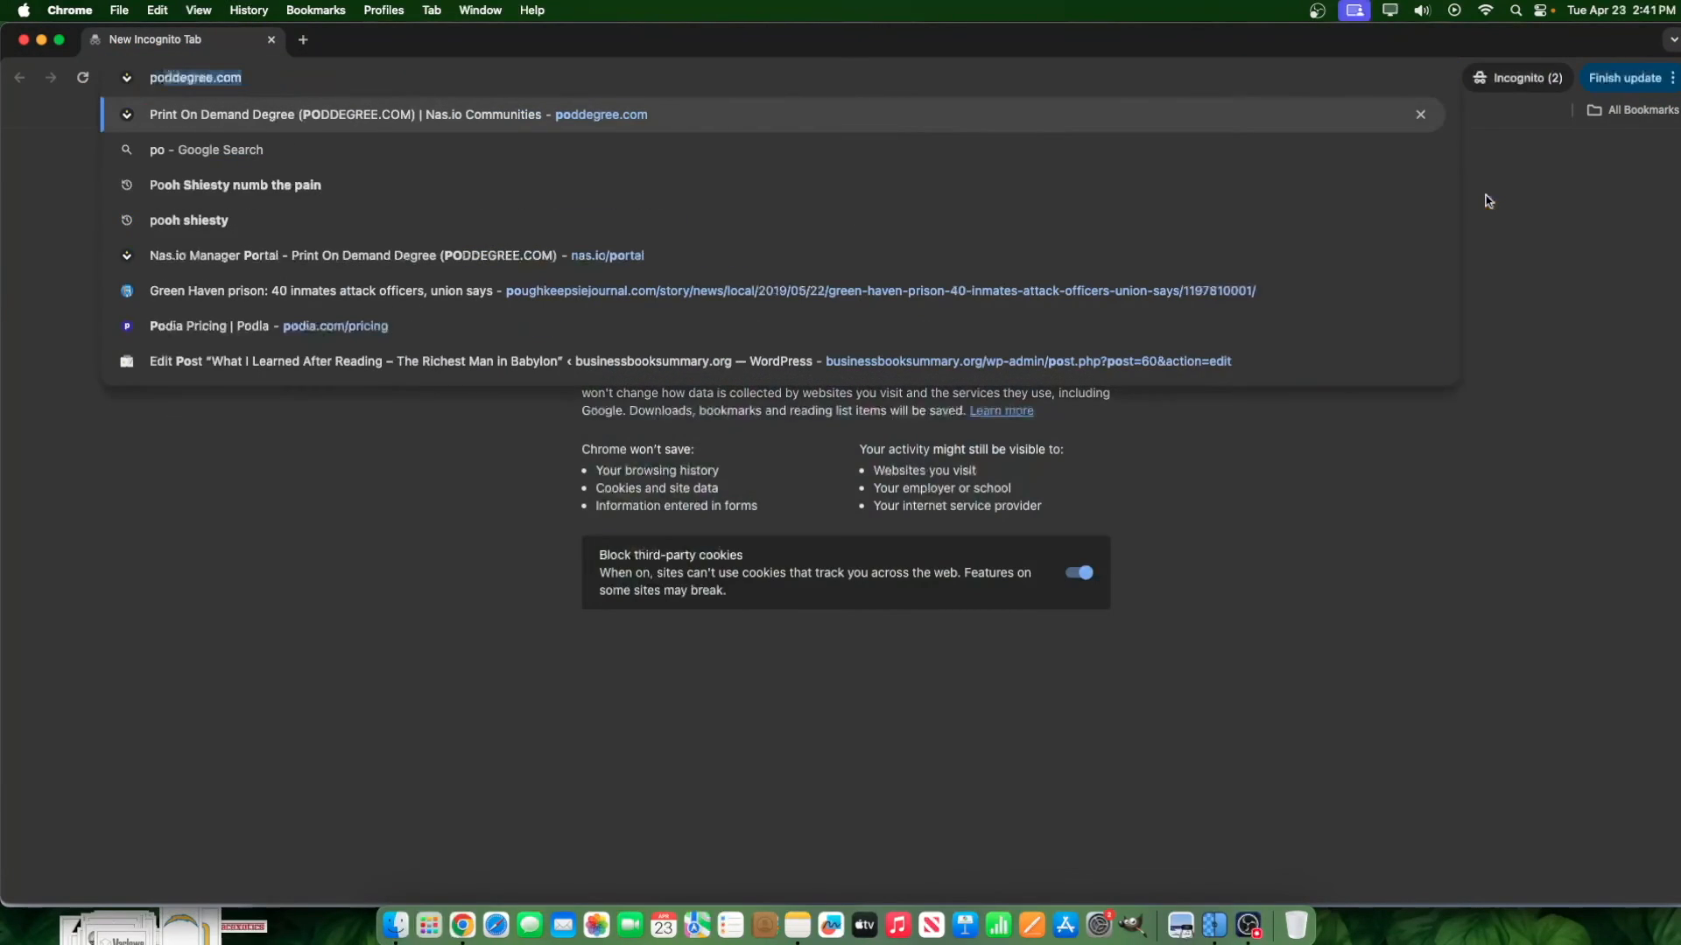
{"action": "type", "text": "degr"}
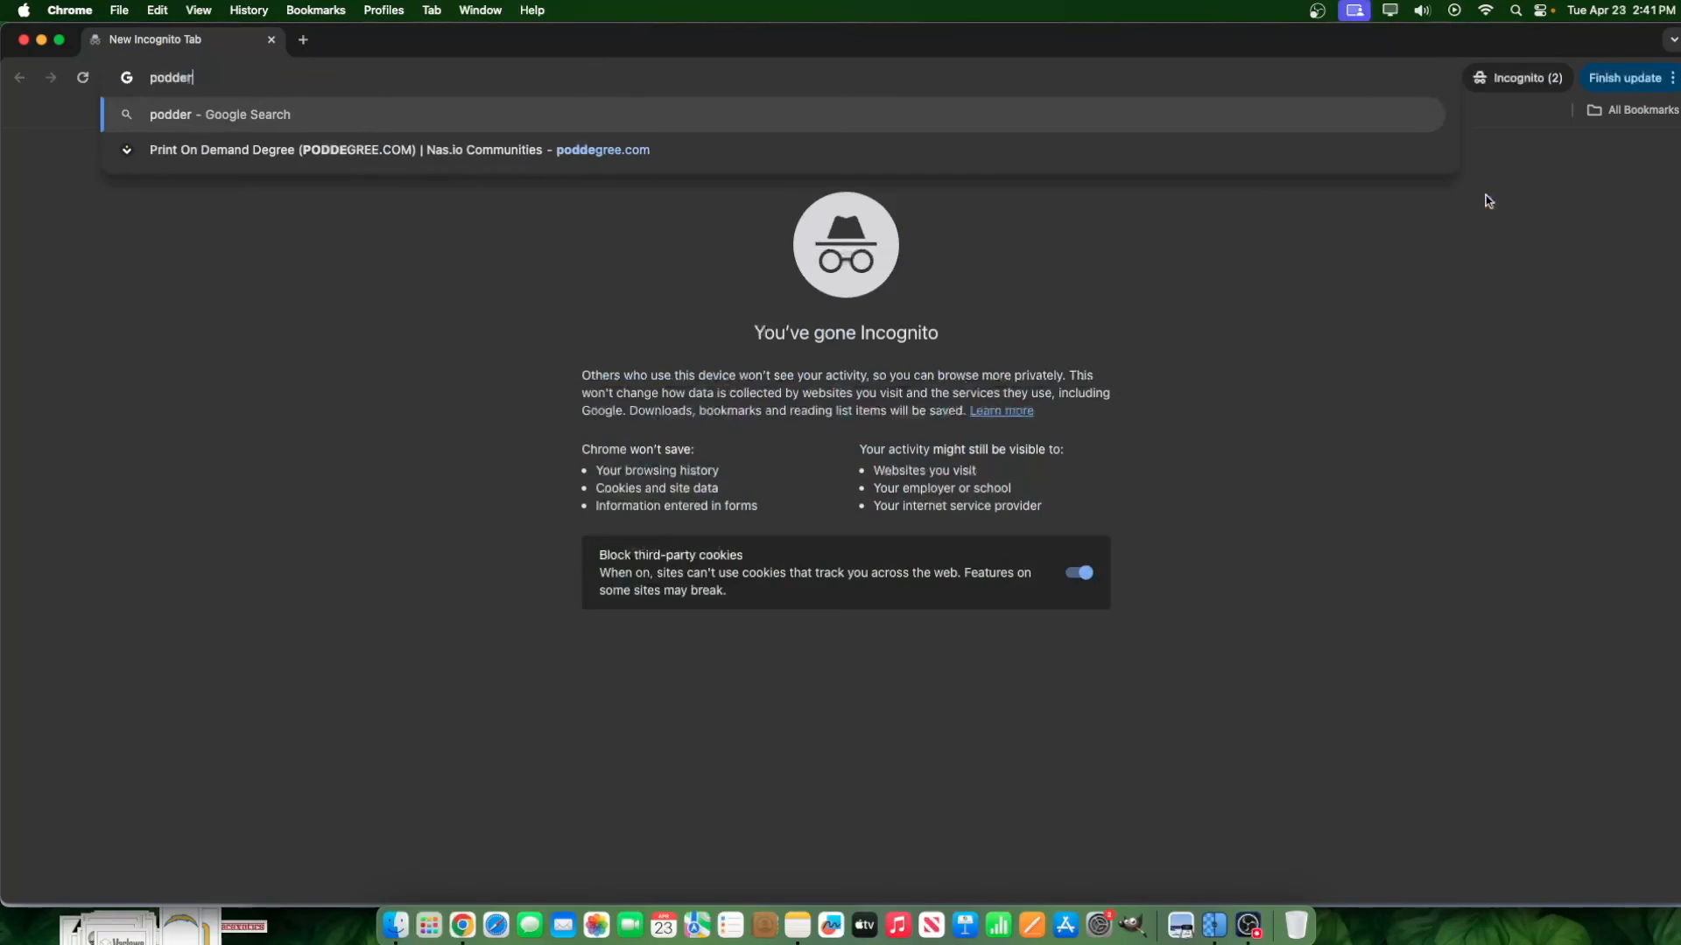
{"action": "key", "text": "Return"}
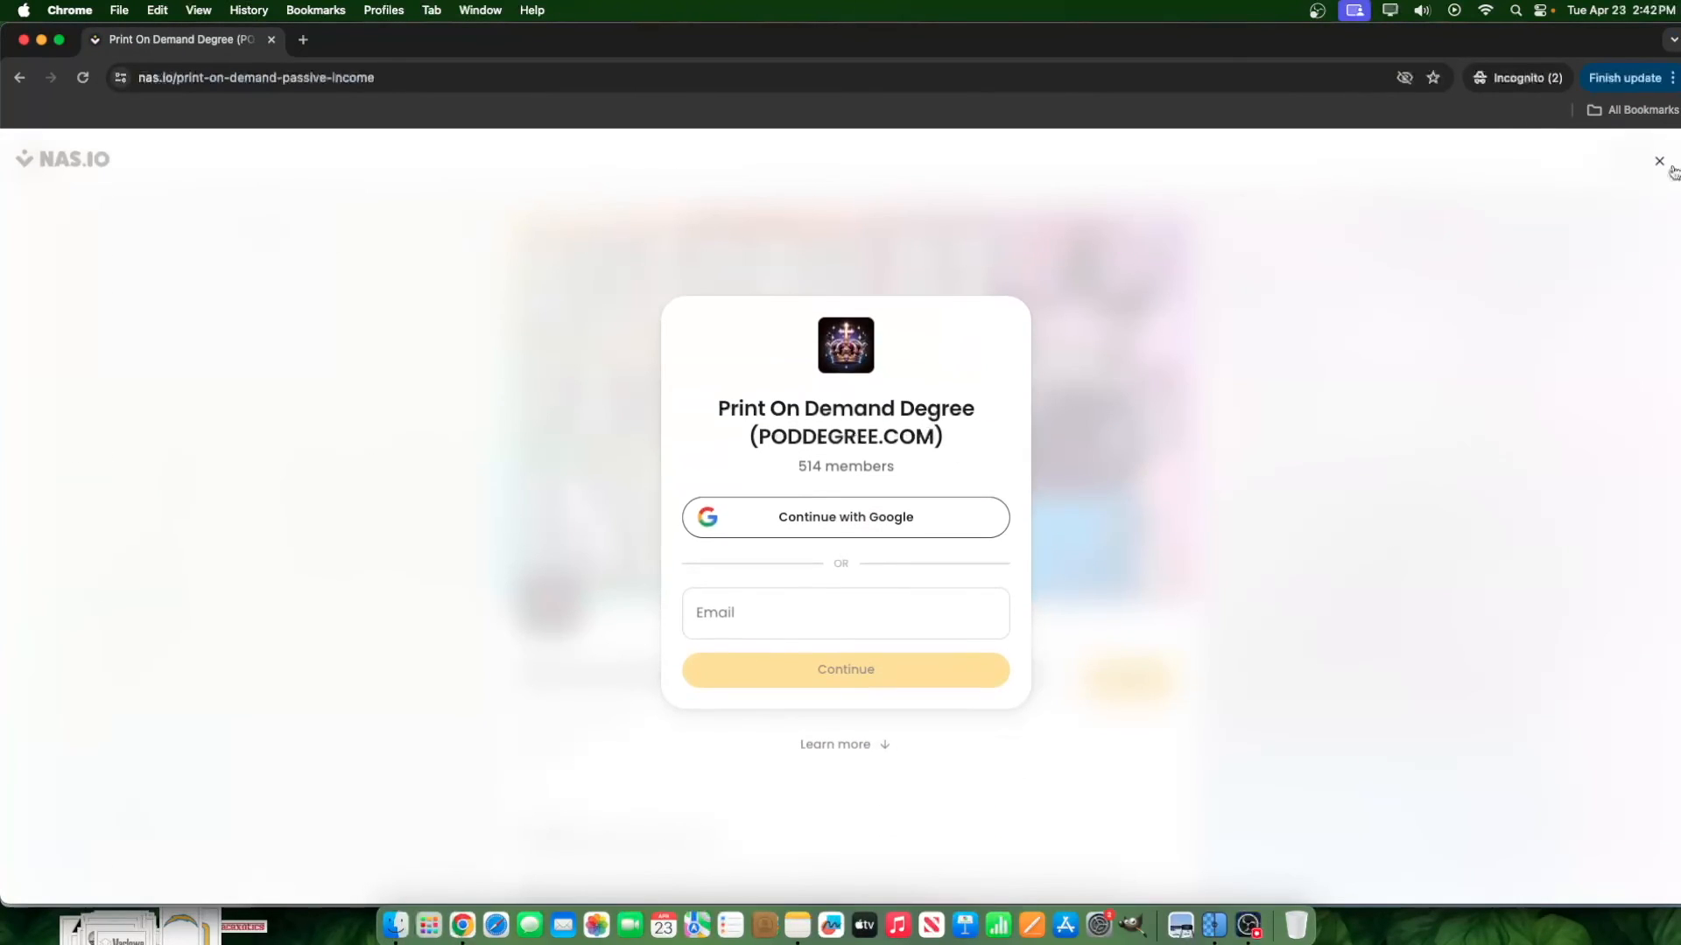
{"action": "left_click", "coordinate": [1661, 159]}
{"action": "scroll", "coordinate": [1070, 553], "scroll_direction": "down", "scroll_amount": 4}
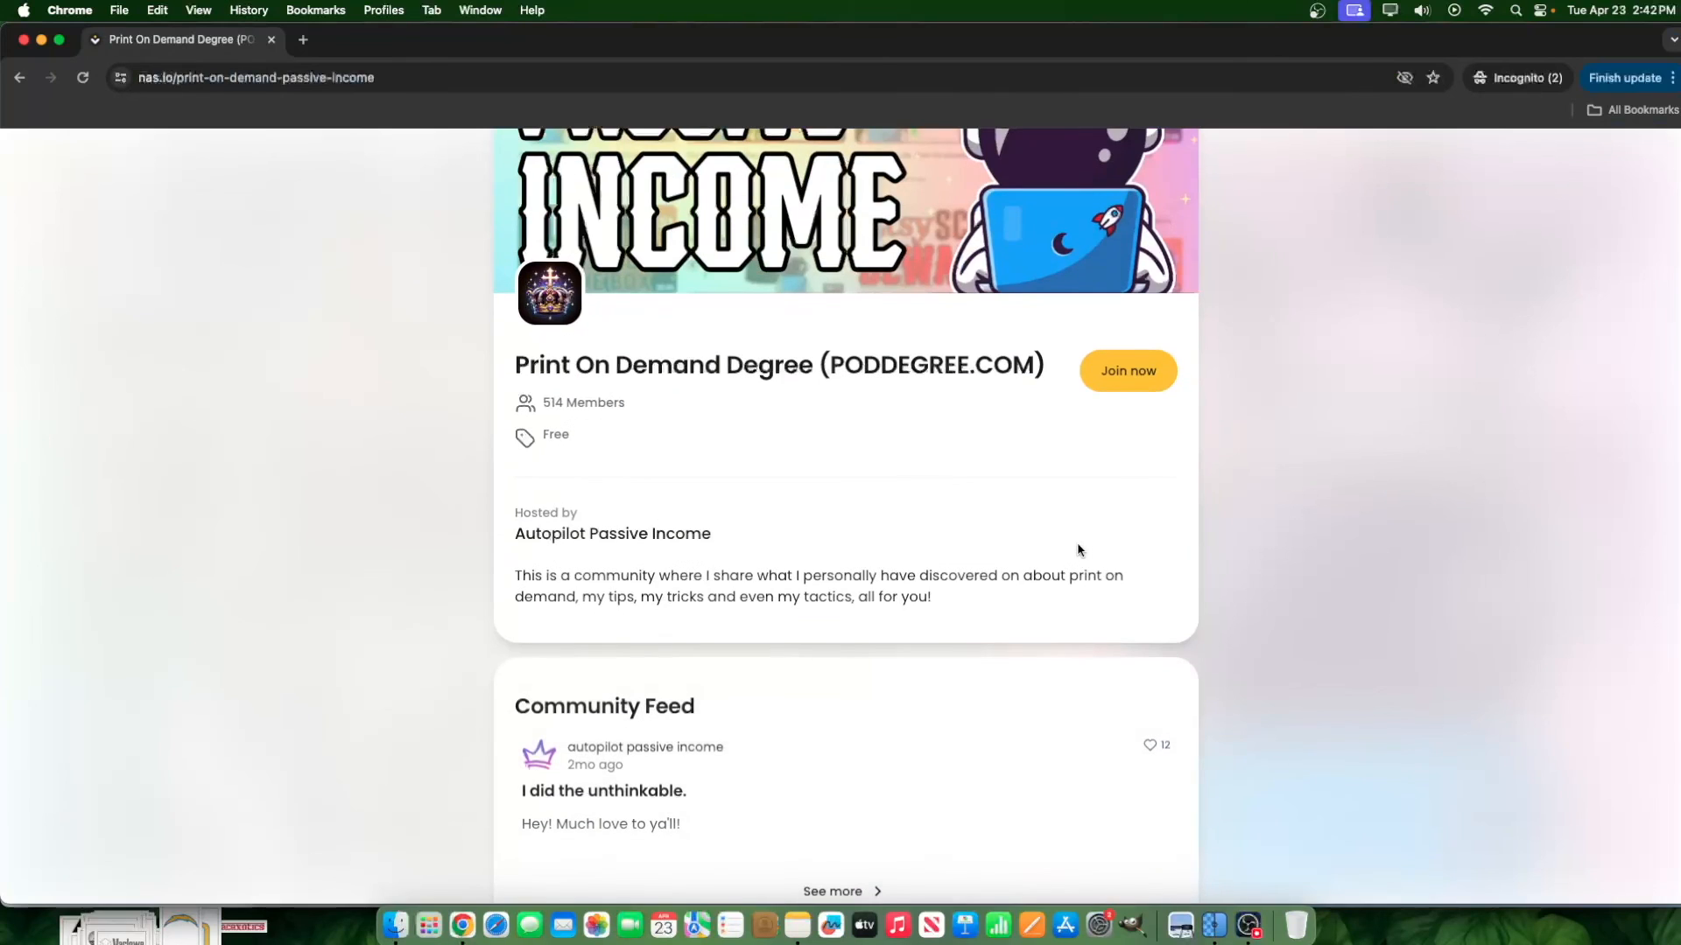
Expand the community's product list and examine the AI stock photography courses on offer.
{"action": "scroll", "coordinate": [815, 496], "scroll_direction": "down", "scroll_amount": 1}
{"action": "scroll", "coordinate": [815, 495], "scroll_direction": "down", "scroll_amount": 15}
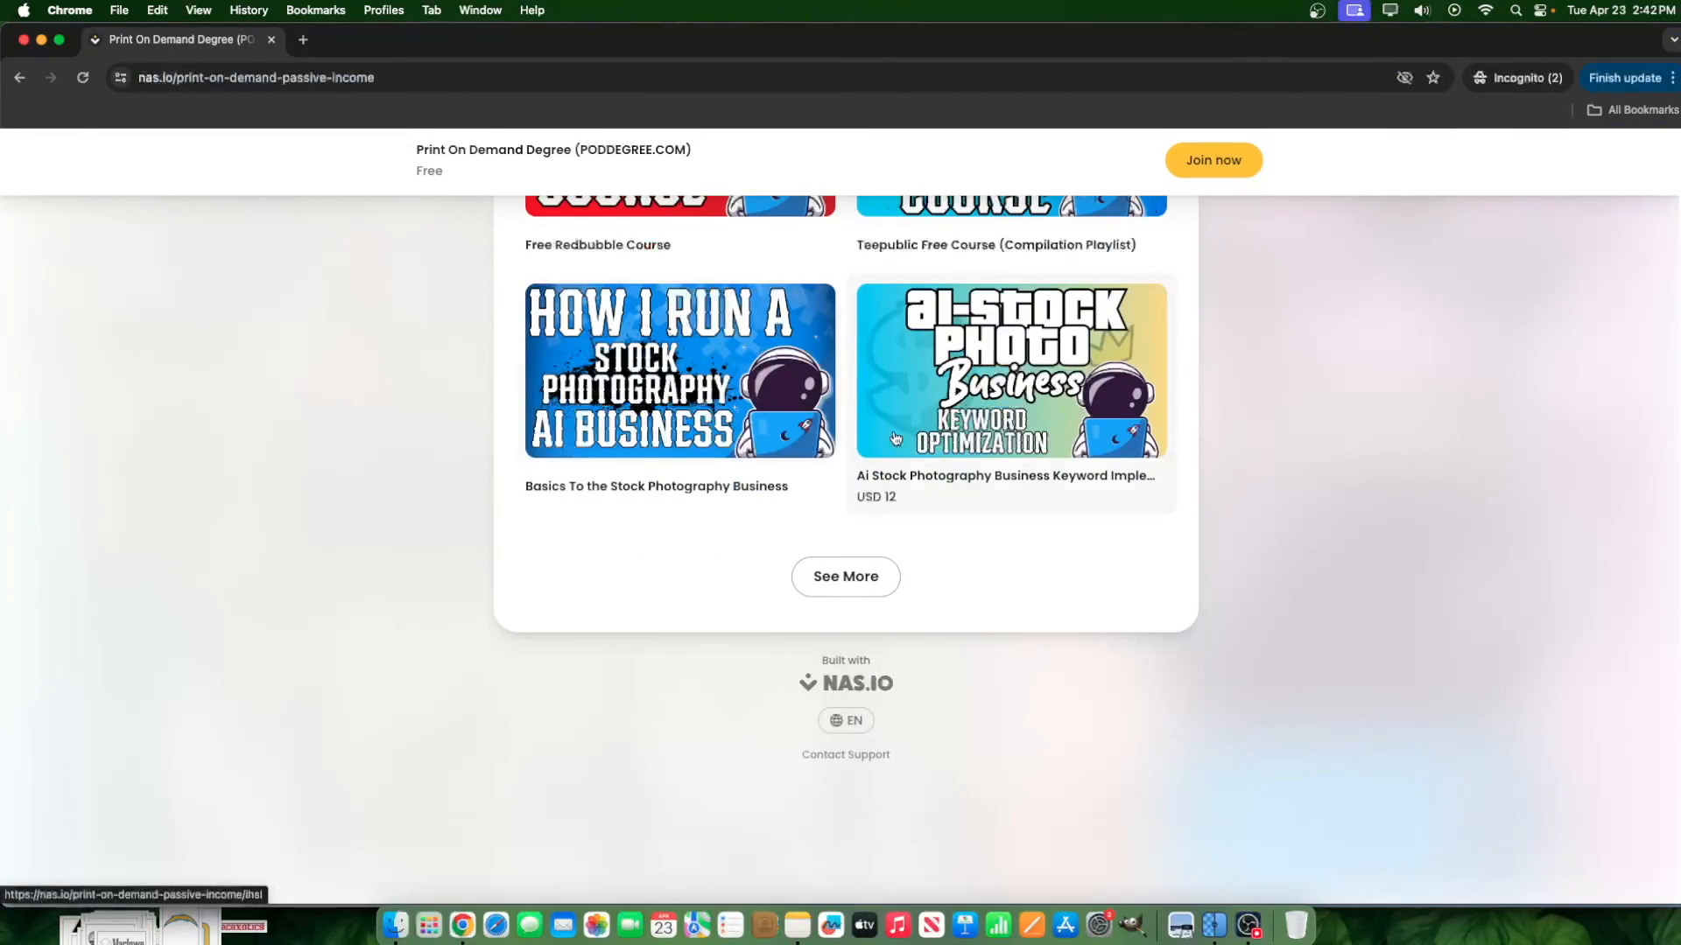
{"action": "left_click", "coordinate": [841, 576]}
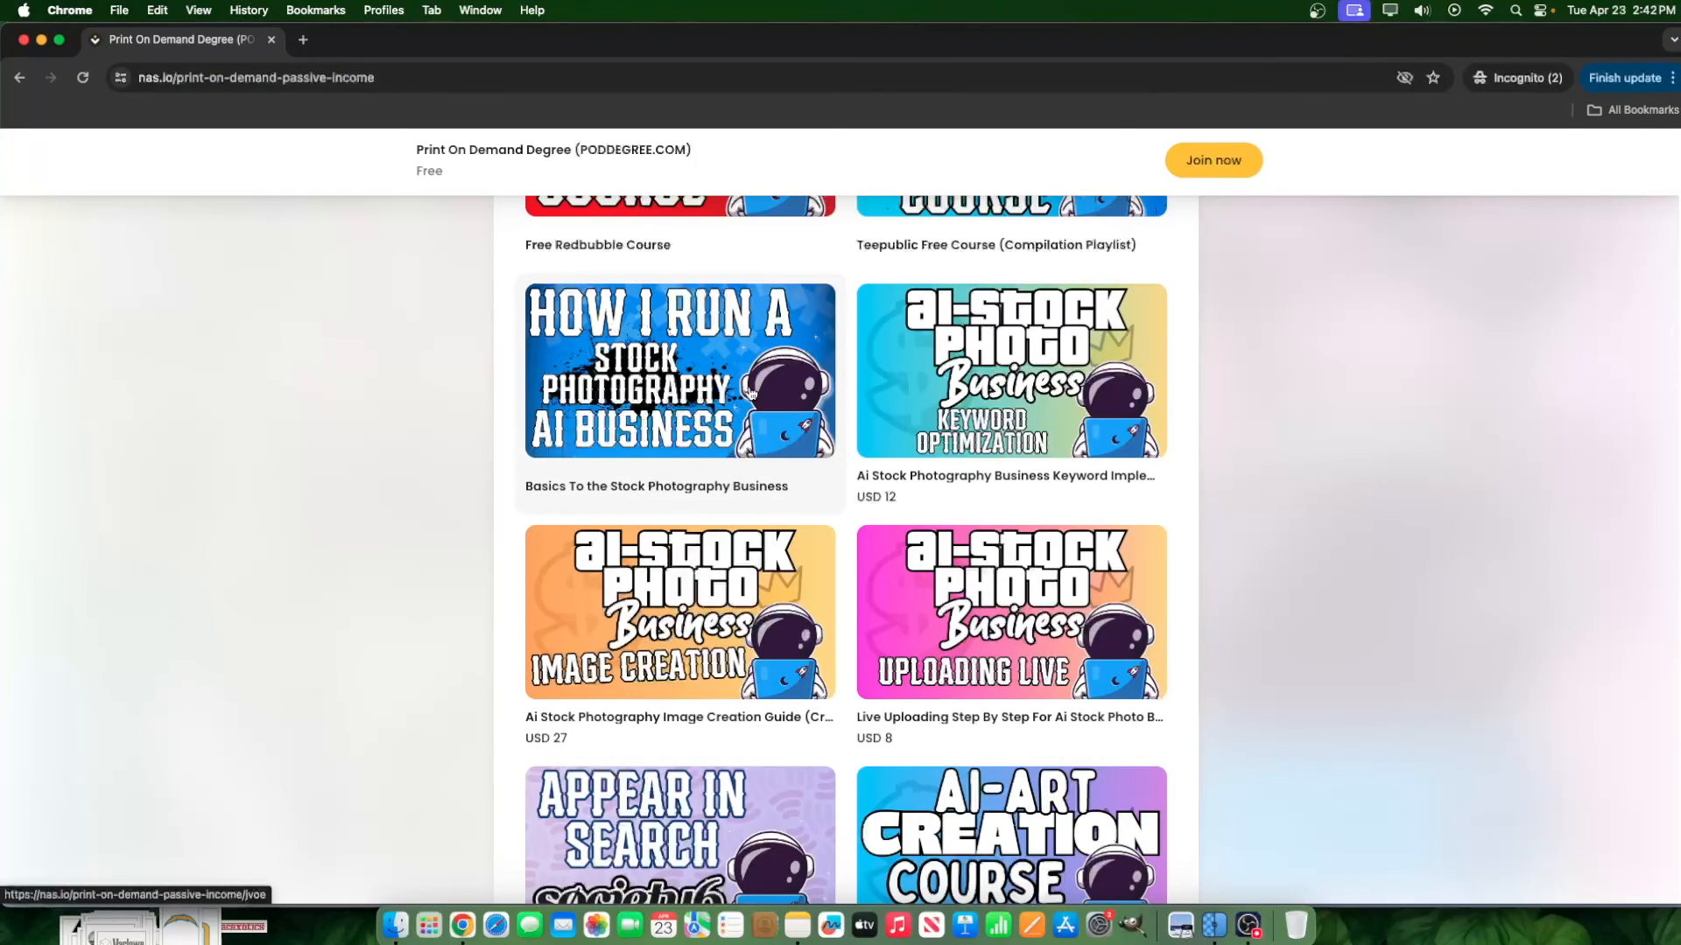
{"action": "scroll", "coordinate": [628, 468], "scroll_direction": "down", "scroll_amount": 1}
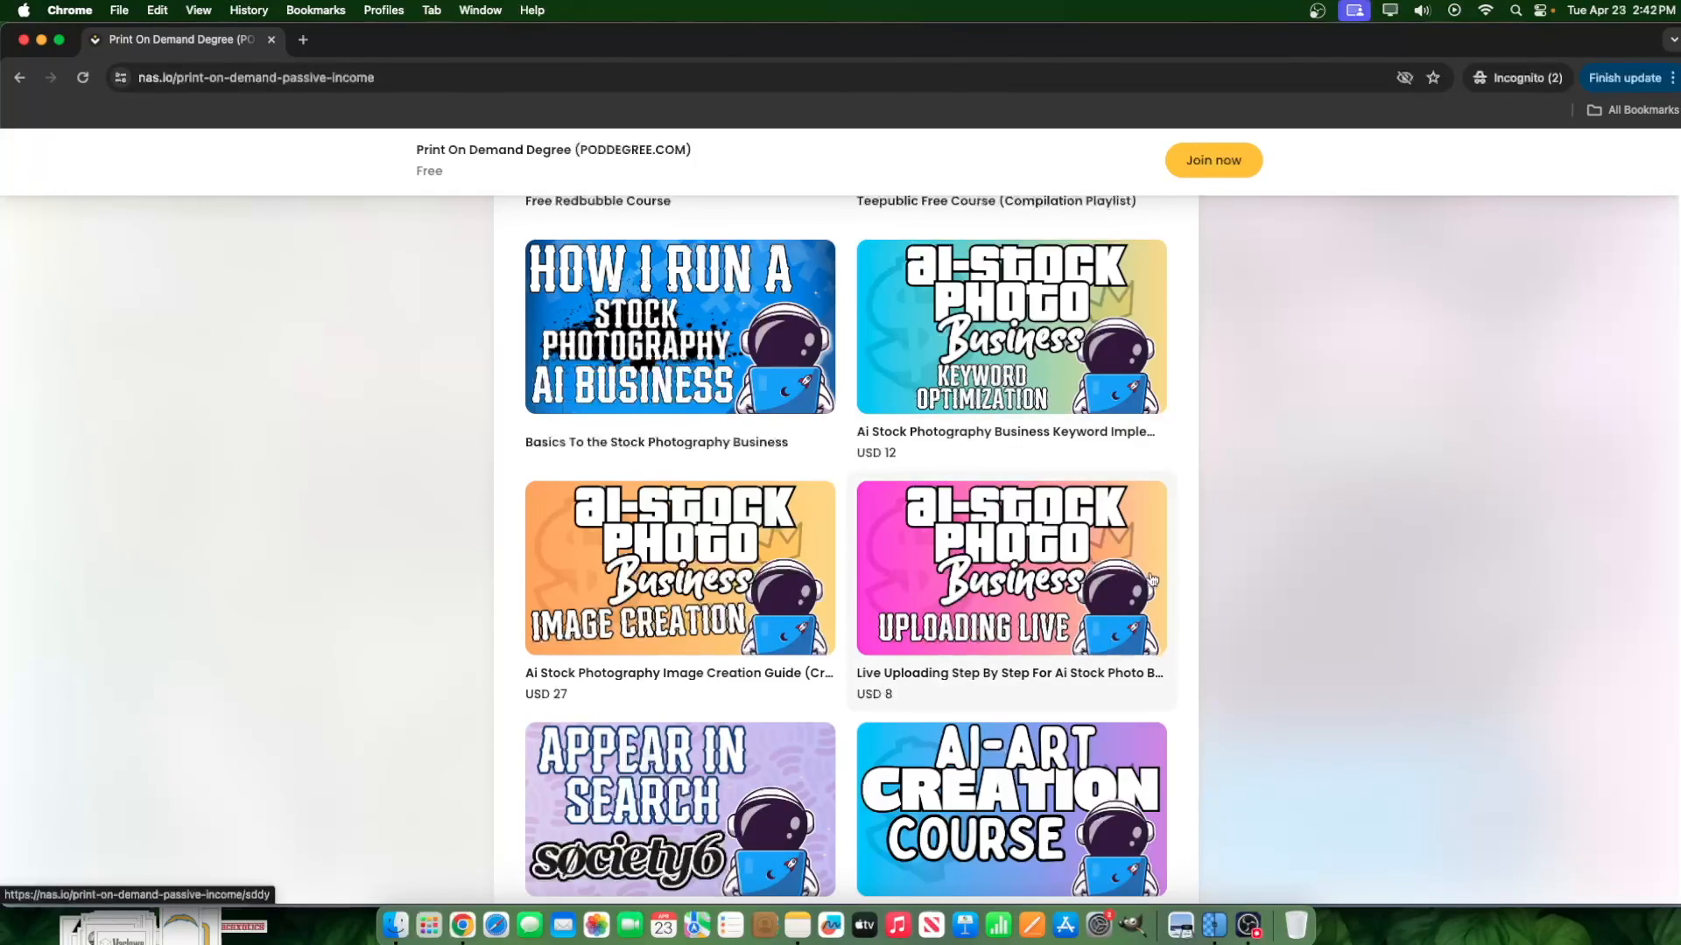
{"action": "scroll", "coordinate": [906, 538], "scroll_direction": "up", "scroll_amount": 1}
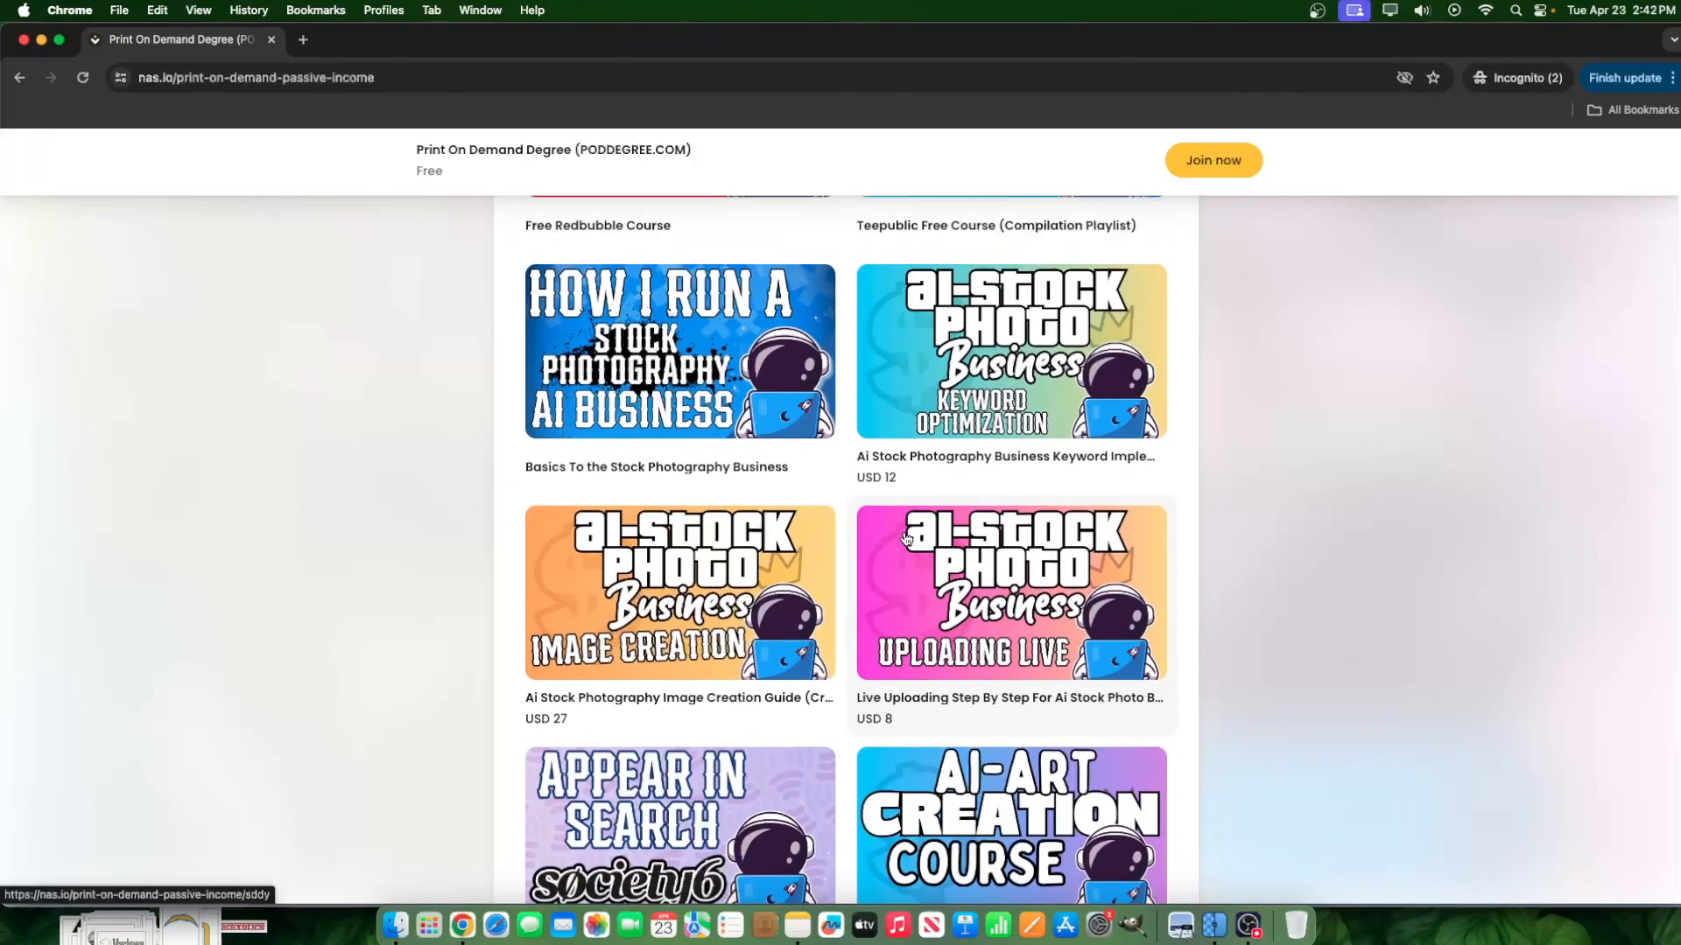
{"action": "scroll", "coordinate": [906, 538], "scroll_direction": "up", "scroll_amount": 2}
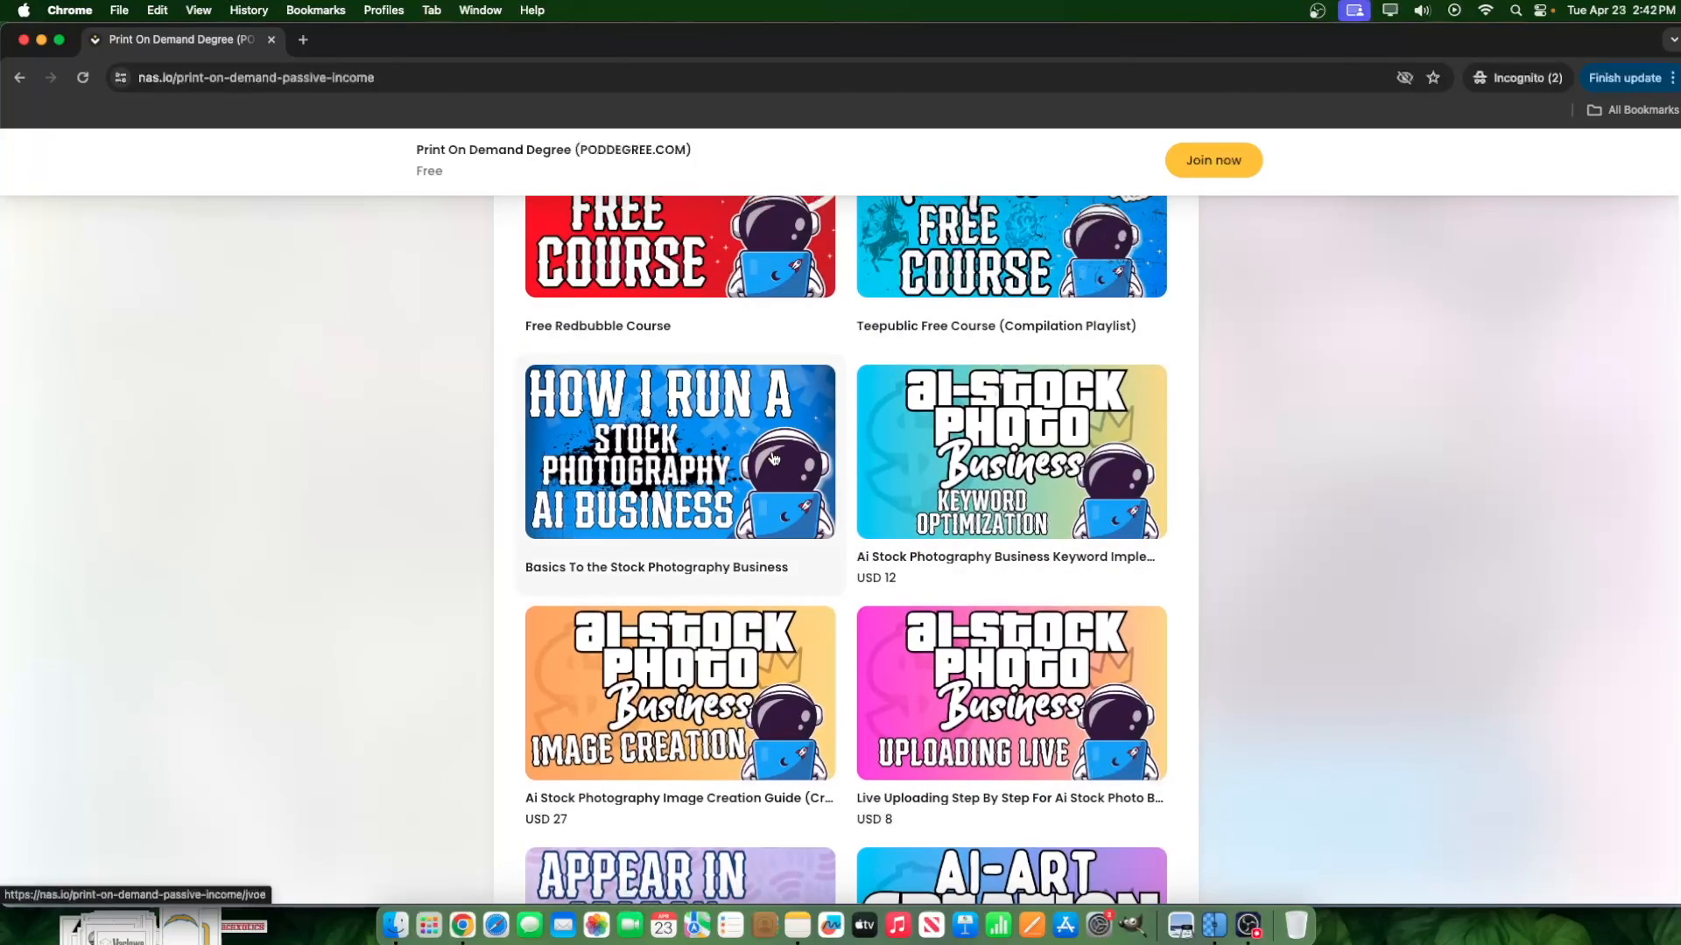
{"action": "mouse_move", "coordinate": [380, 47]}
{"action": "left_mouse_down"}
{"action": "mouse_move", "coordinate": [451, 46]}
{"action": "mouse_move", "coordinate": [403, 46]}
{"action": "left_mouse_up"}
{"action": "scroll", "coordinate": [732, 271], "scroll_direction": "up", "scroll_amount": 15}
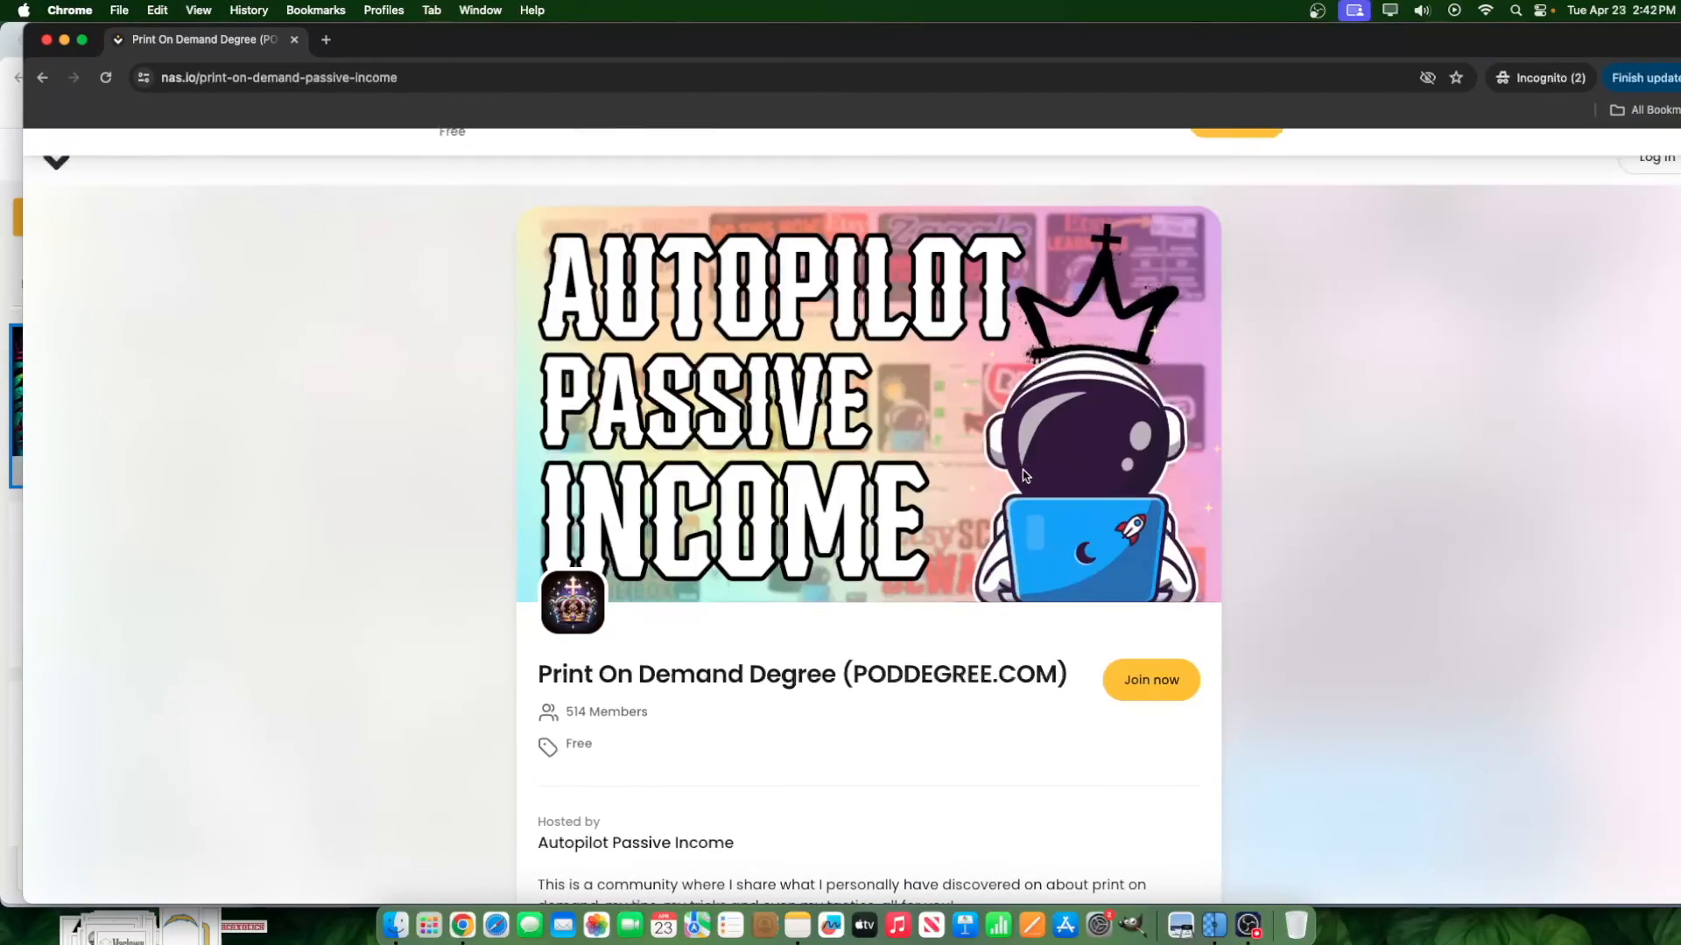
{"action": "scroll", "coordinate": [1175, 597], "scroll_direction": "down", "scroll_amount": 15}
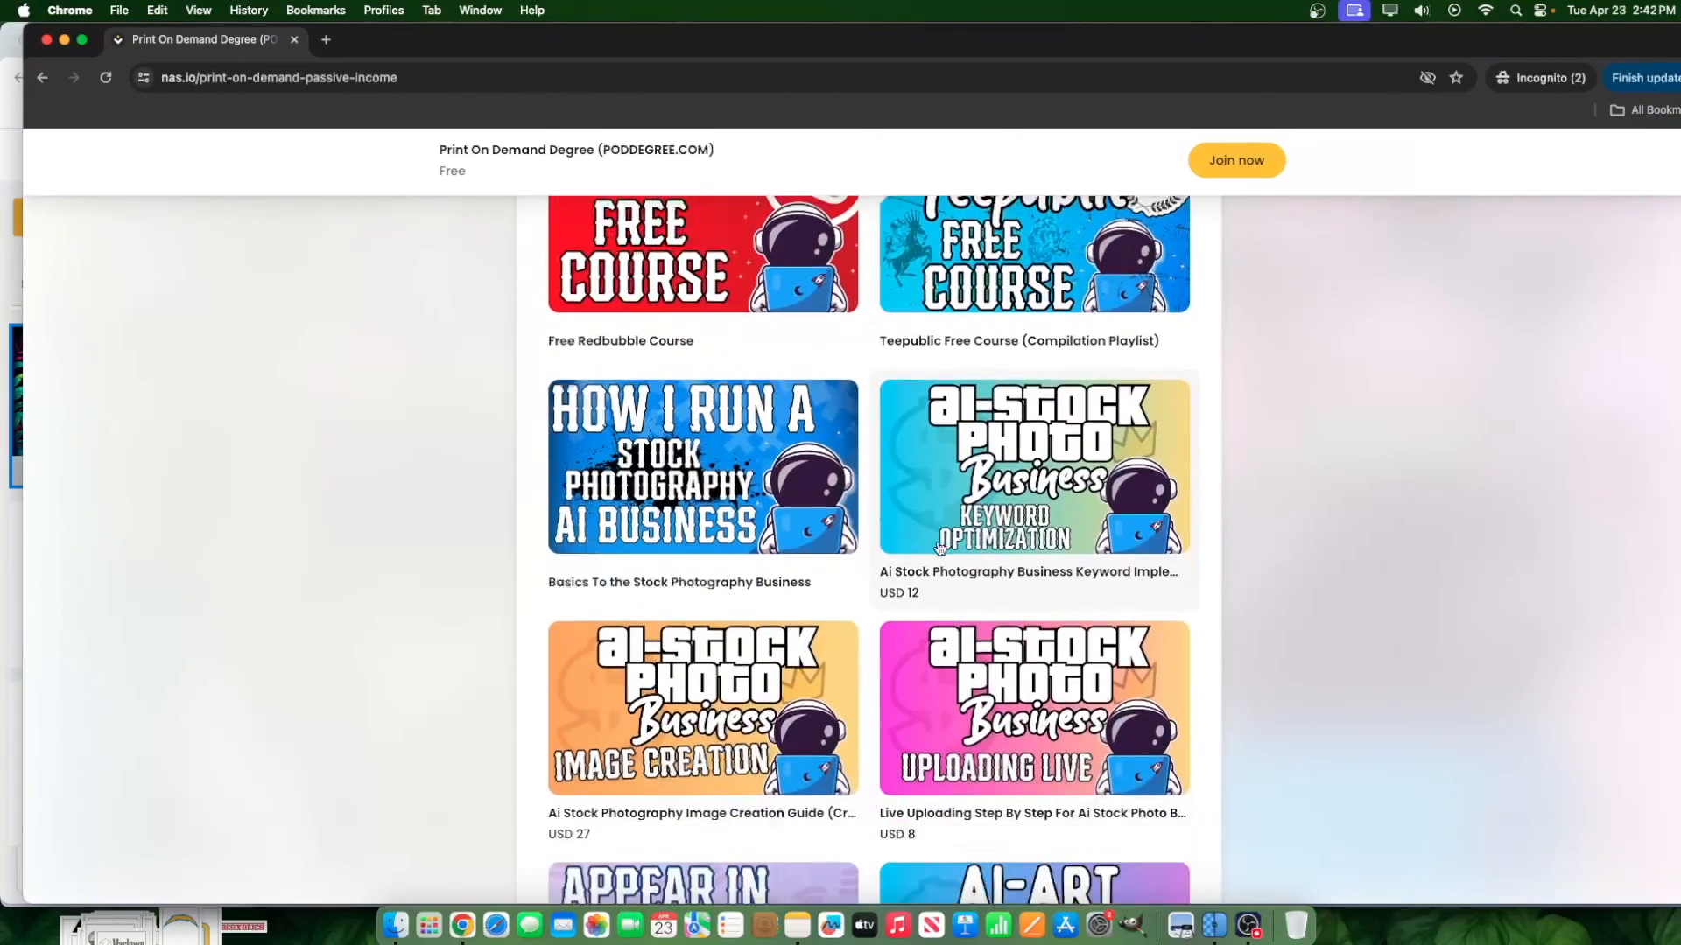
{"action": "scroll", "coordinate": [698, 509], "scroll_direction": "up", "scroll_amount": 4}
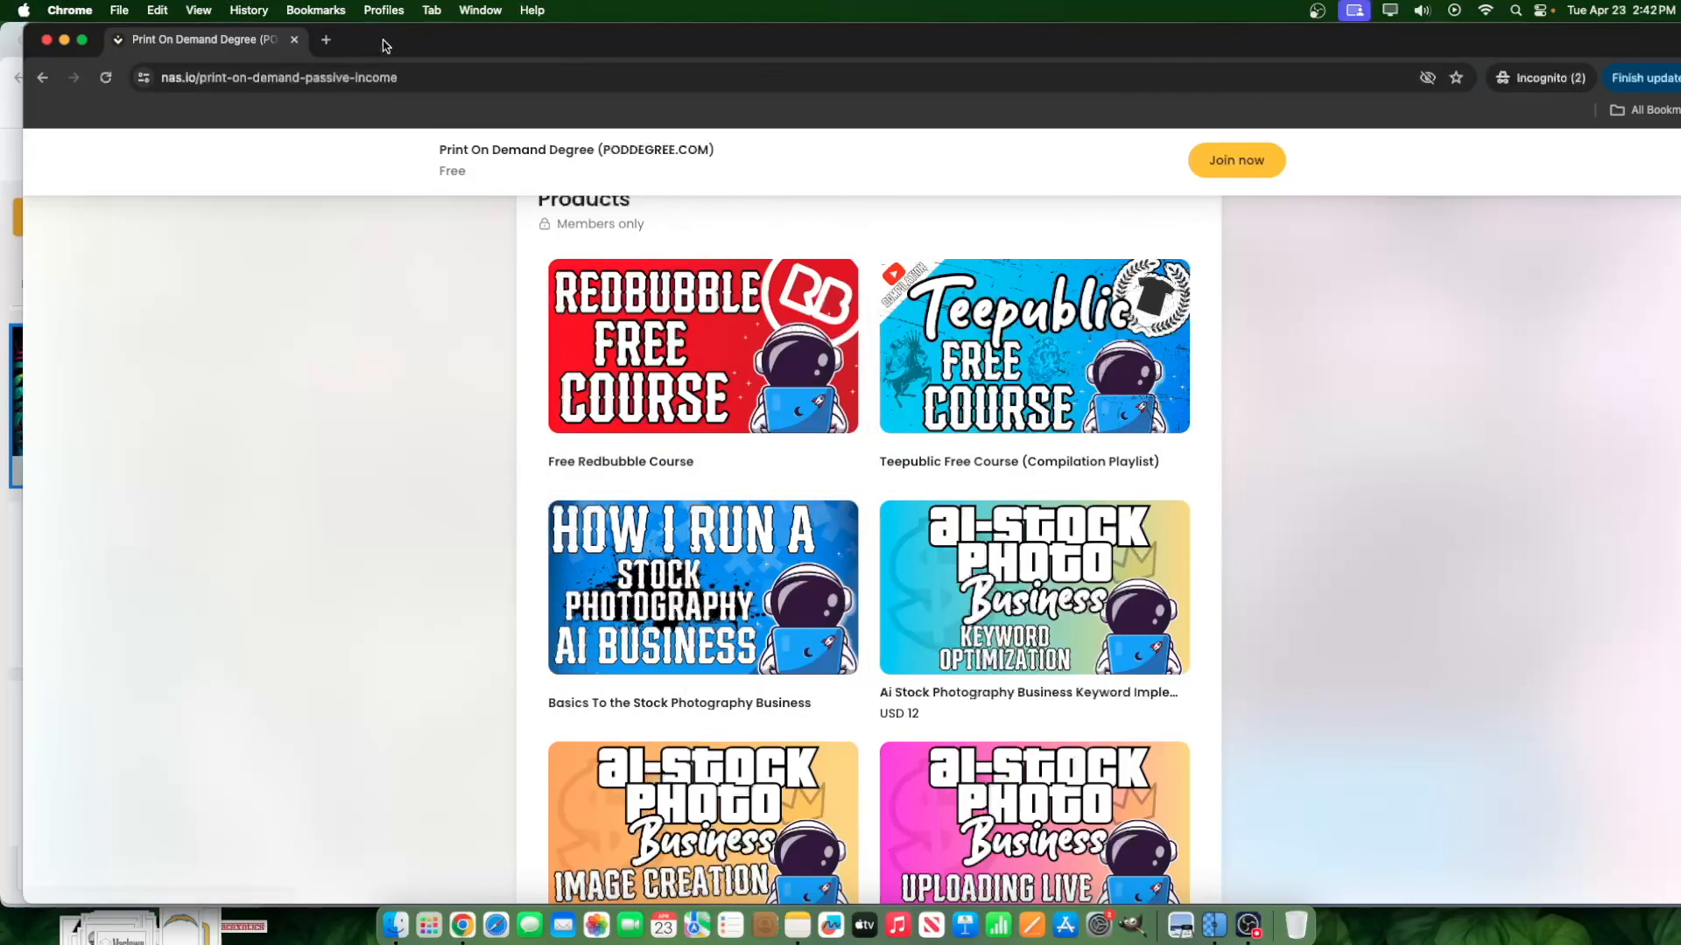
Look through the remaining courses and ebooks in the community's product list, and close the incognito window.
{"action": "left_click_drag", "start_coordinate": [311, 43], "coordinate": [422, 47]}
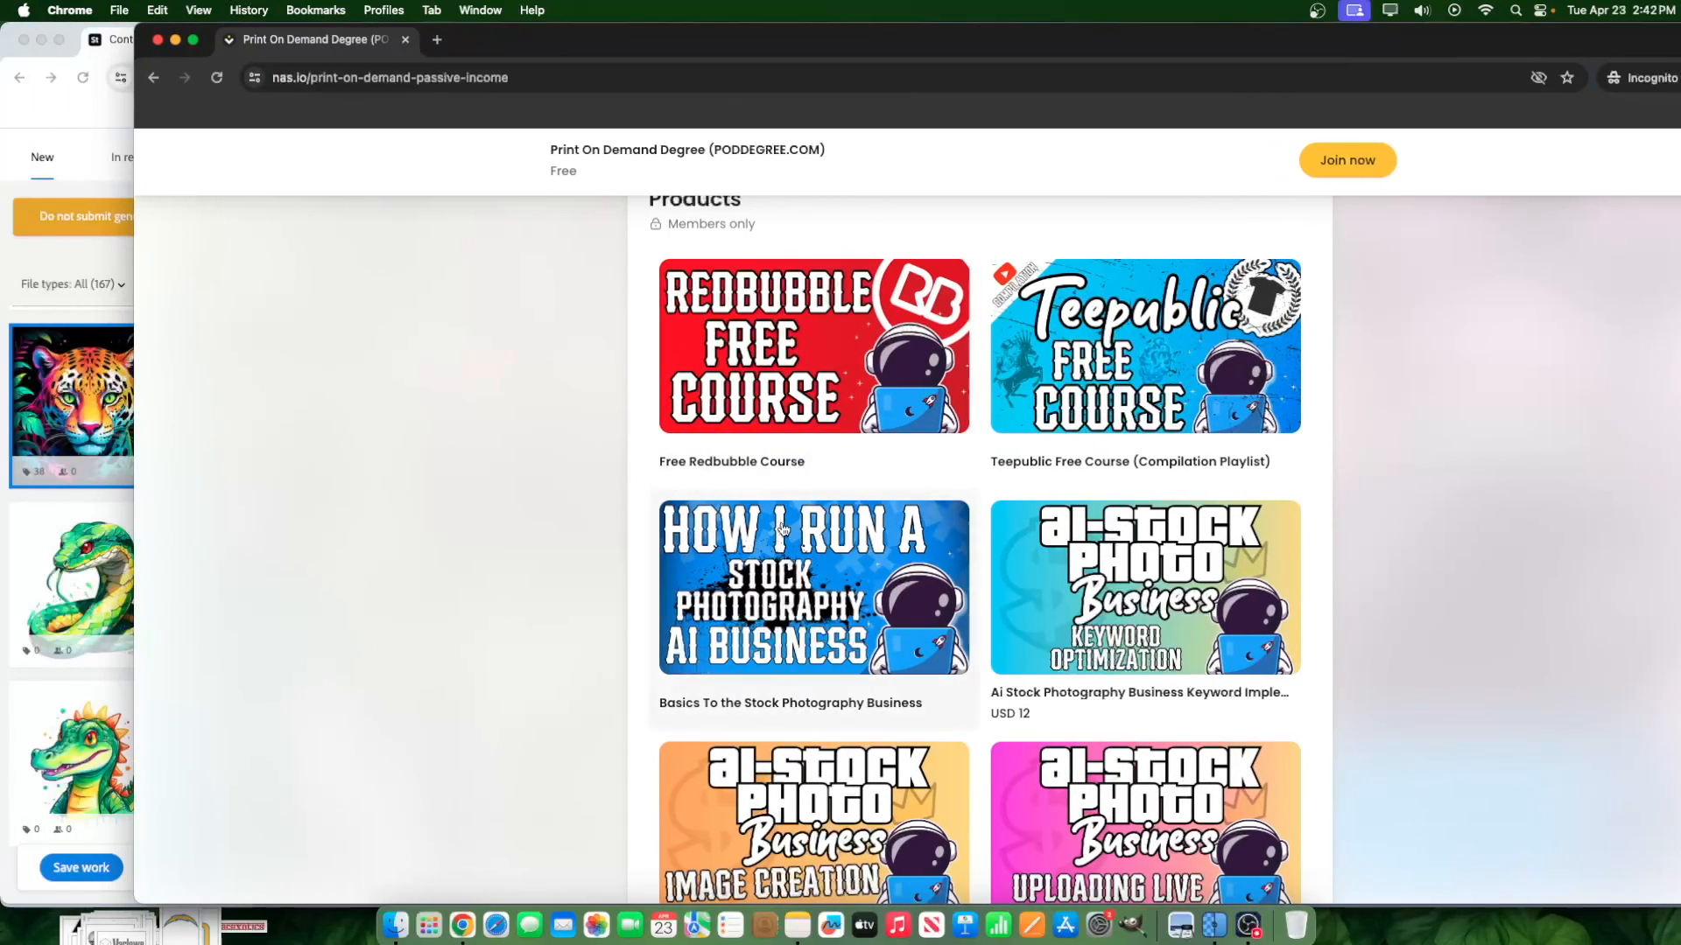
{"action": "scroll", "coordinate": [980, 619], "scroll_direction": "down", "scroll_amount": 8}
{"action": "left_click", "coordinate": [980, 558]}
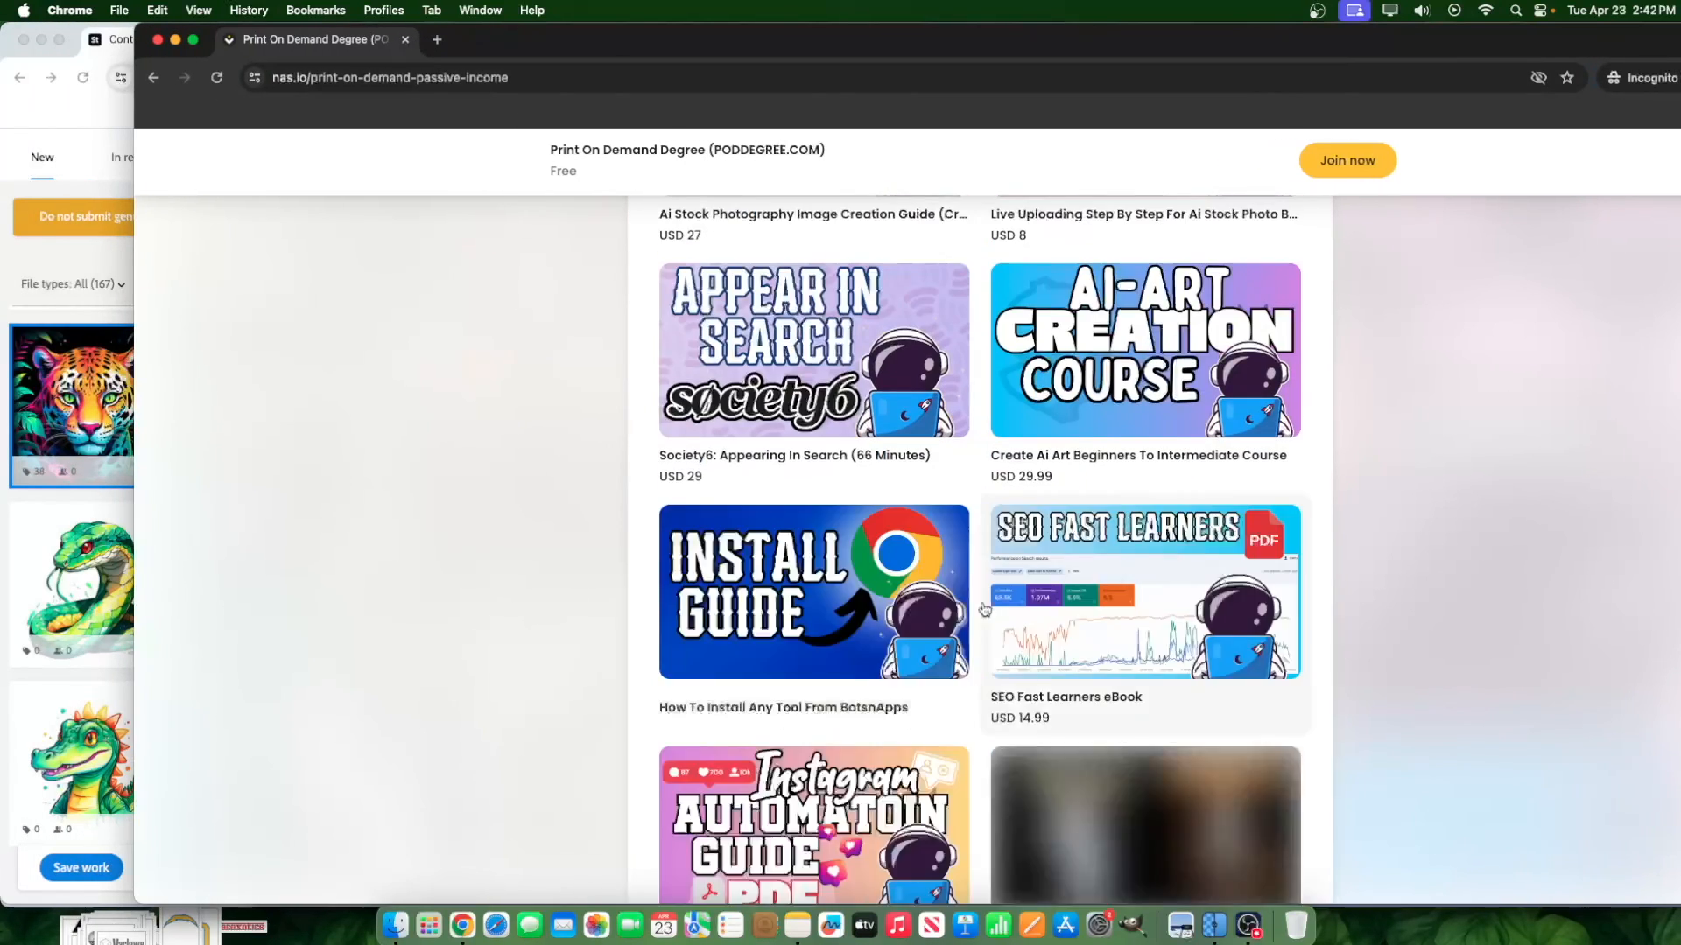
{"action": "scroll", "coordinate": [1079, 679], "scroll_direction": "down", "scroll_amount": 5}
{"action": "left_click", "coordinate": [963, 565]}
{"action": "scroll", "coordinate": [1086, 683], "scroll_direction": "down", "scroll_amount": 4}
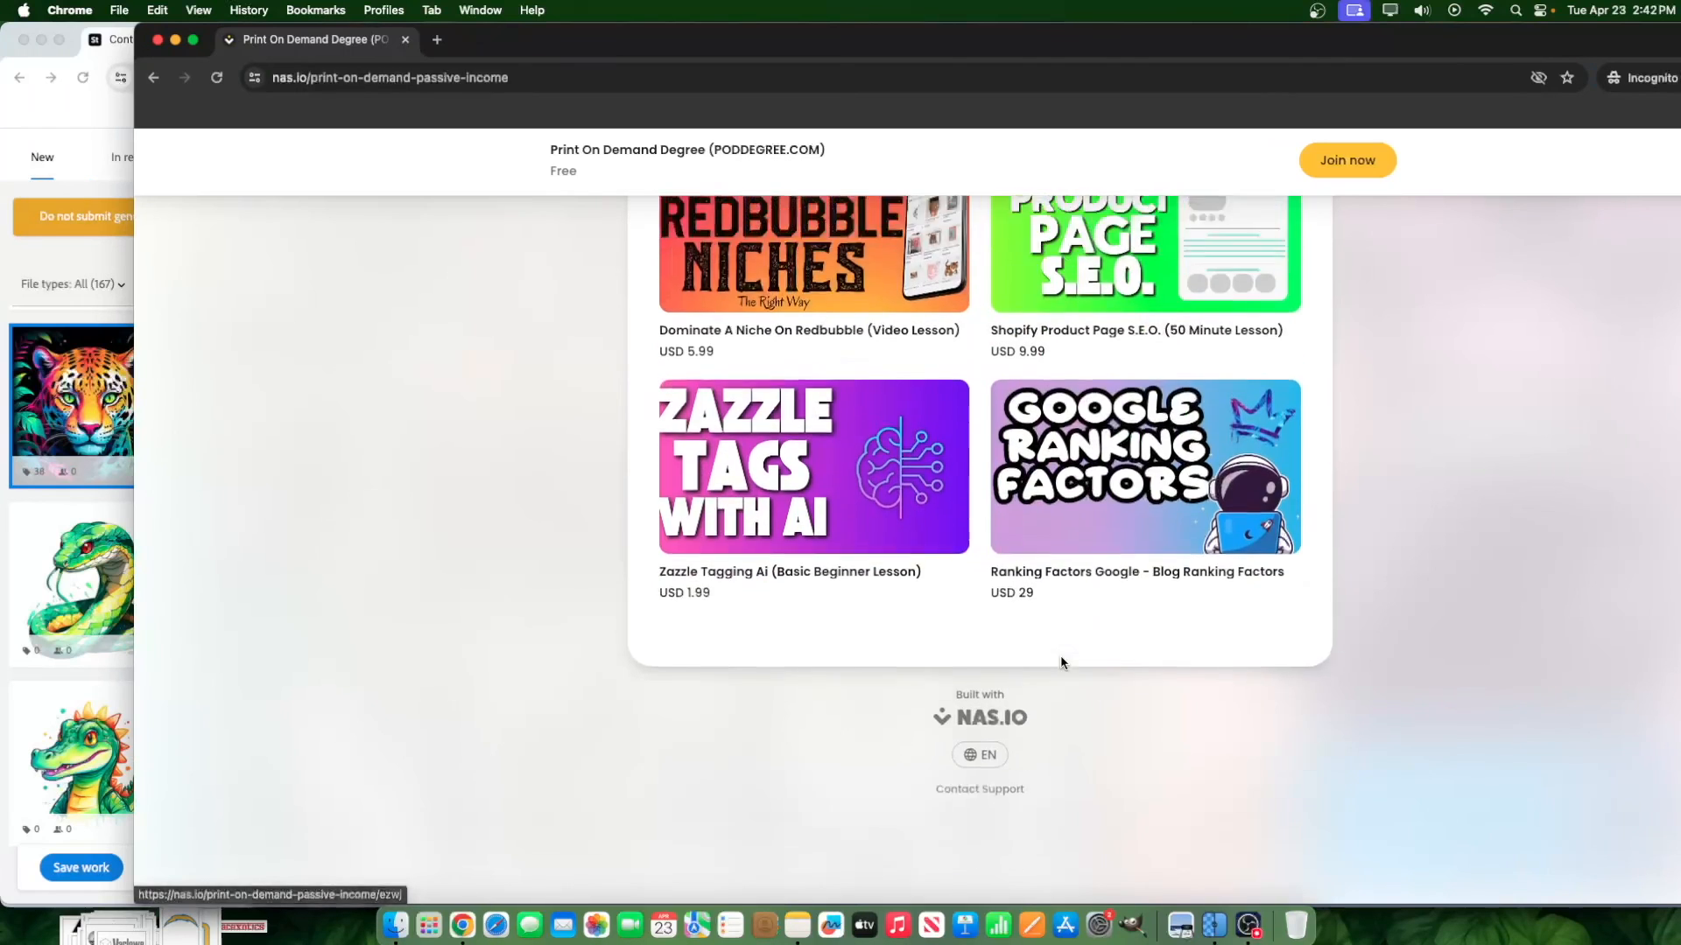
{"action": "scroll", "coordinate": [1059, 657], "scroll_direction": "up", "scroll_amount": 5}
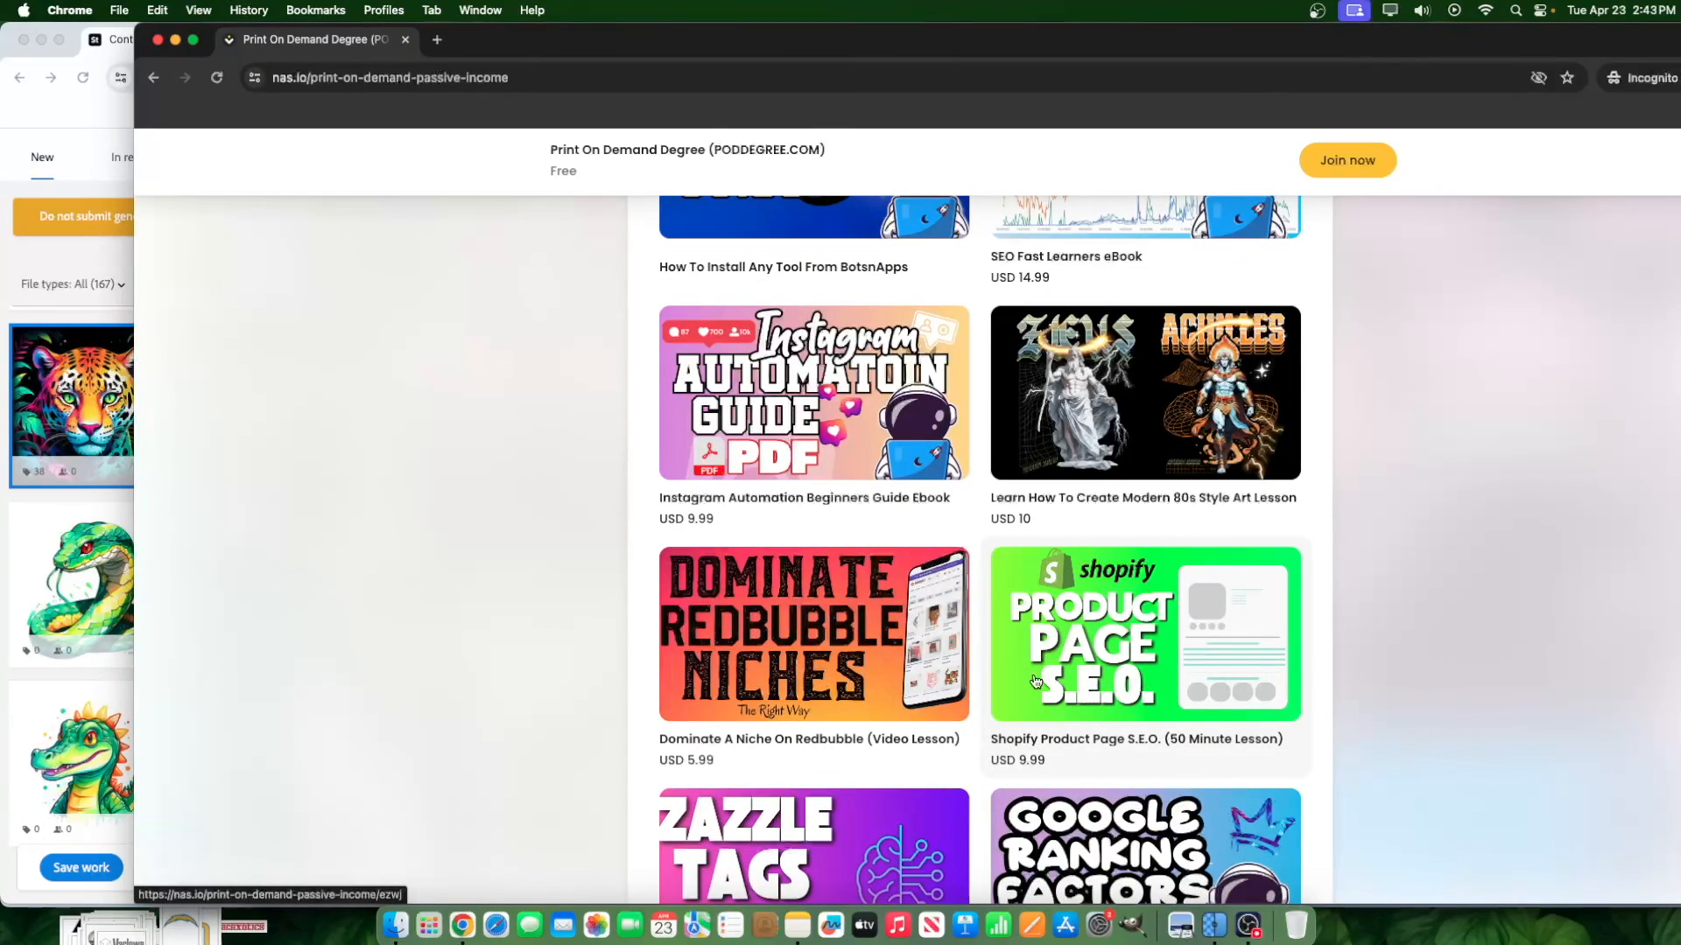
{"action": "scroll", "coordinate": [1140, 499], "scroll_direction": "down", "scroll_amount": 5}
{"action": "scroll", "coordinate": [1090, 546], "scroll_direction": "up", "scroll_amount": 20}
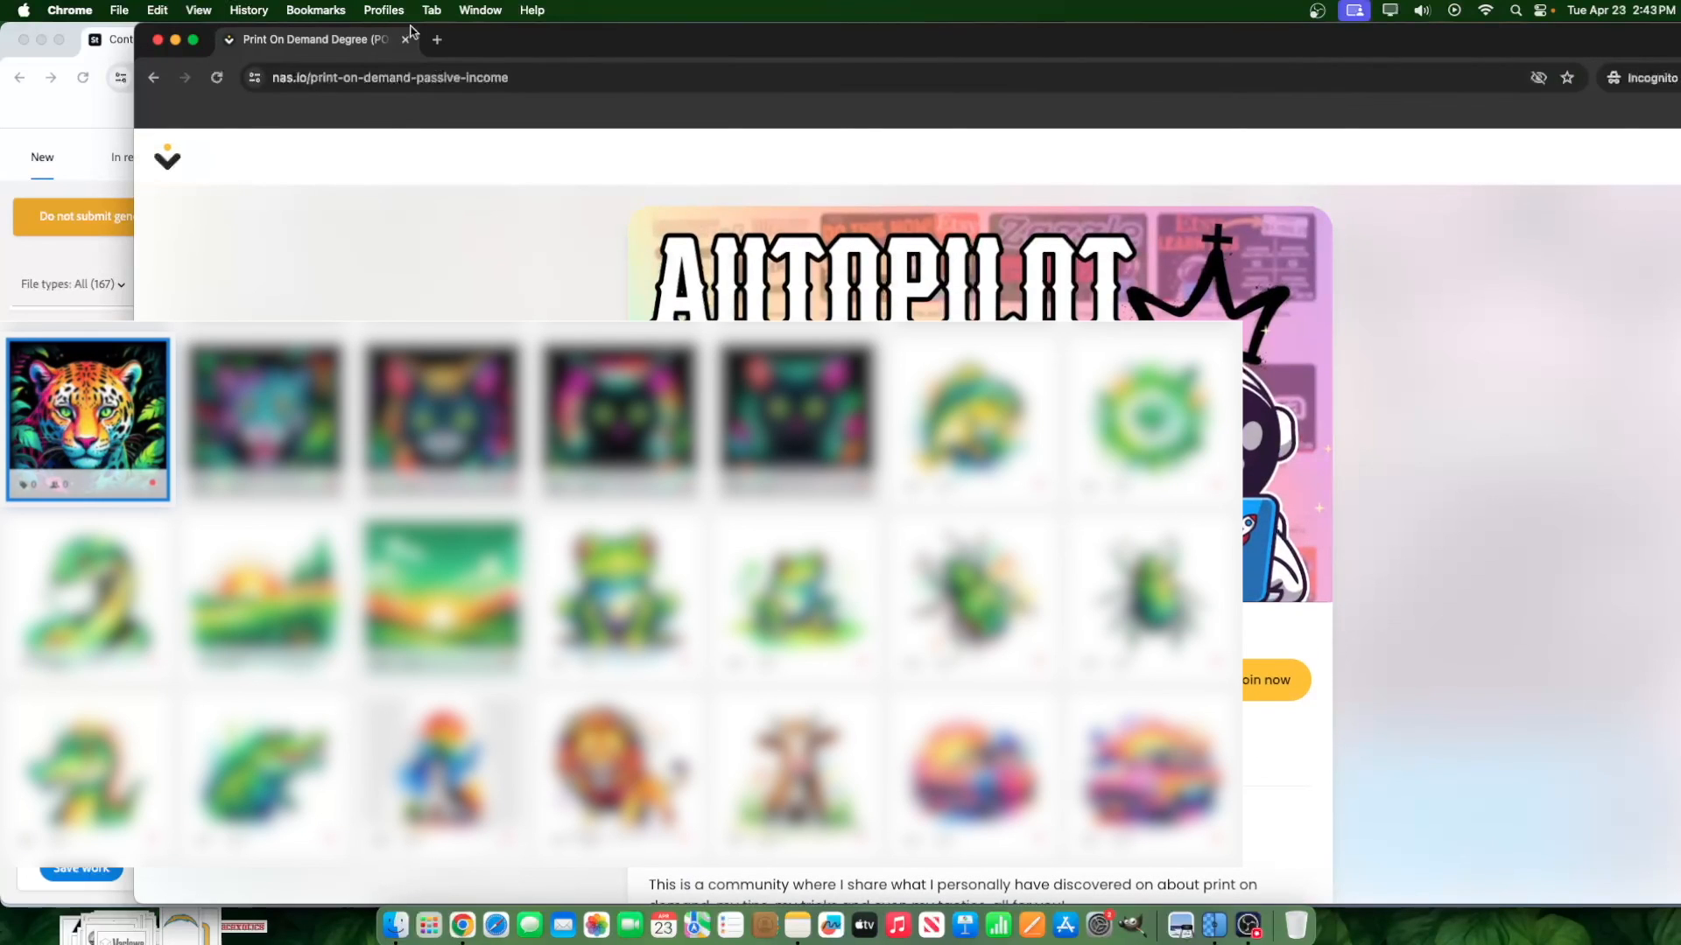
{"action": "left_click", "coordinate": [405, 38]}
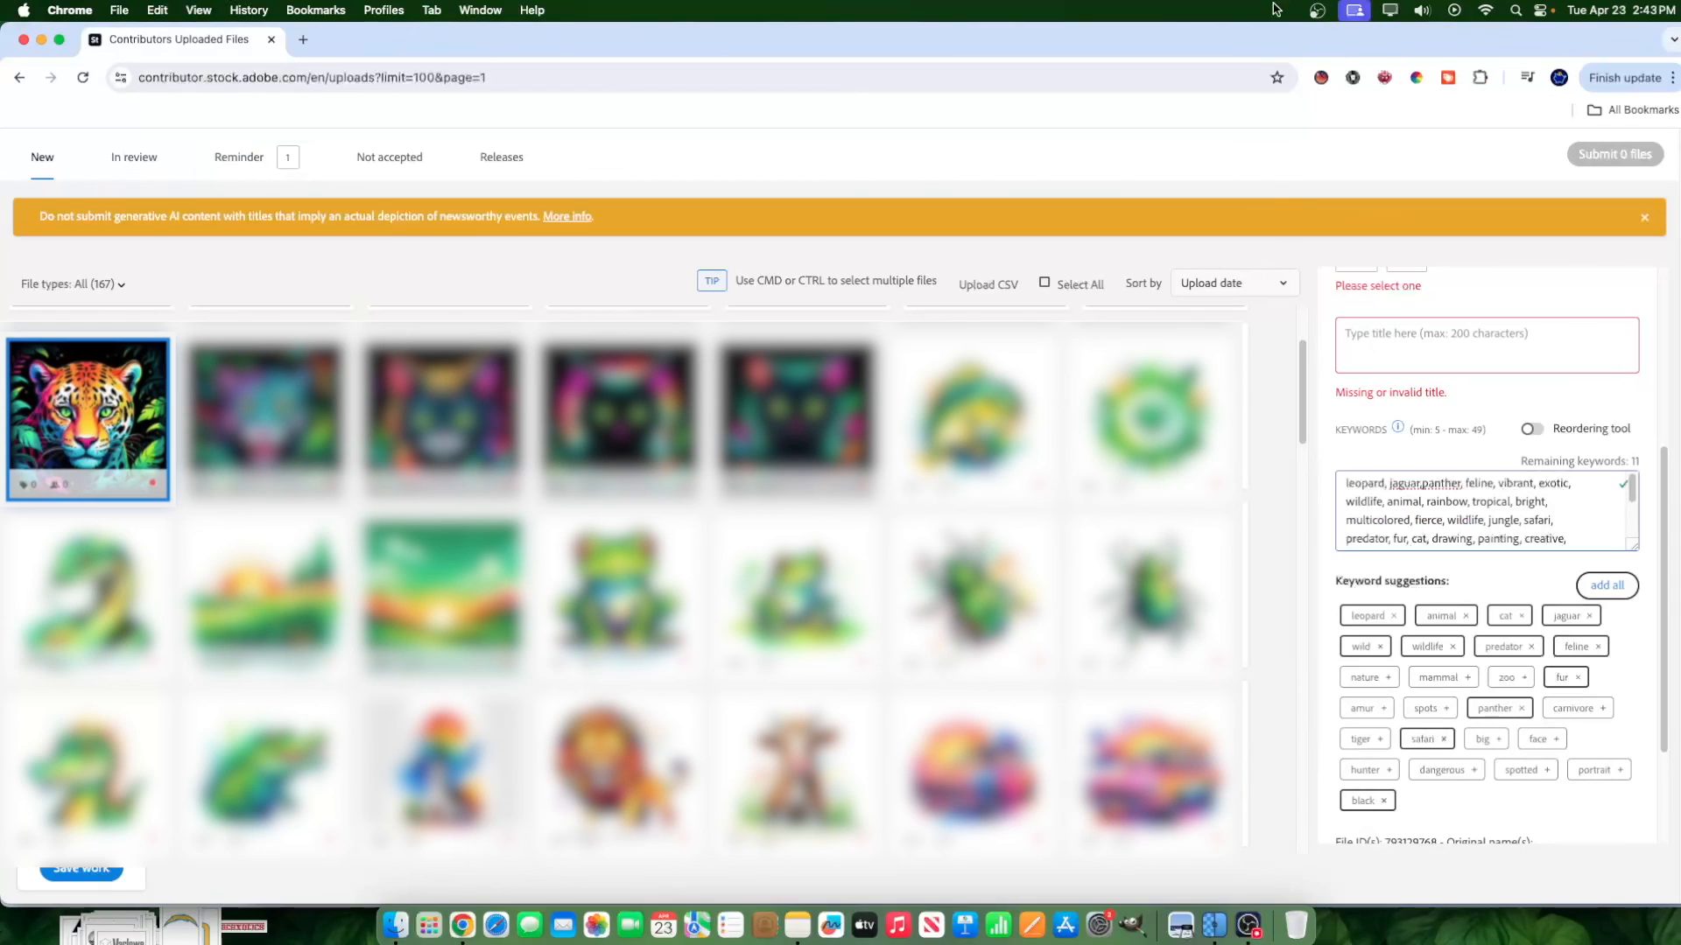
Open the Stockbubbler extension and view its image generation prompt builder and its keyword search.
{"action": "left_click", "coordinate": [1321, 77]}
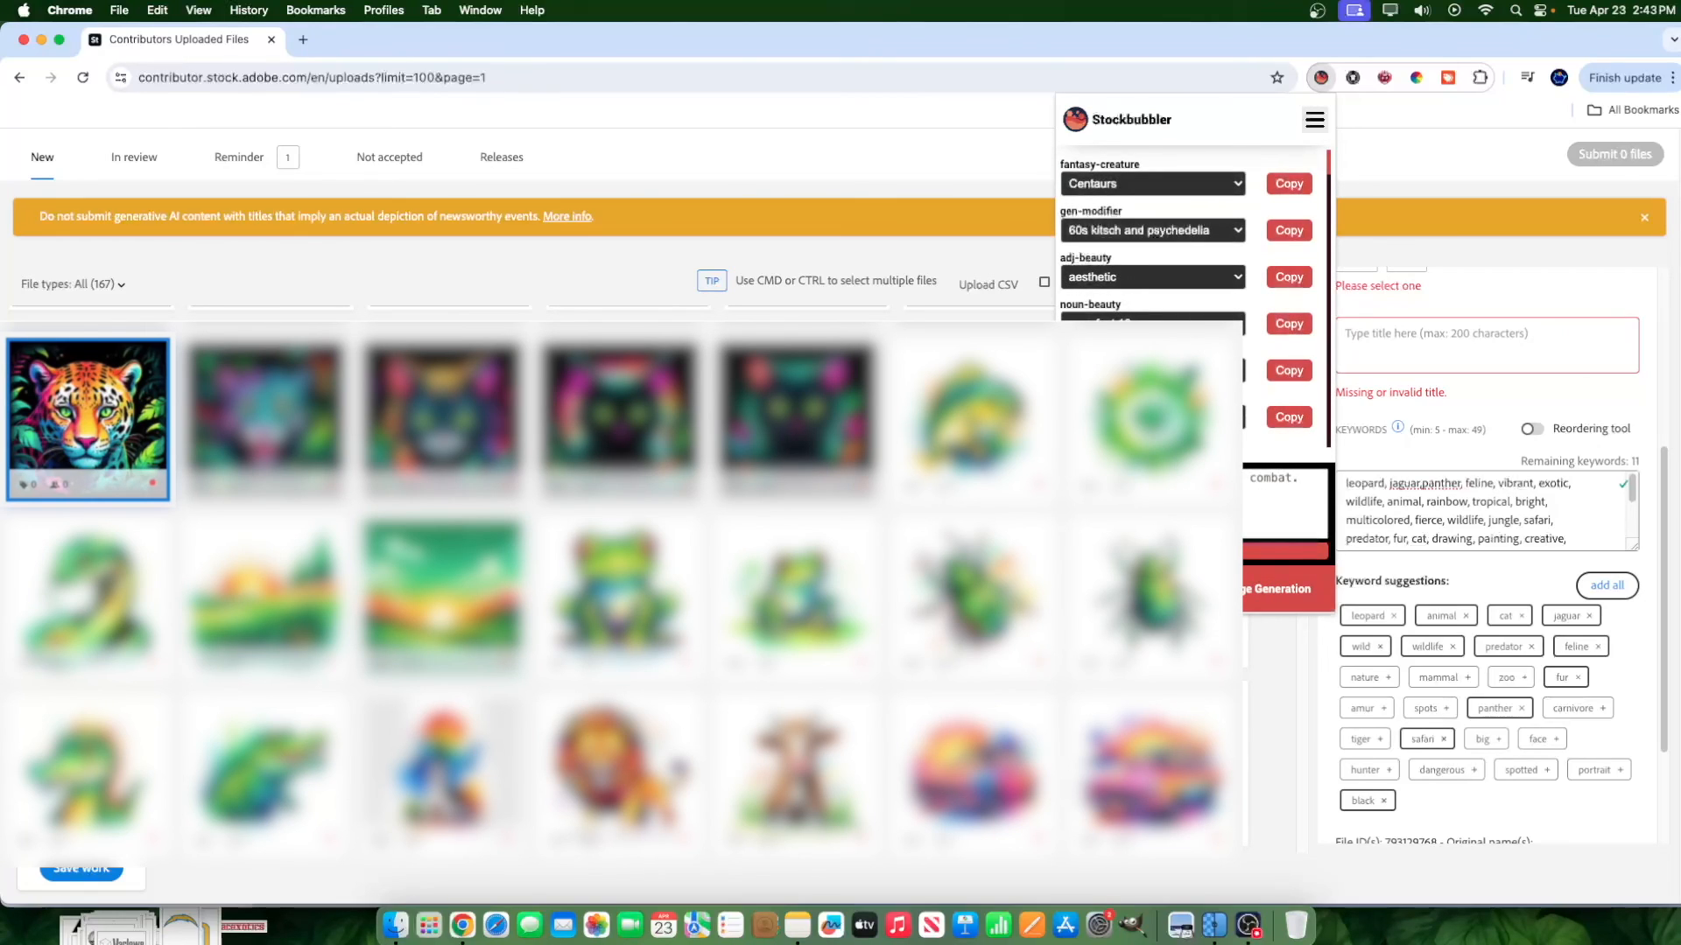
{"action": "left_click", "coordinate": [1127, 591]}
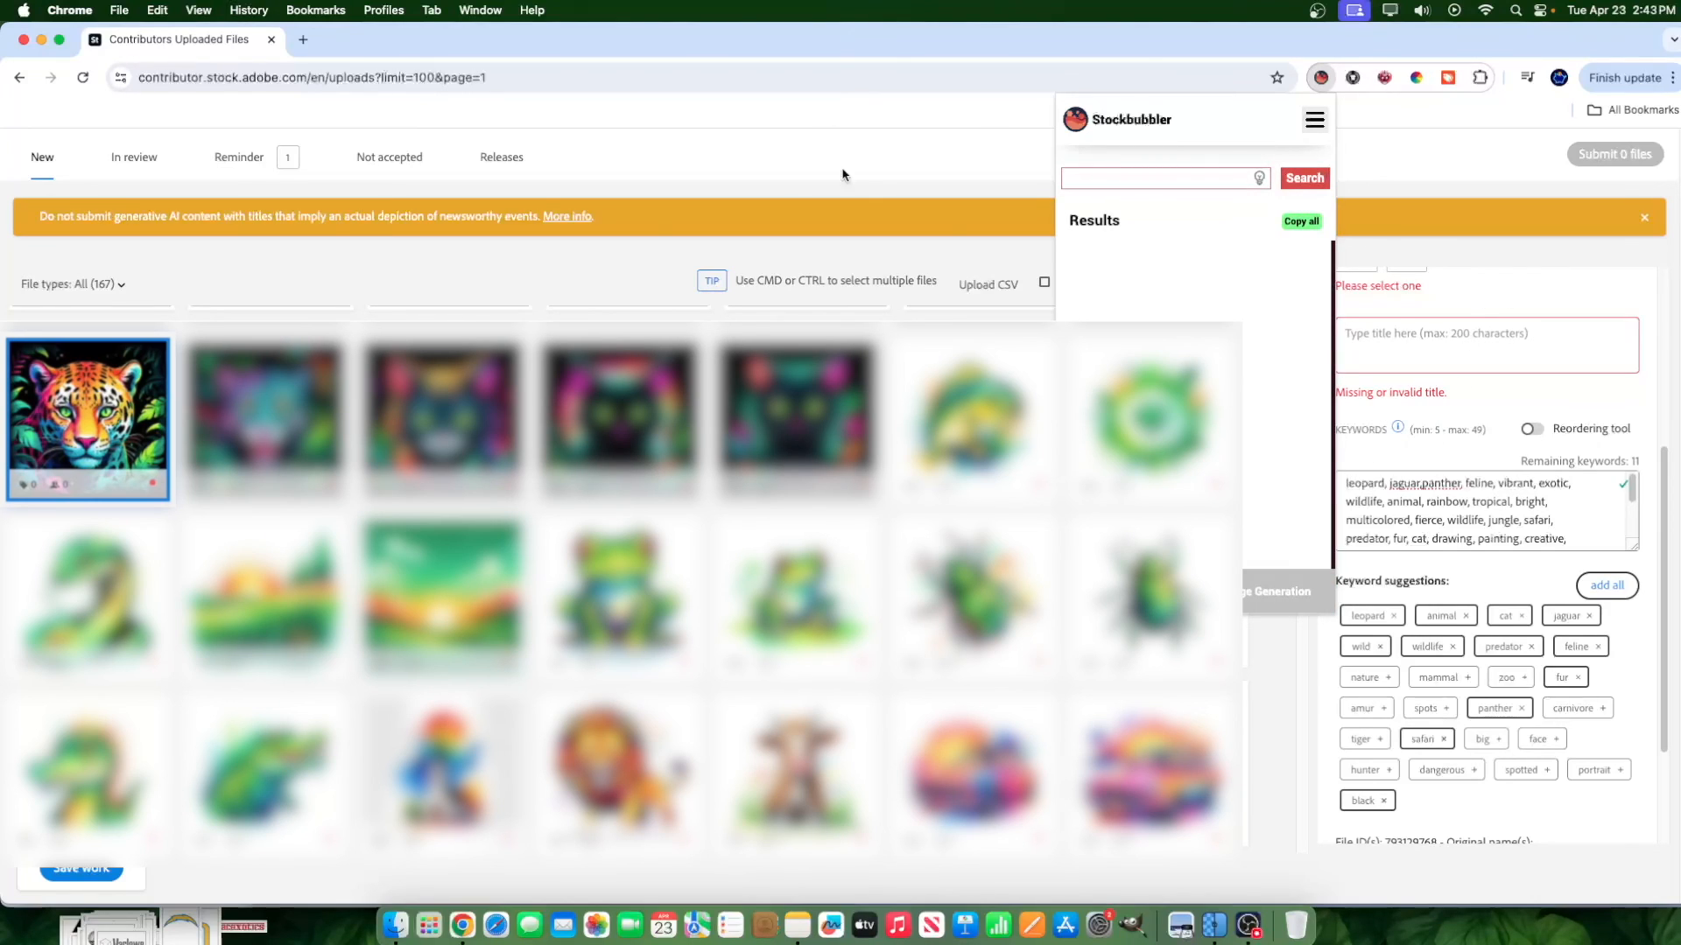
{"action": "left_click", "coordinate": [1273, 585]}
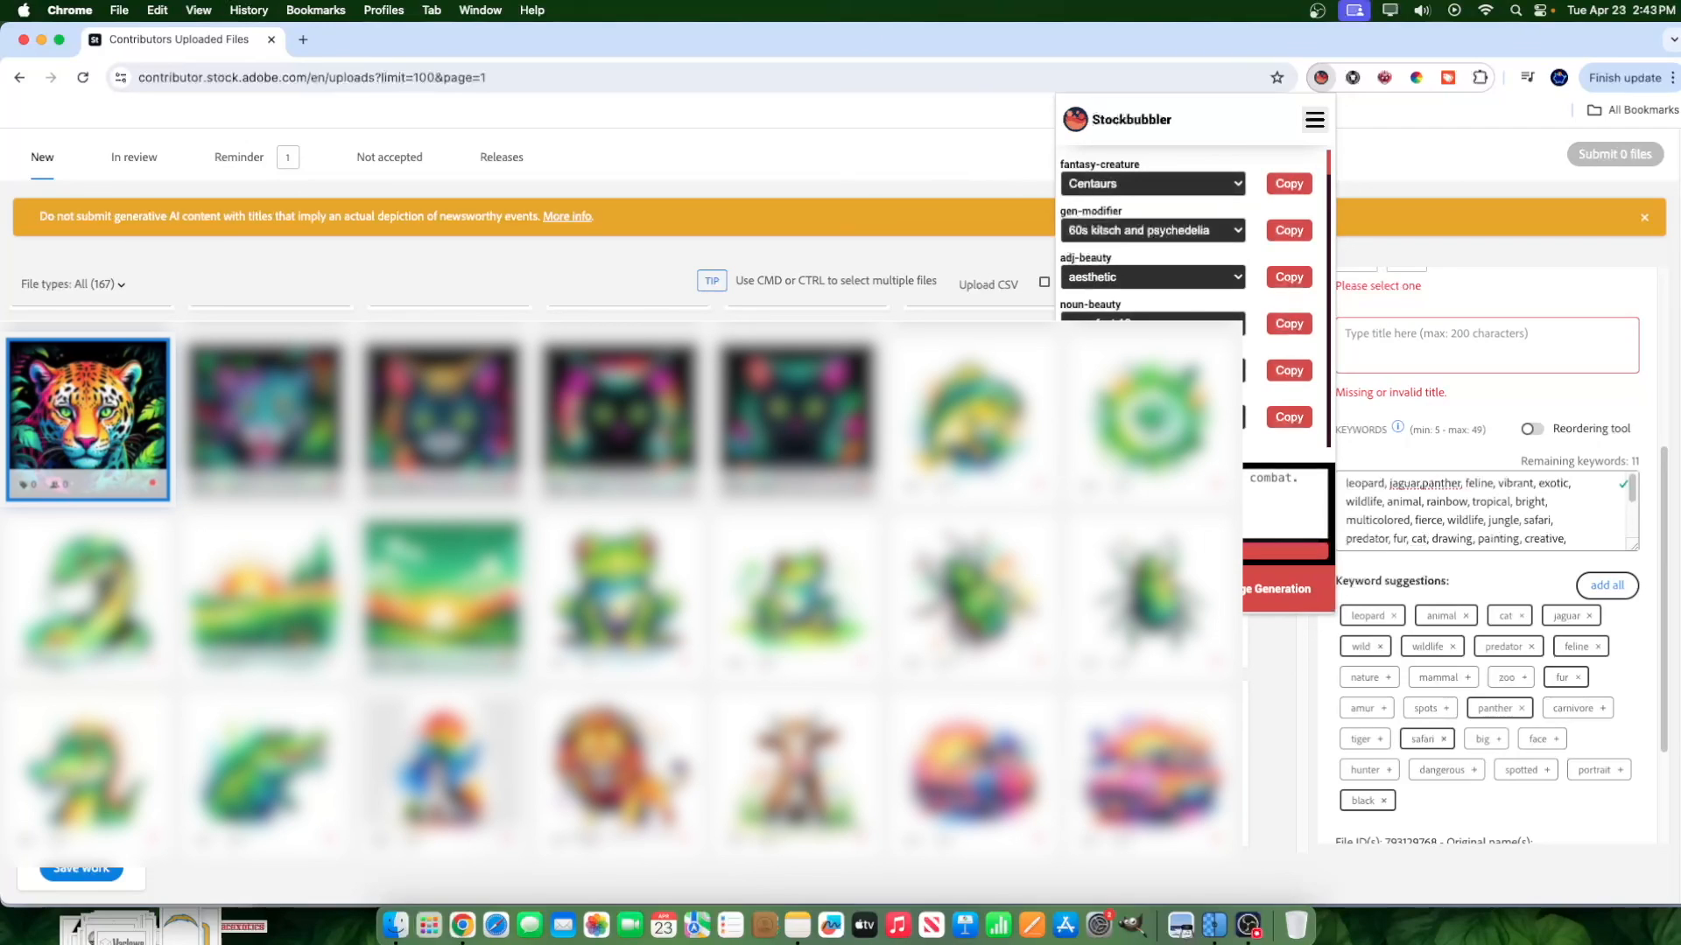
{"action": "left_click", "coordinate": [1278, 588]}
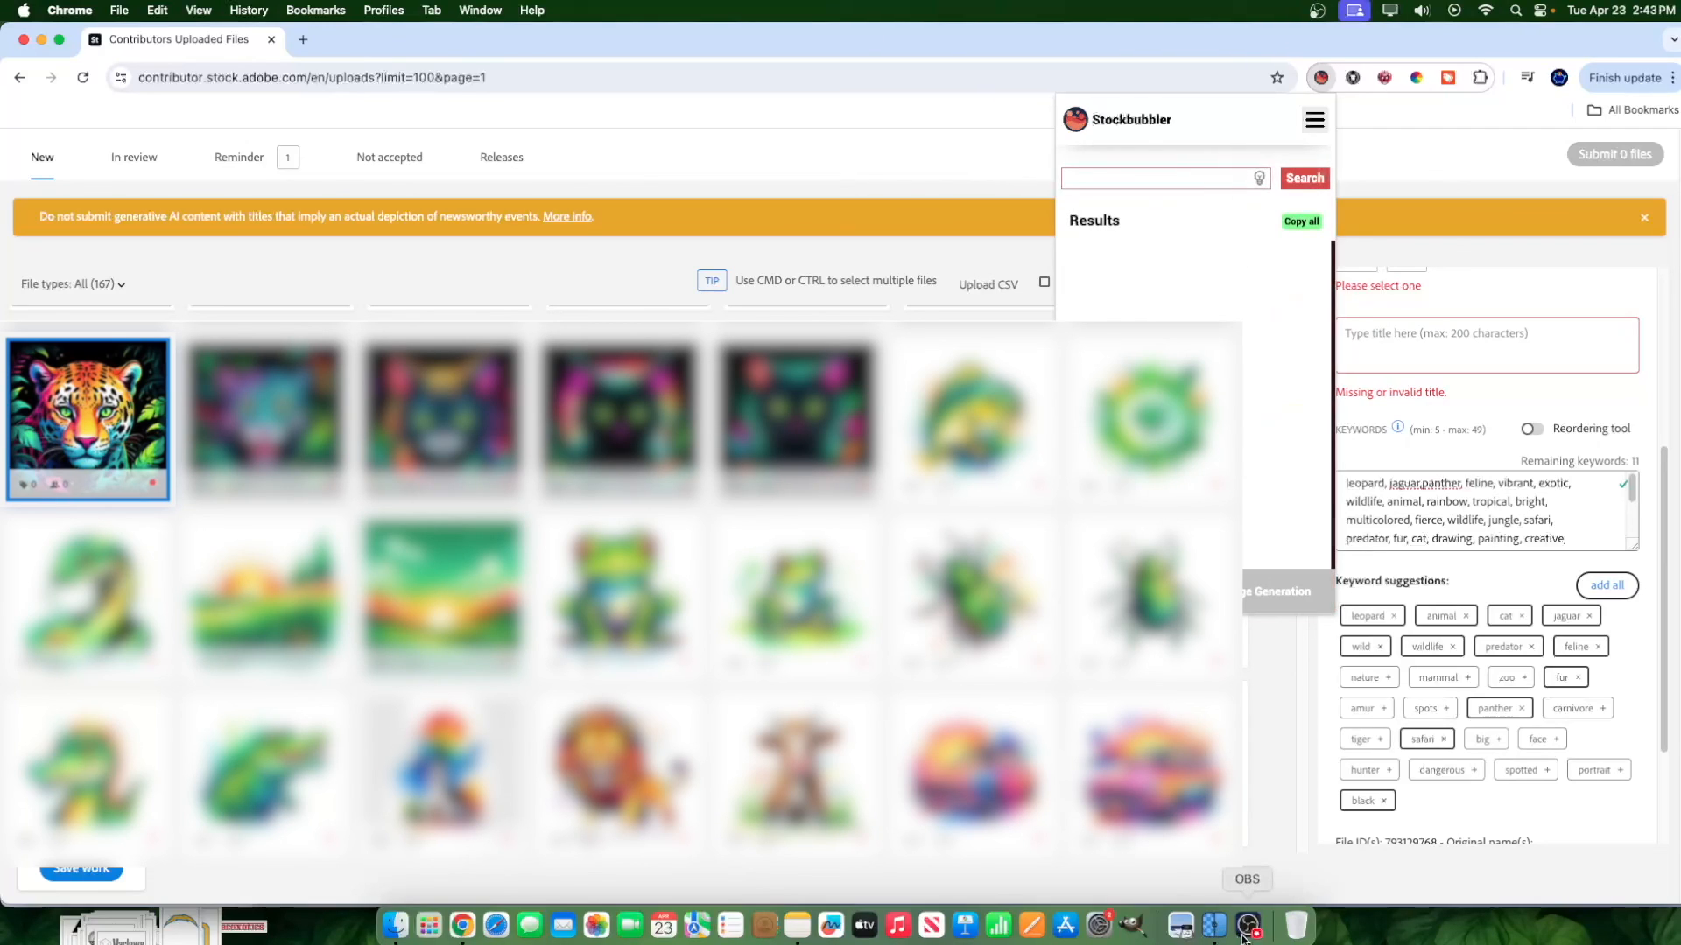